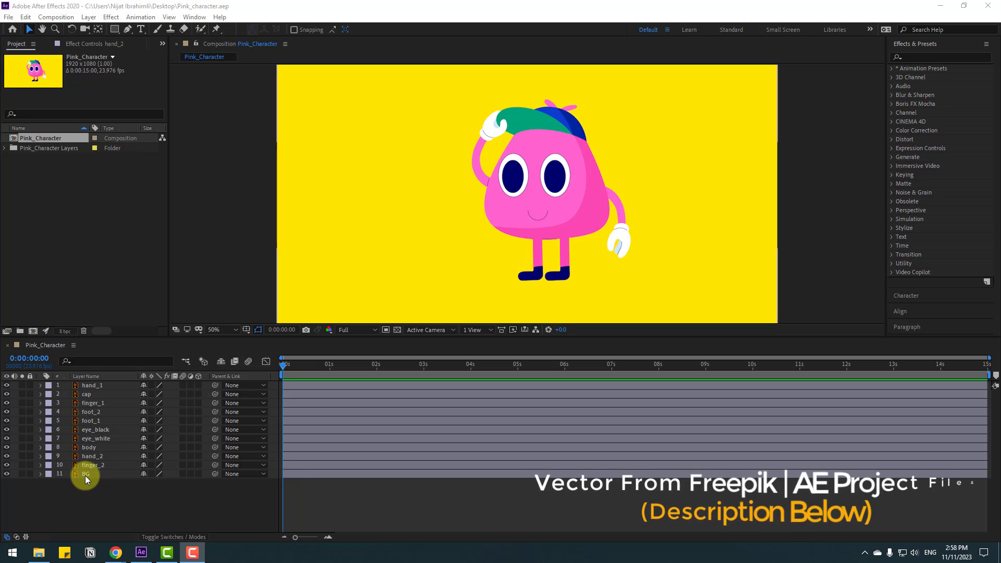
- Lock the BG layer and solo the hand_2 layer
click(86, 475)
click(30, 474)
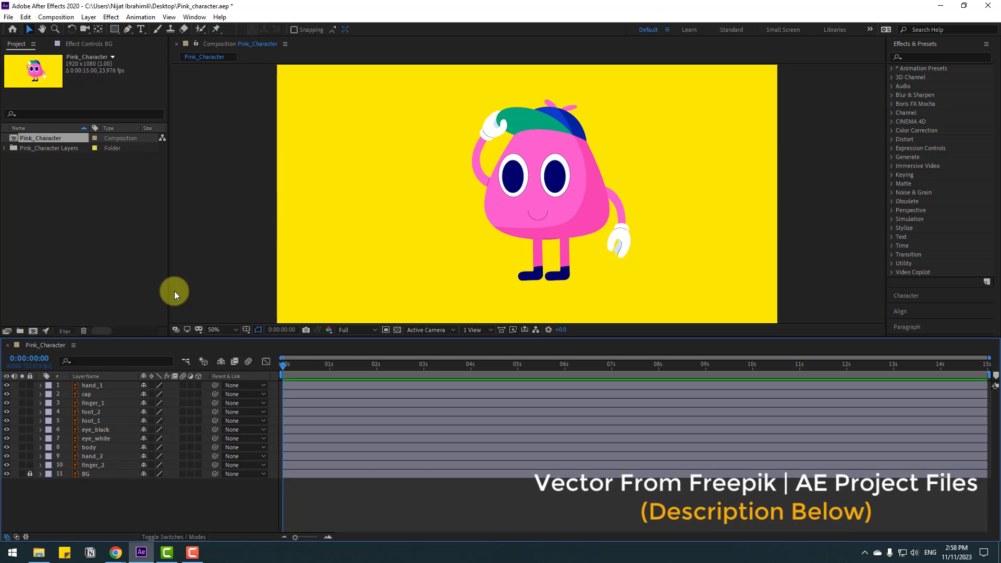
click(93, 456)
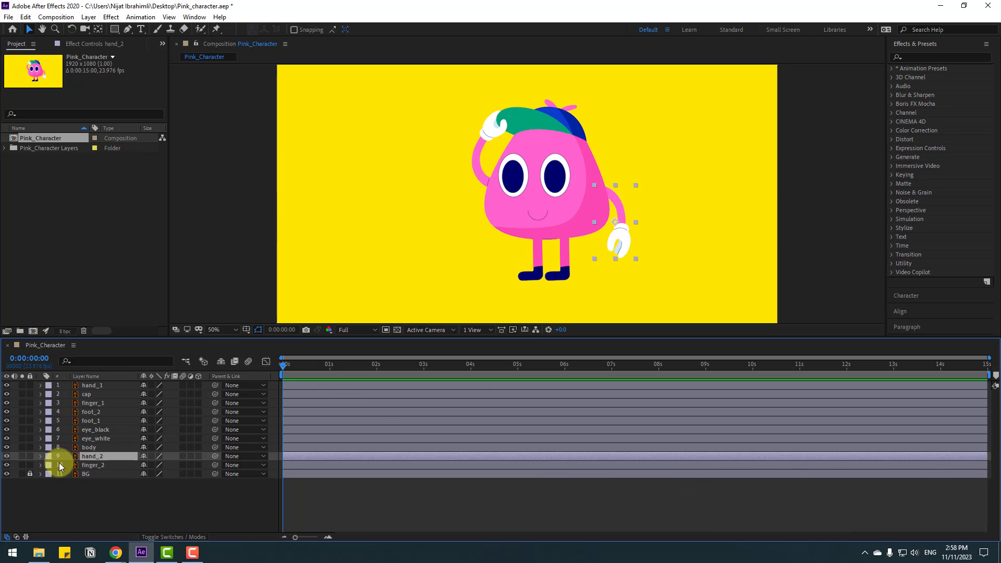
click(22, 456)
scroll(537, 186, up, 4)
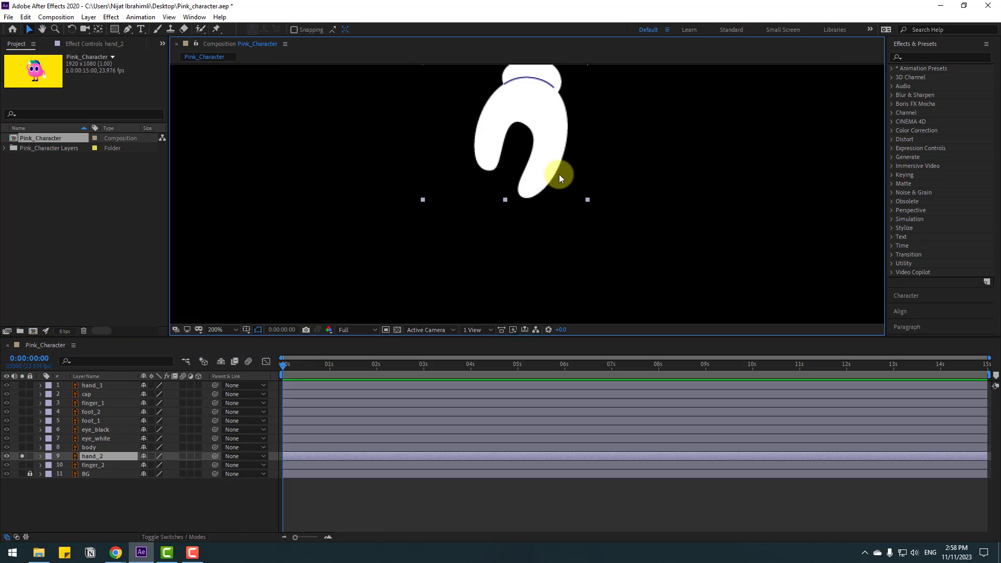
scroll(559, 177, down, 2)
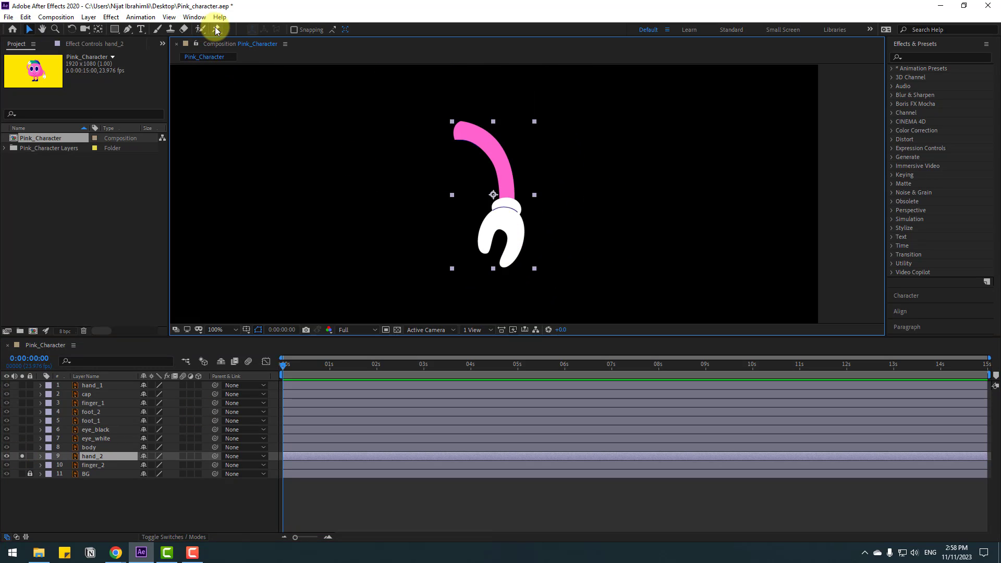
- Place three Puppet pins on hand_2, at the shoulder, the middle of the arm and the glove
click(217, 31)
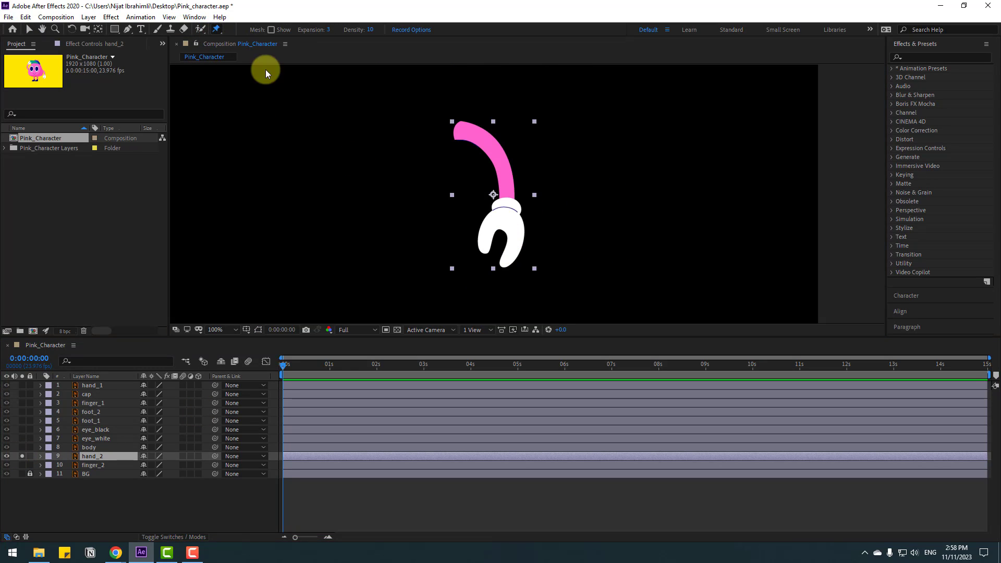
click(463, 125)
click(506, 179)
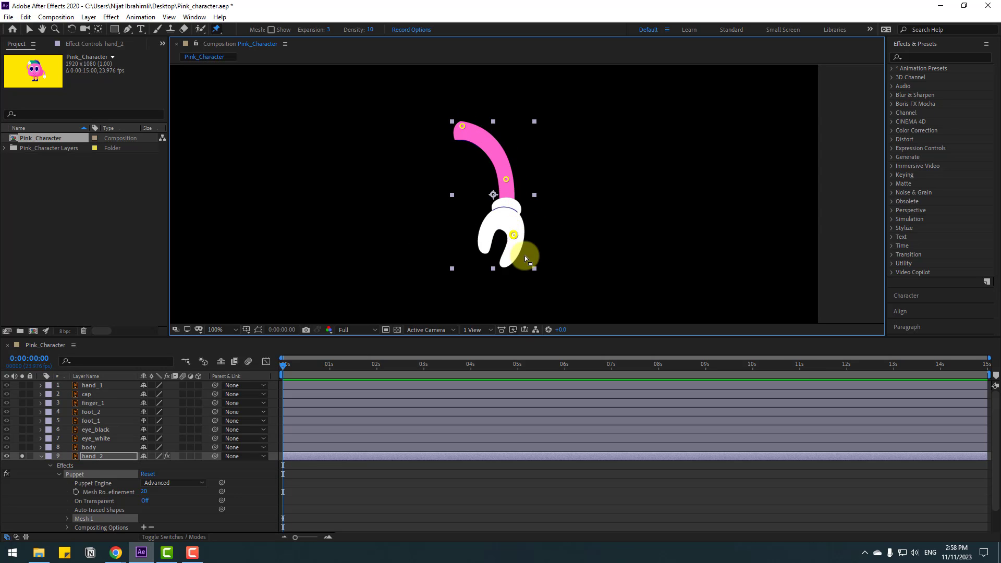
click(29, 29)
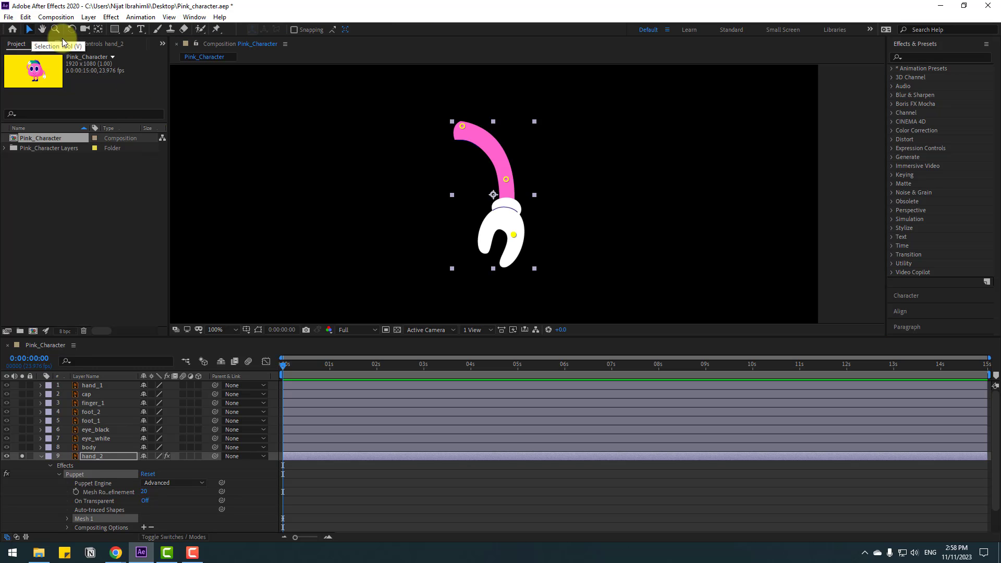
- Solo the hand_1 layer and place three Puppet pins on its shoulder end, mid-arm and glove
click(95, 386)
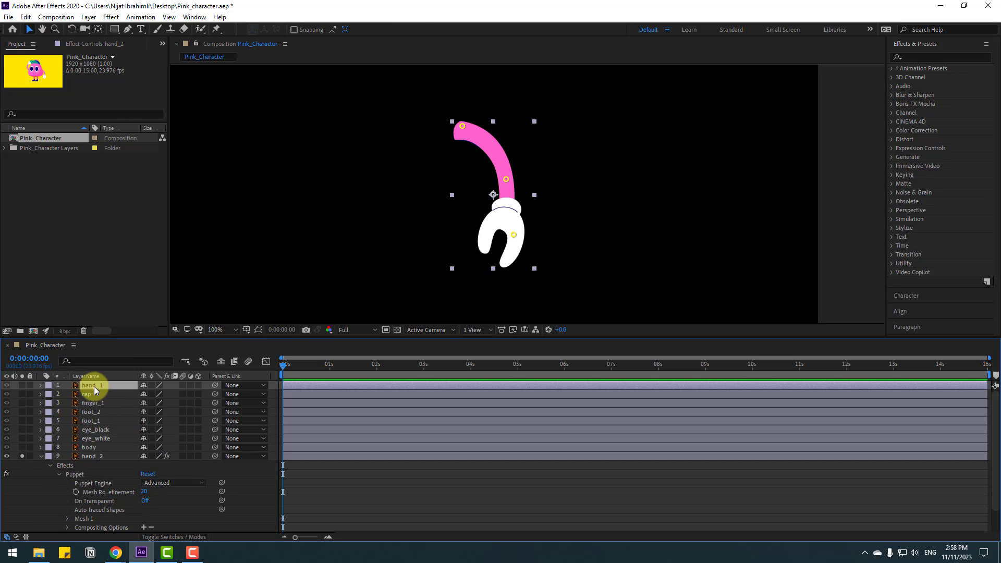
click(22, 385)
drag(247, 145, 424, 239)
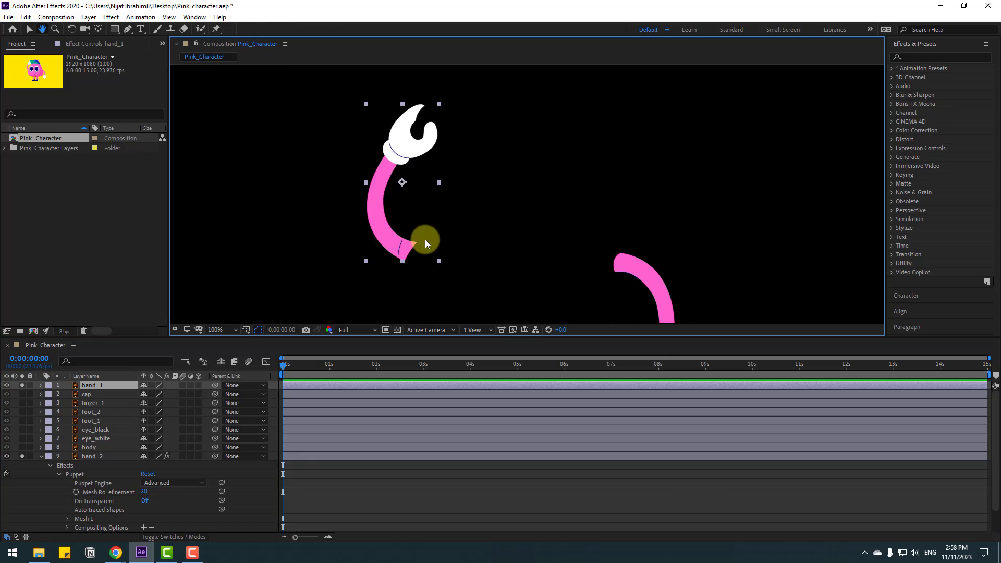
click(222, 32)
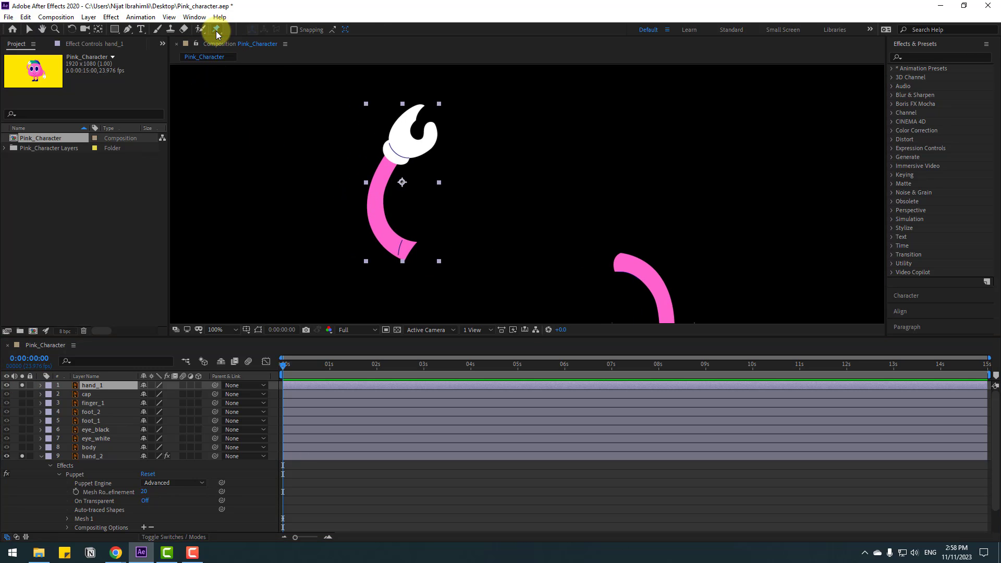
click(405, 248)
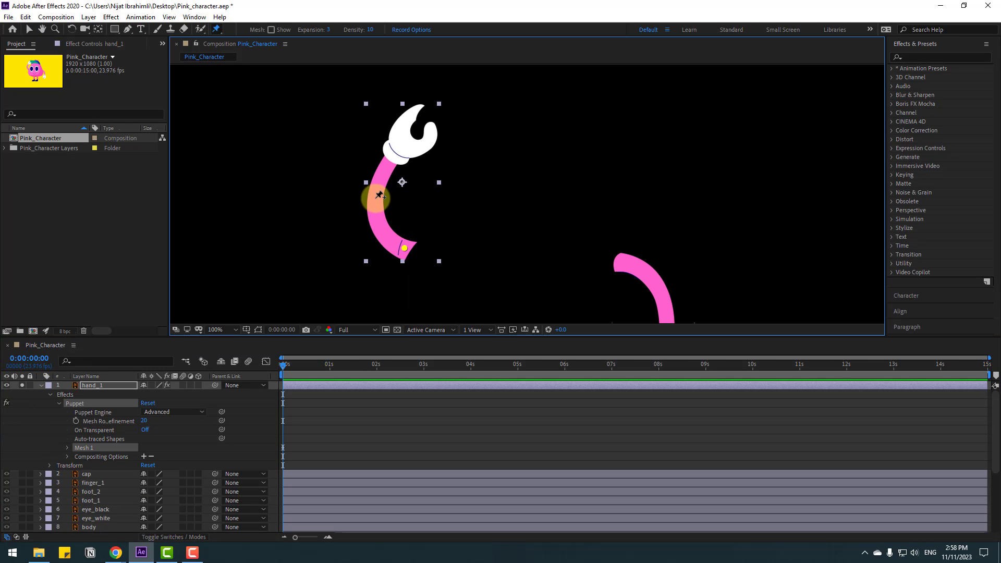
click(376, 194)
click(406, 128)
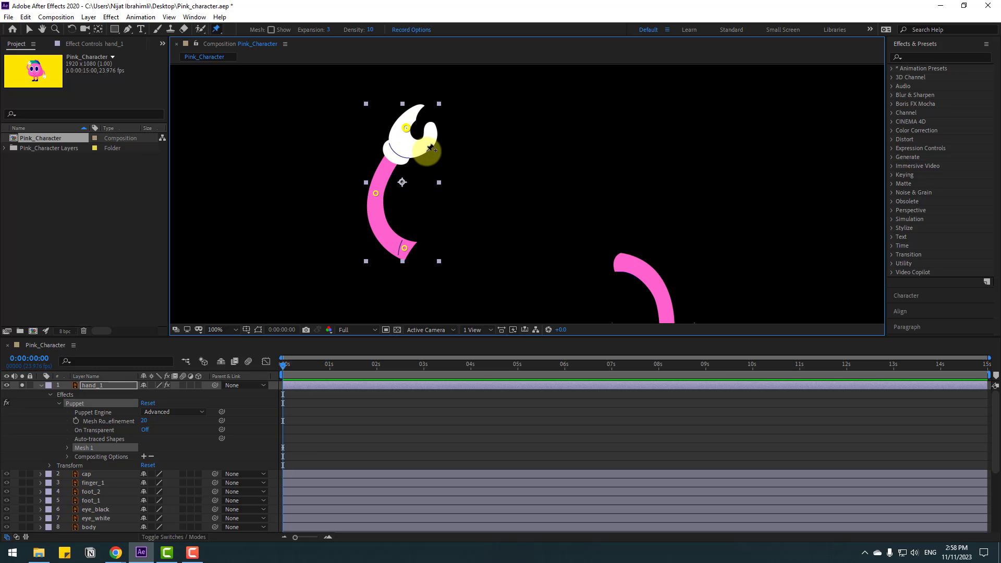
click(29, 29)
- Collapse the hand_1 layer's properties and turn off its solo
click(38, 422)
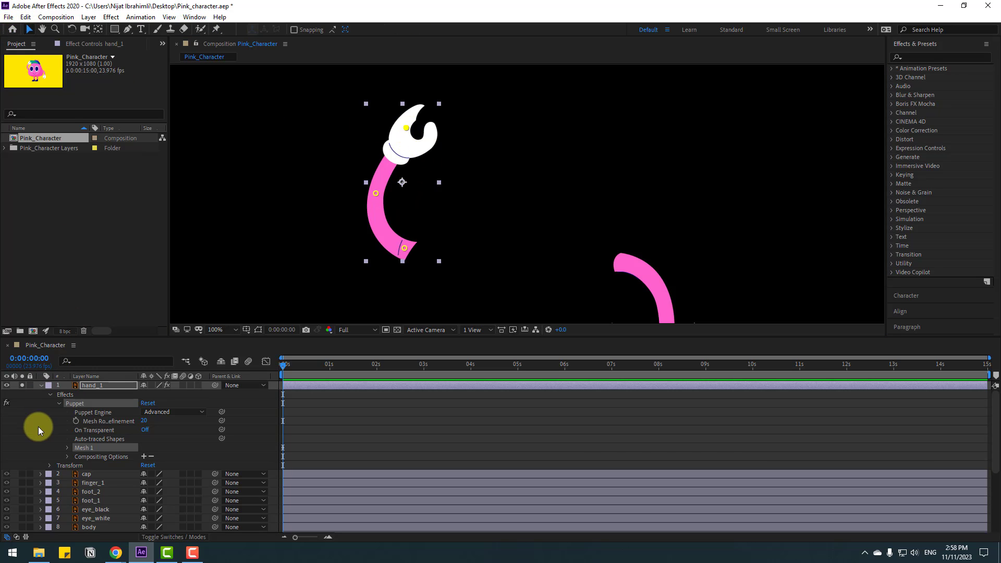
click(41, 386)
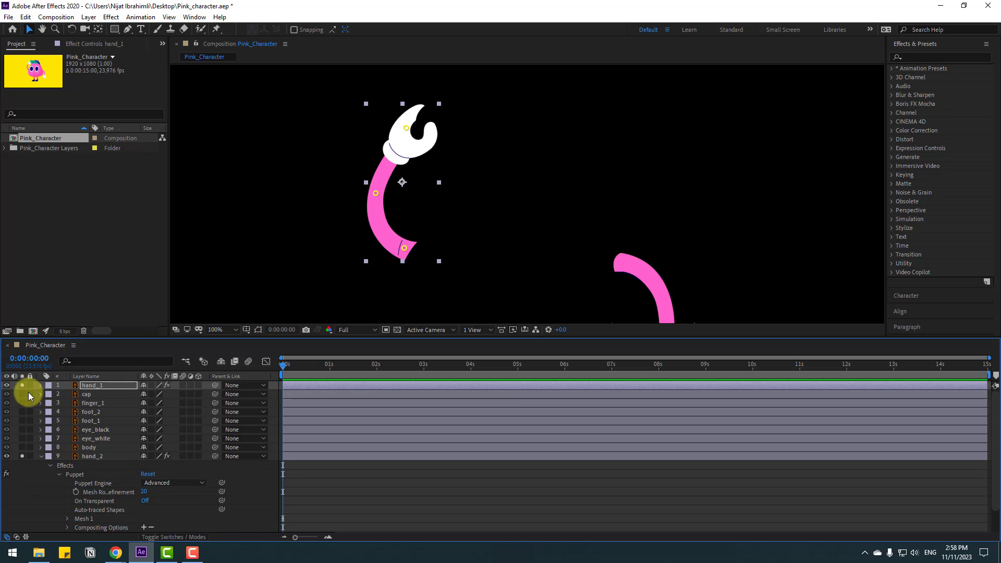
click(22, 386)
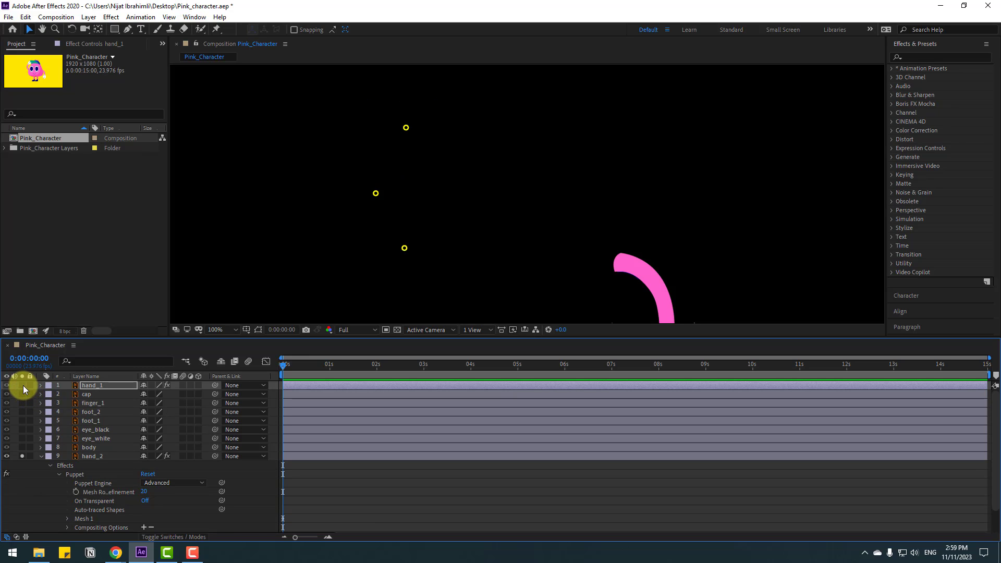
- Select the Puppet effect of the hand_2 layer and open Duik Angela
click(105, 456)
scroll(576, 265, down, 2)
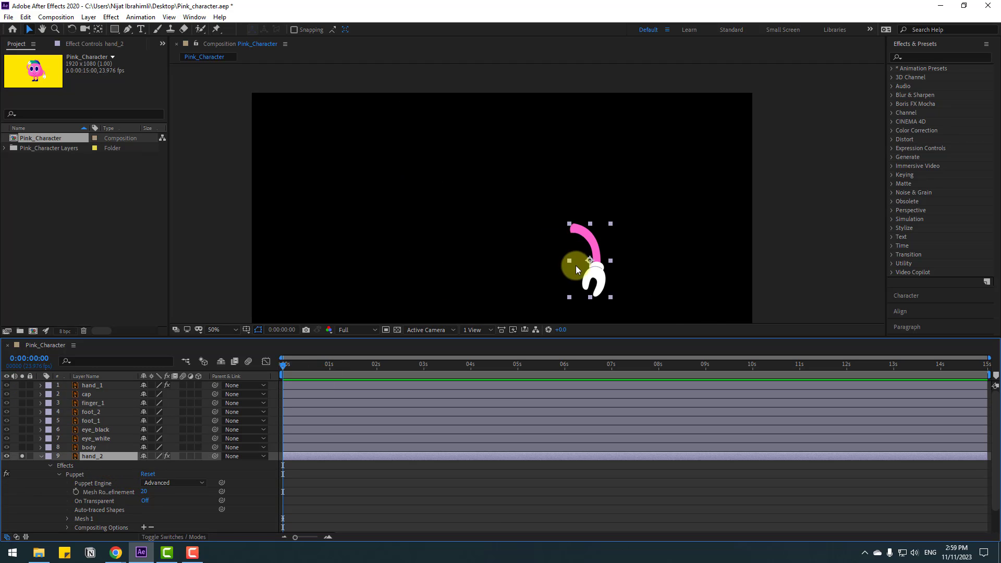
click(88, 44)
click(31, 70)
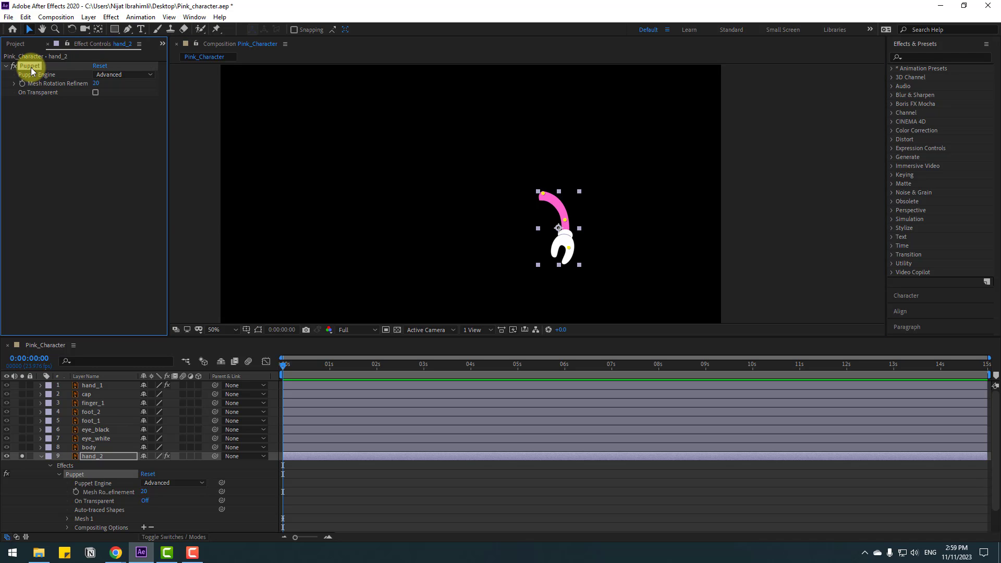
click(192, 18)
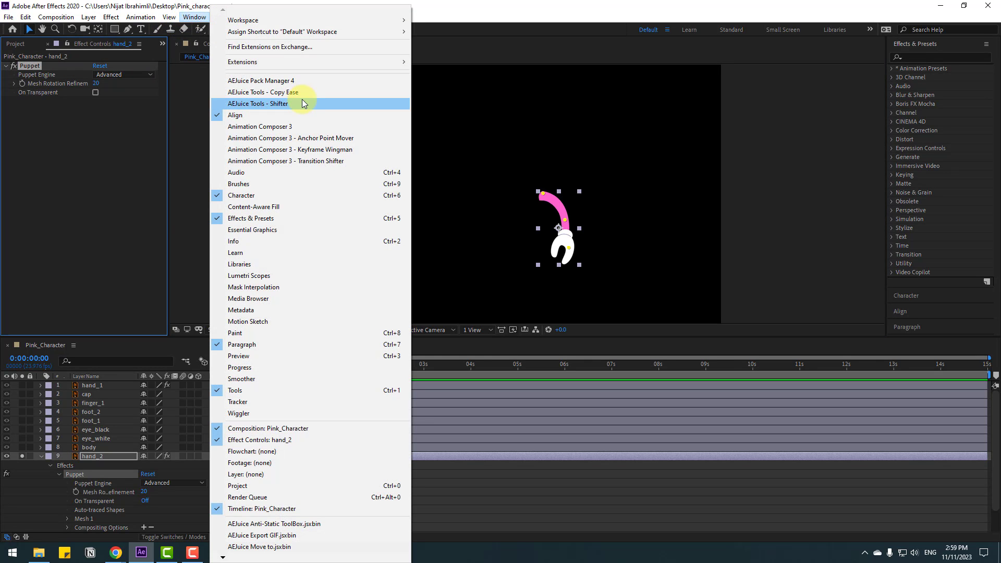
mouse_move(223, 556)
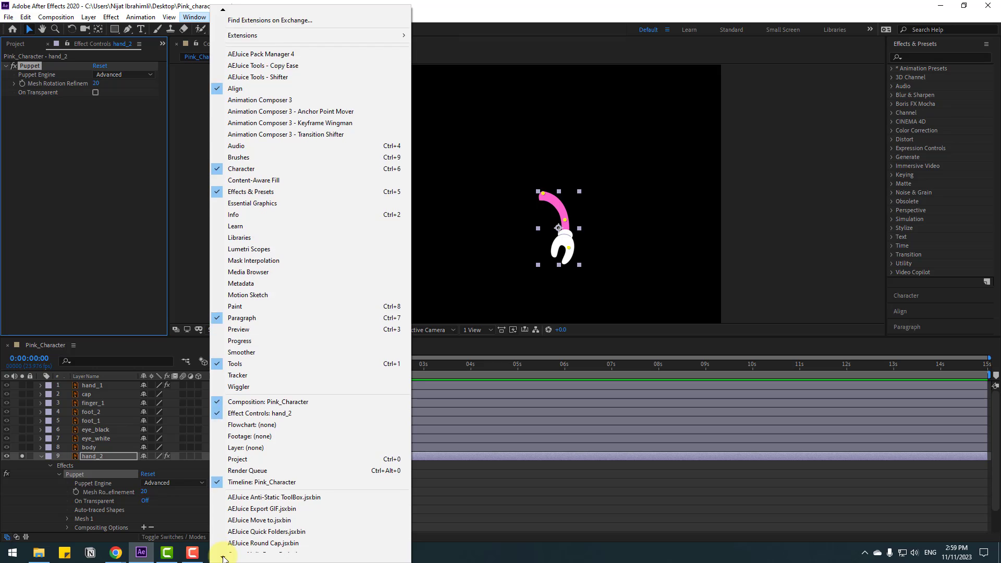
click(265, 361)
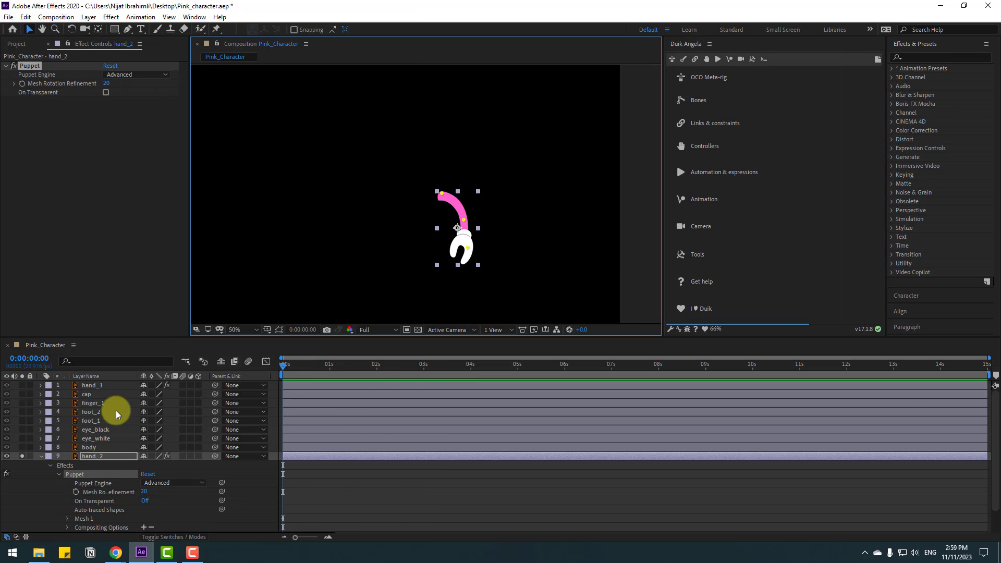
- Create Duik pin layers for the Puppet effect on hand_2 using Add Pins from Links and constraints
click(25, 70)
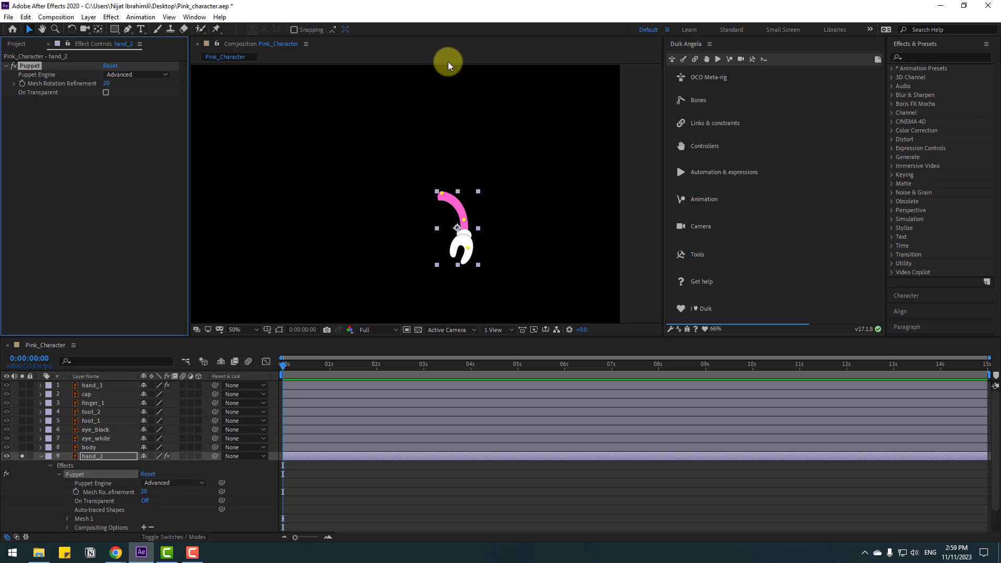
click(694, 61)
click(695, 61)
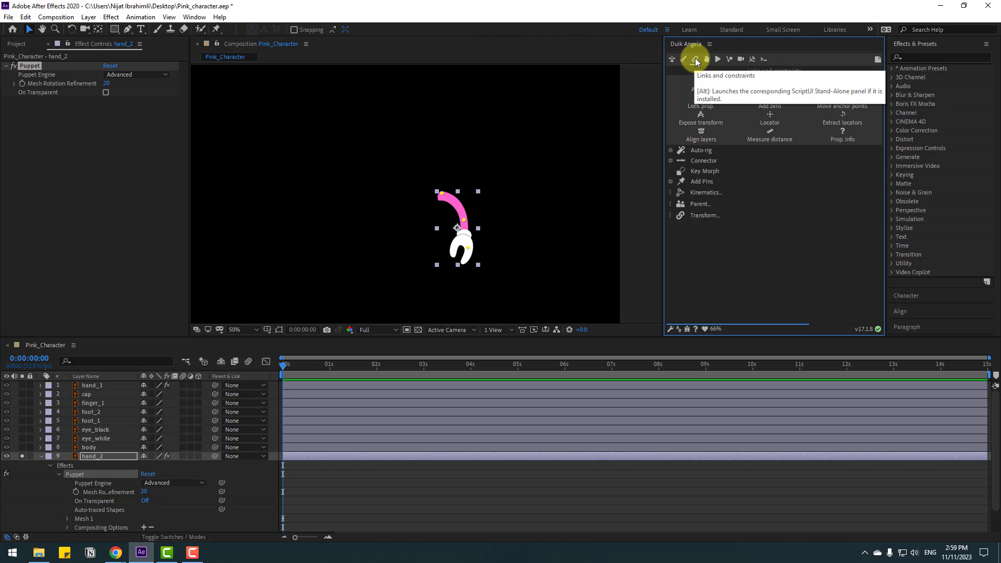
click(701, 182)
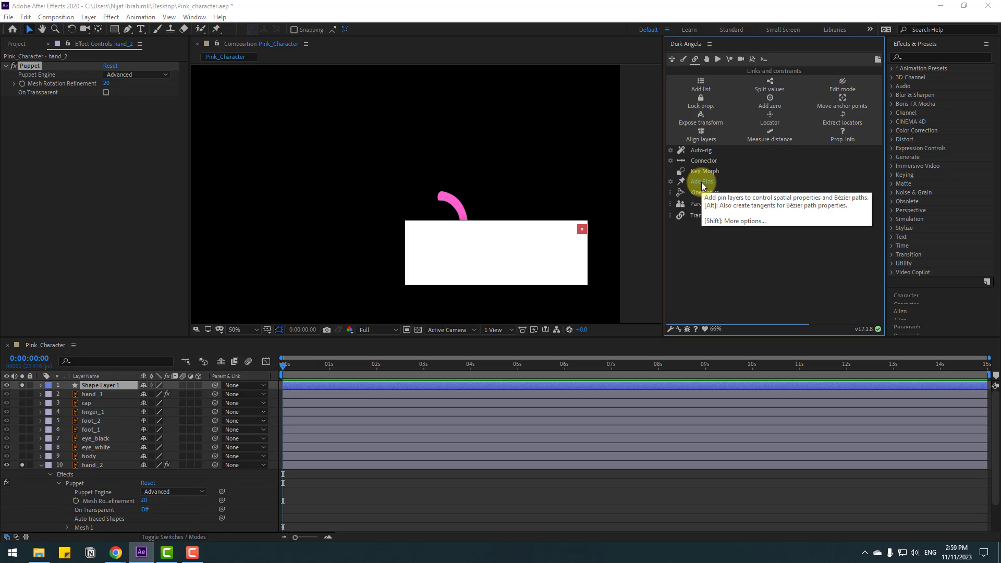
scroll(480, 262, up, 4)
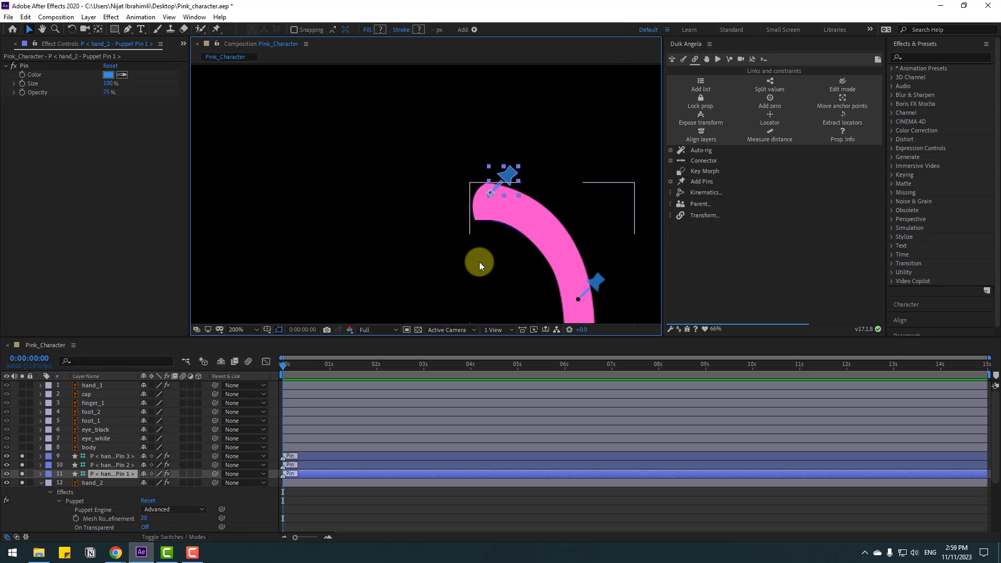
drag(420, 200, 409, 89)
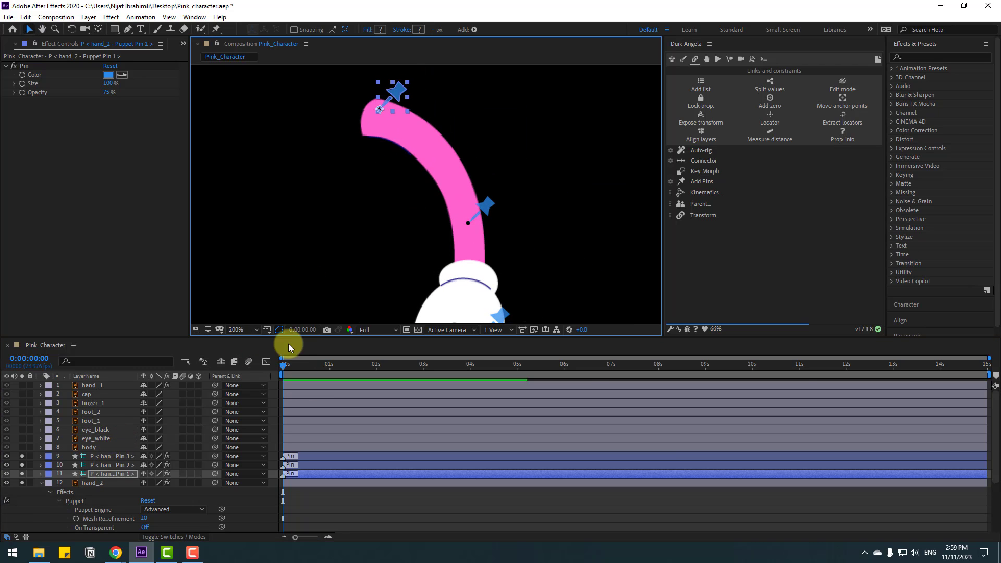
- Parent the hand_2 Puppet Pin 3 layer to Pin 2, and Pin 2 to Pin 1
click(112, 465)
scroll(500, 201, down, 2)
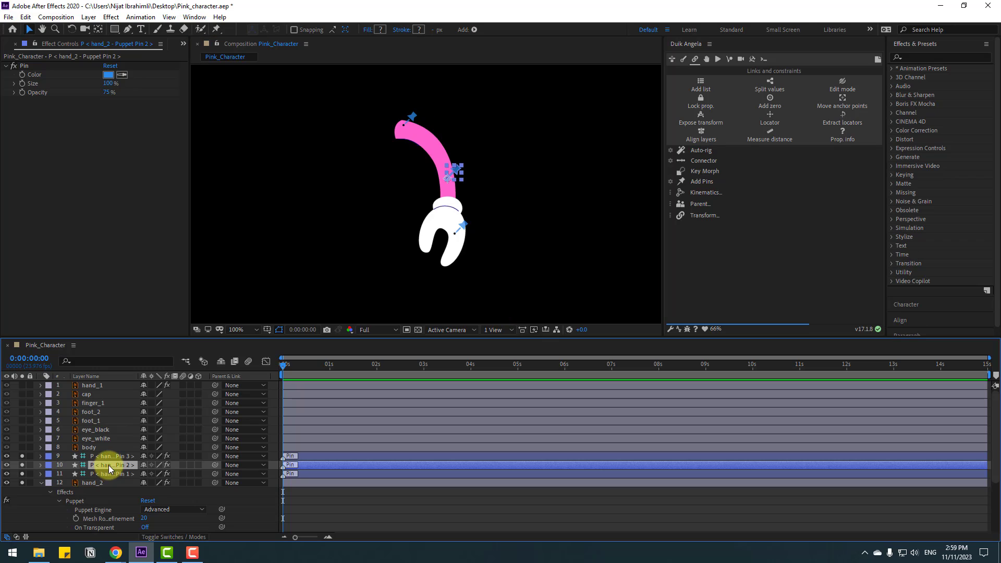
click(115, 456)
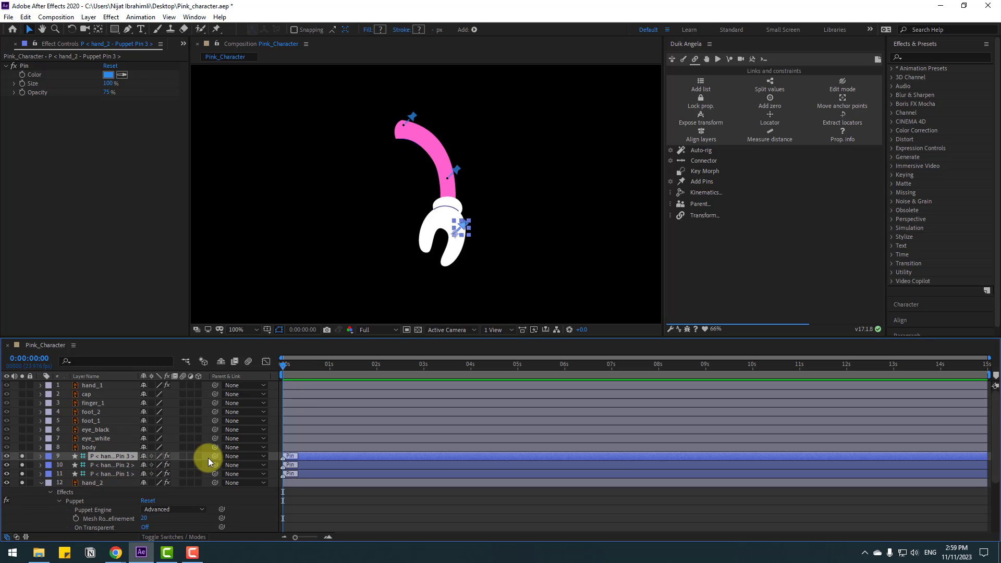
drag(211, 457, 127, 466)
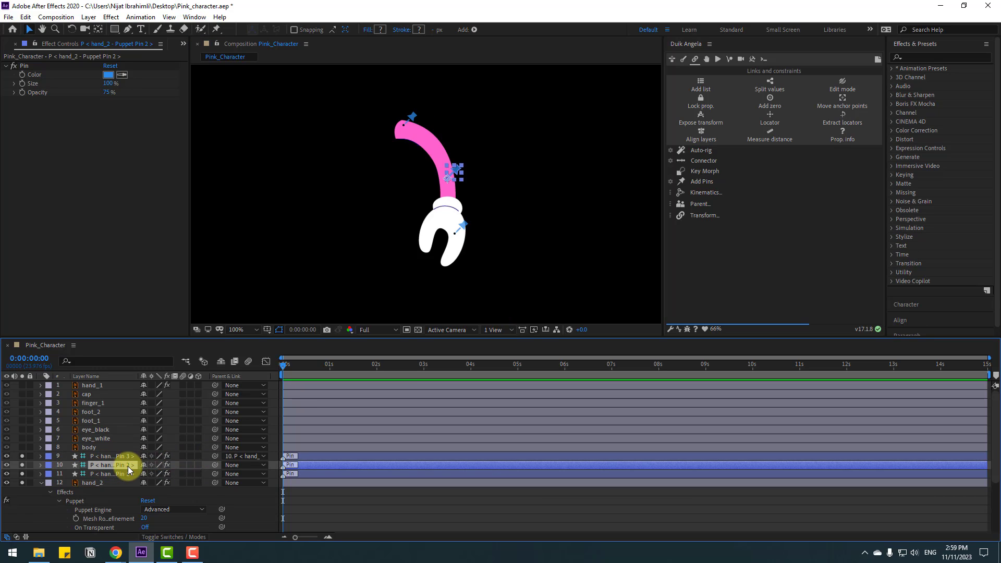
drag(216, 465, 94, 475)
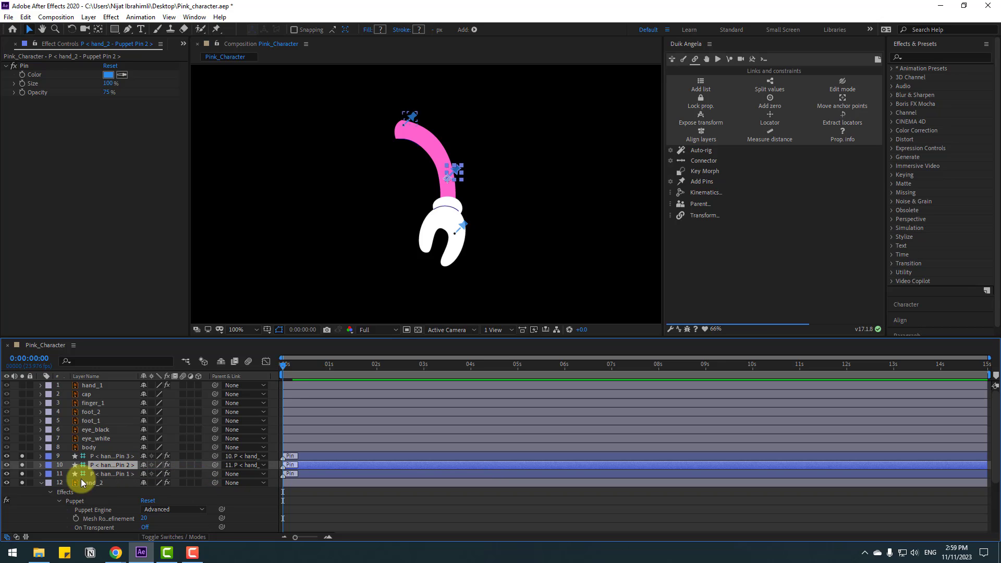
- Collapse the hand_2 layer's properties and parent its Puppet Pin 1 layer to the body layer
click(41, 483)
click(112, 473)
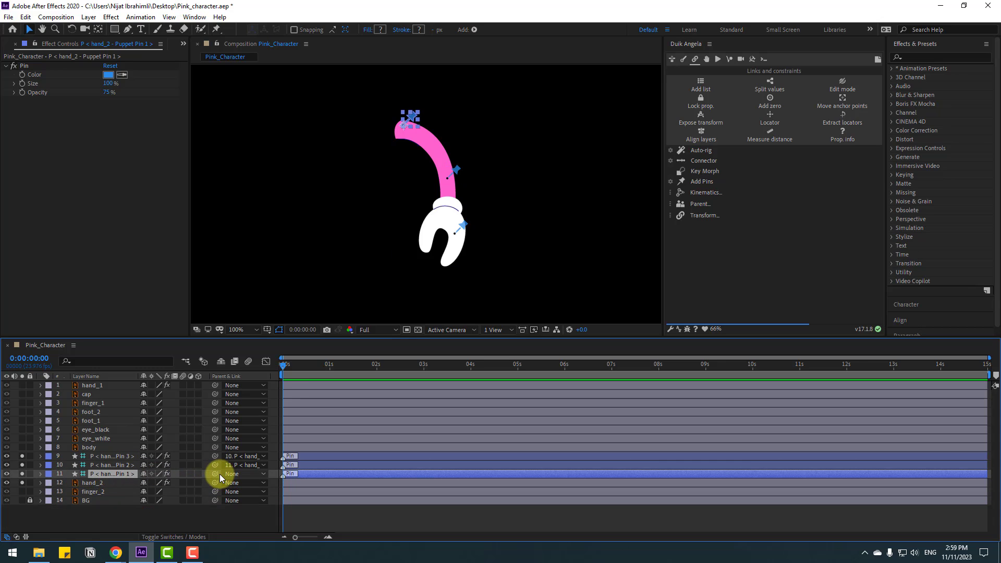
drag(217, 474, 89, 449)
- Run Duik's Auto-rig on the three hand_2 Puppet Pin layers
ctrl+click(111, 465)
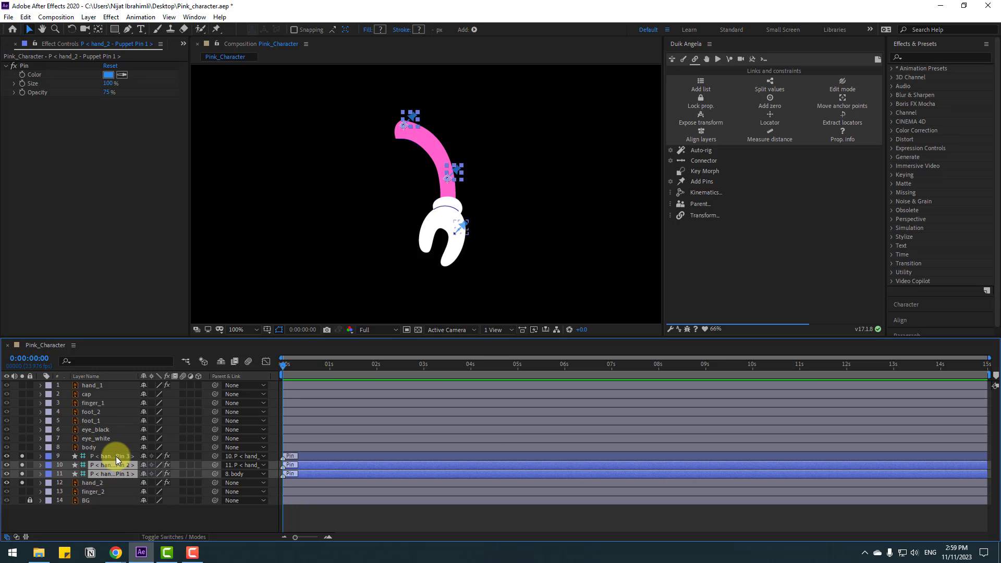
ctrl+click(115, 456)
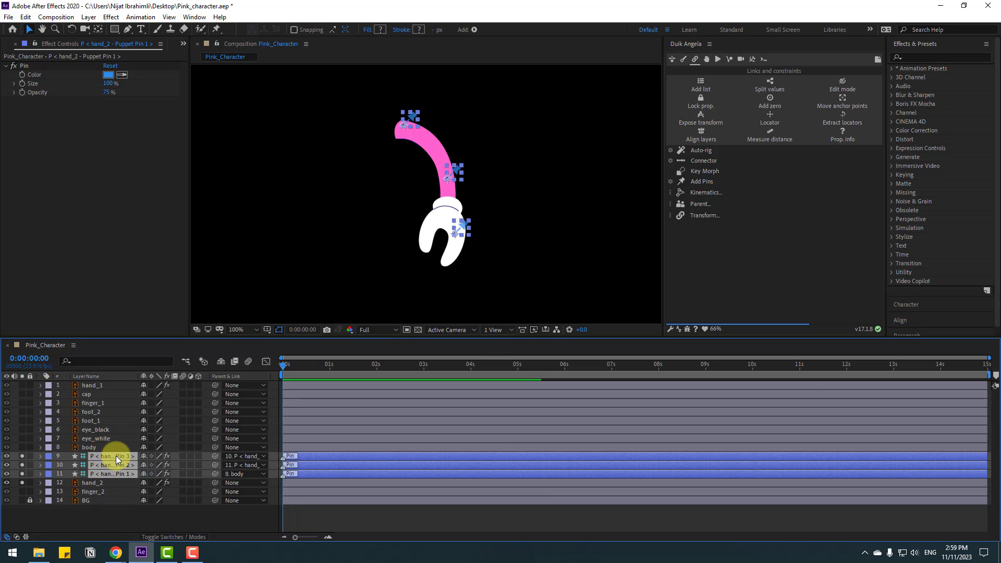
click(701, 151)
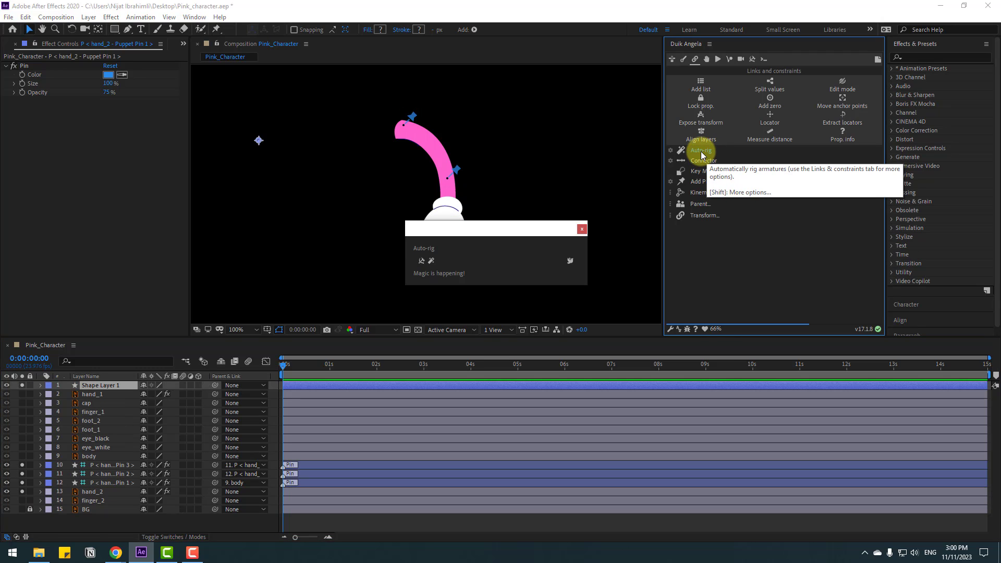
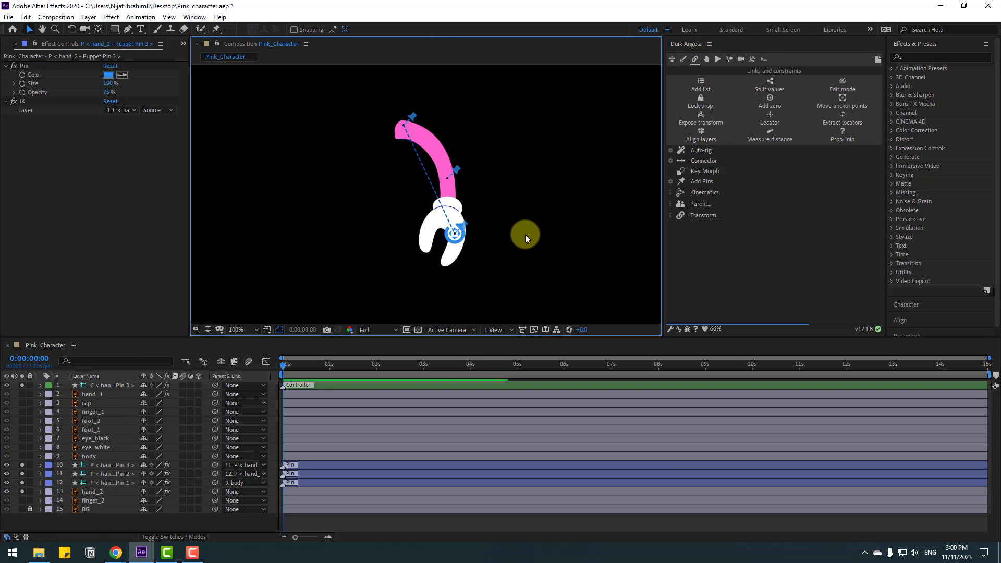
- Turn off solo for the hand_2 controller, pin and arm layers, and test the arm's bend with its controller
click(113, 386)
drag(458, 262, 477, 218)
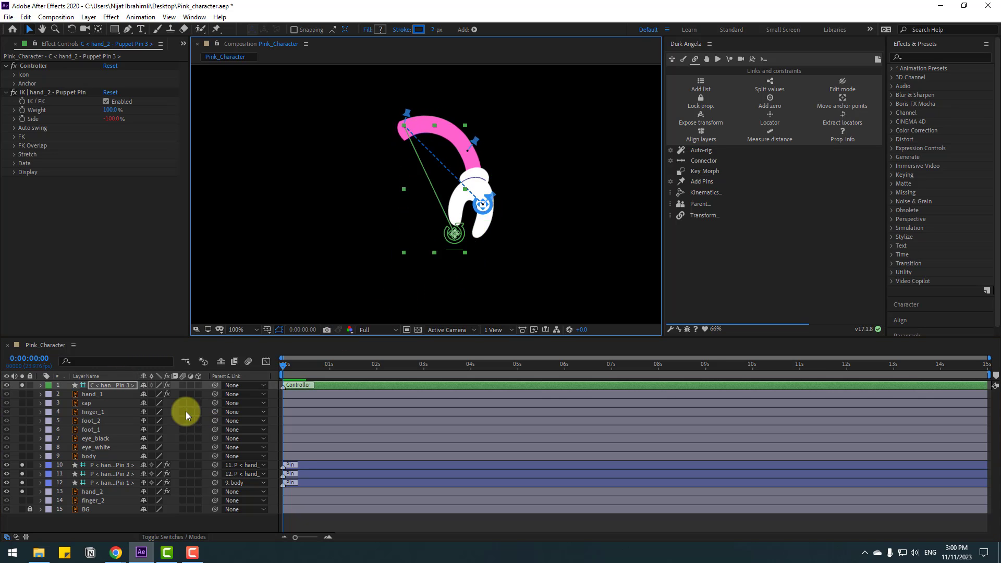
click(23, 385)
drag(21, 467, 39, 505)
drag(445, 246, 457, 221)
key(ctrl+z)
- Solo the hand_1 layer and create Duik pin layers for its Puppet effect with Add Pins
drag(311, 189, 488, 237)
click(94, 394)
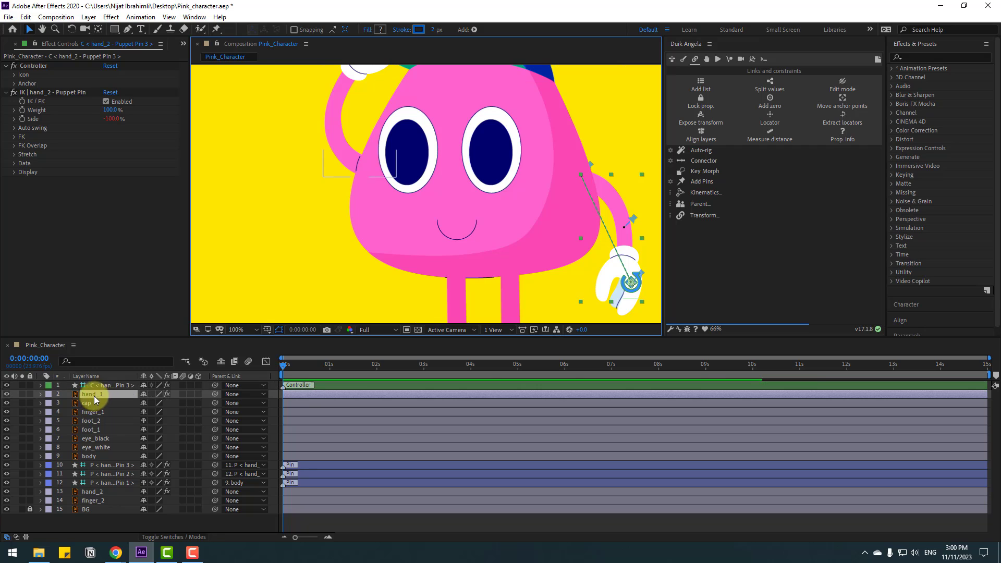
drag(420, 224, 405, 302)
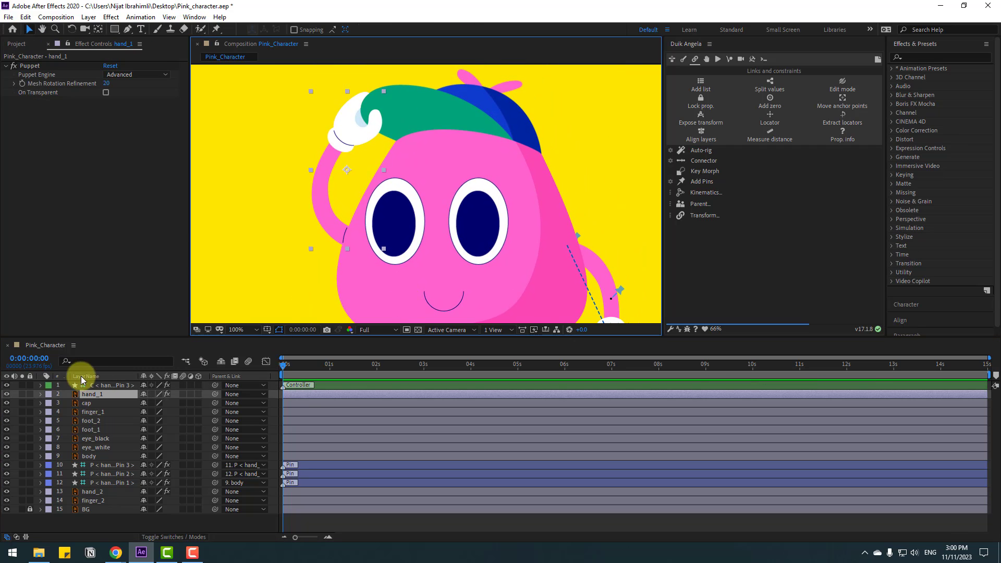
click(21, 394)
click(32, 66)
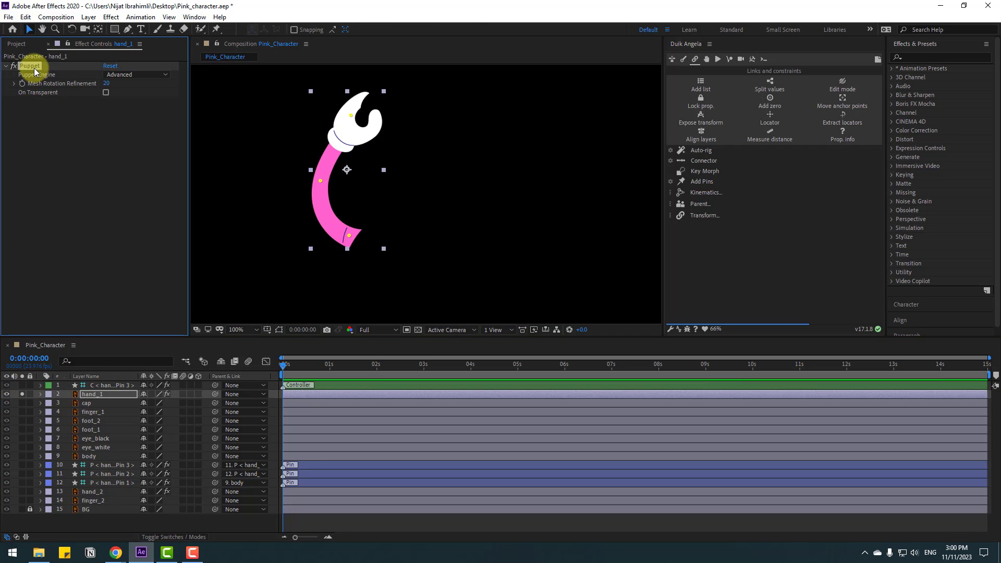
click(706, 183)
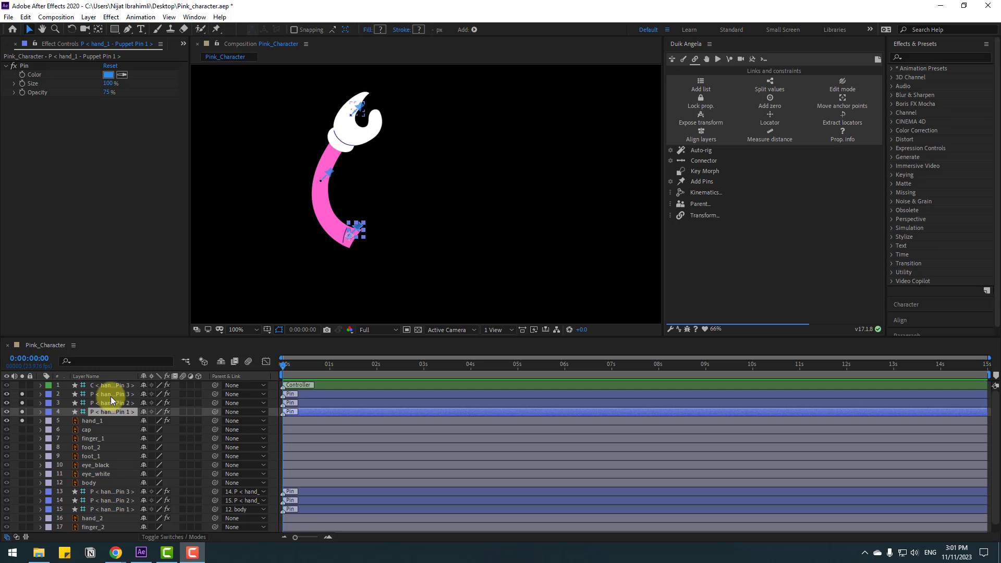
- Parent the hand_1 Puppet Pin 3 layer to Pin 2, Pin 2 to Pin 1, and Pin 1 to the body layer
click(111, 396)
drag(215, 394, 113, 403)
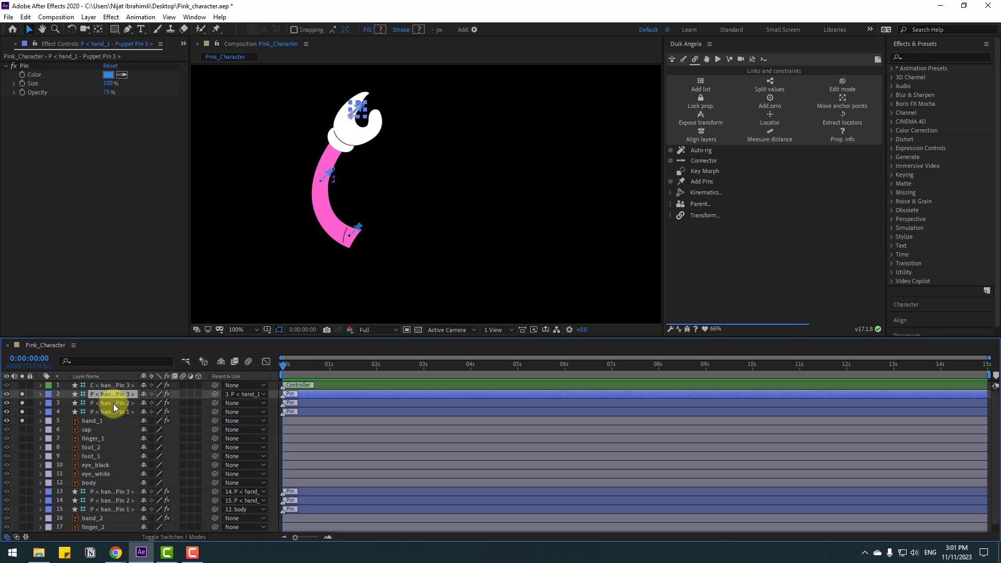
click(114, 403)
drag(195, 406, 101, 411)
click(102, 412)
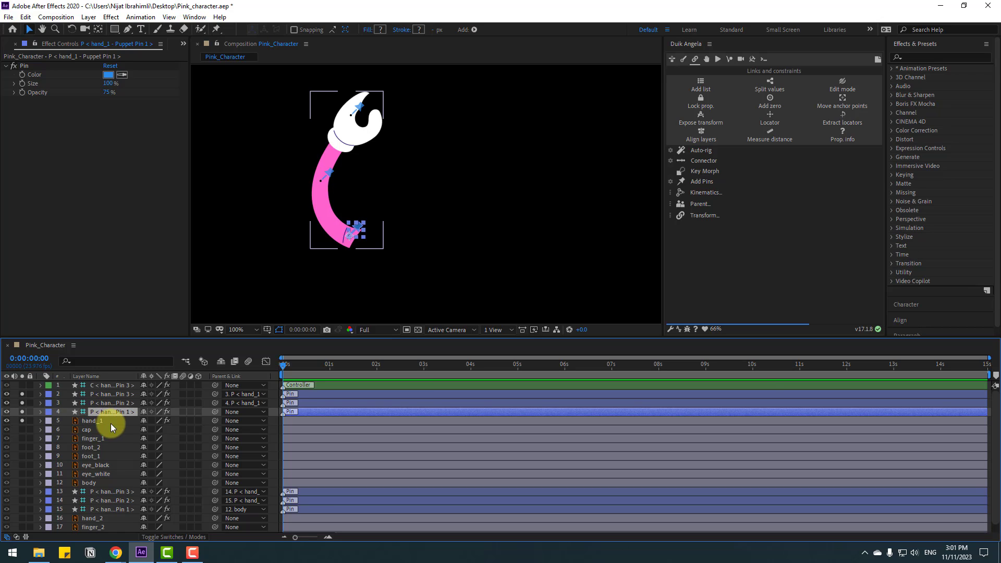
drag(215, 411, 91, 483)
- Run Duik's Auto-rig on the three hand_1 Puppet Pin layers
ctrl+click(104, 404)
ctrl+click(106, 395)
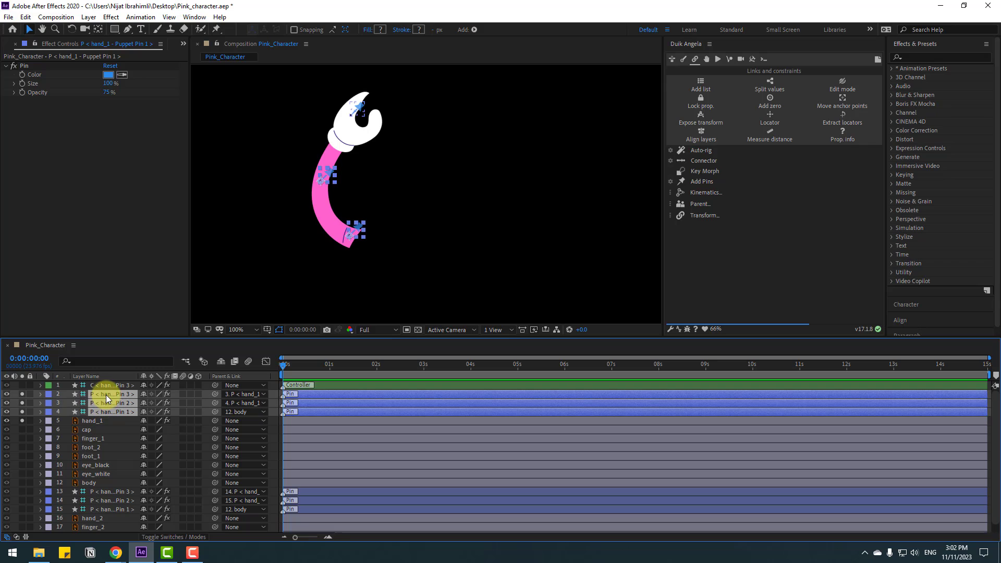
click(700, 151)
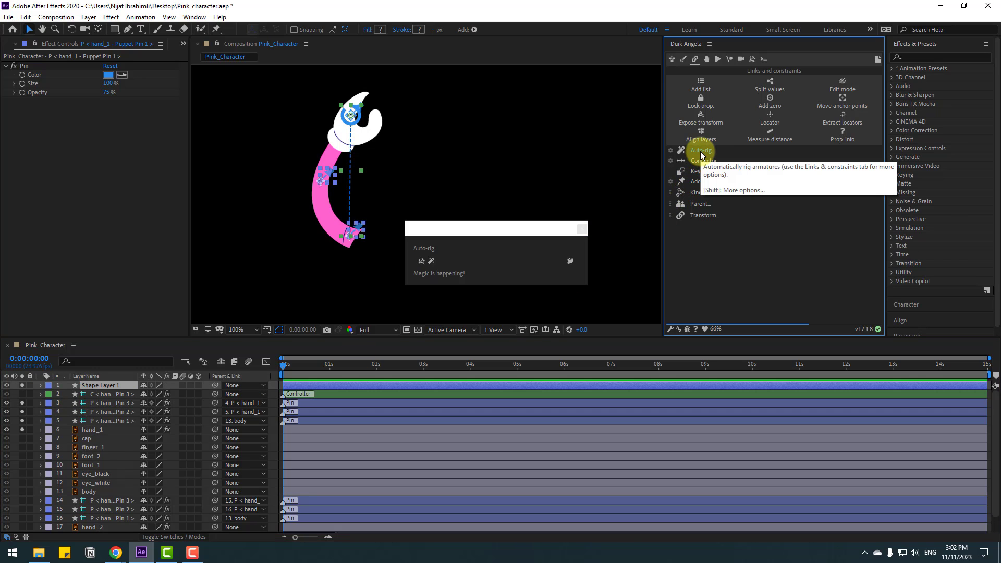
- Turn off solo for the hand_1 rig layers and test the raised arm by moving its controller
scroll(33, 408, up, 1)
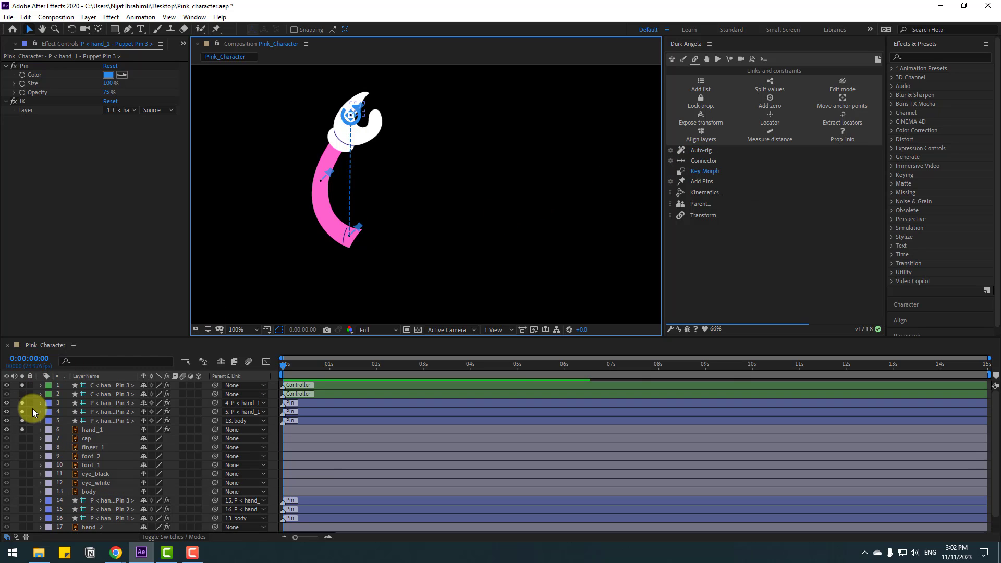
drag(22, 430, 22, 384)
click(22, 388)
scroll(486, 217, up, 2)
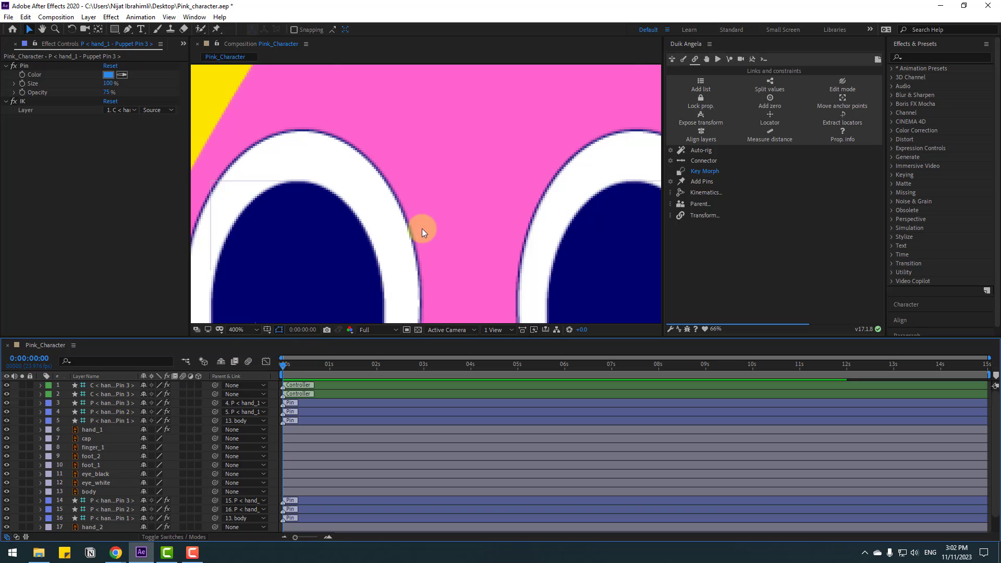
scroll(421, 229, down, 2)
click(107, 386)
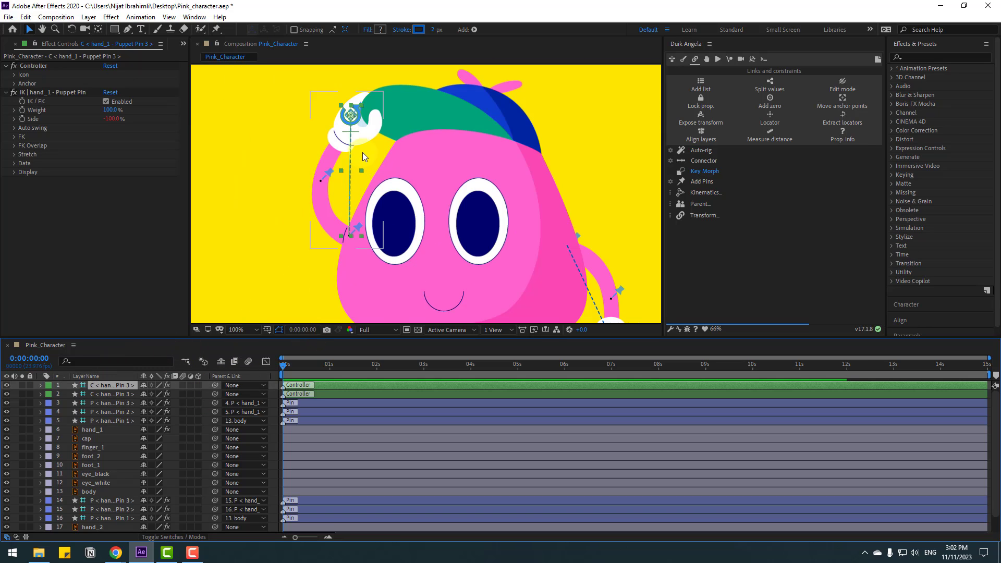
mouse_move(353, 124)
mouse_down()
mouse_move(313, 125)
mouse_move(292, 159)
mouse_move(319, 136)
mouse_move(311, 165)
mouse_move(295, 152)
mouse_move(353, 117)
mouse_up()
- Move the body layer's anchor point to the bottom centre of the body, just above the legs
scroll(396, 118, down, 1)
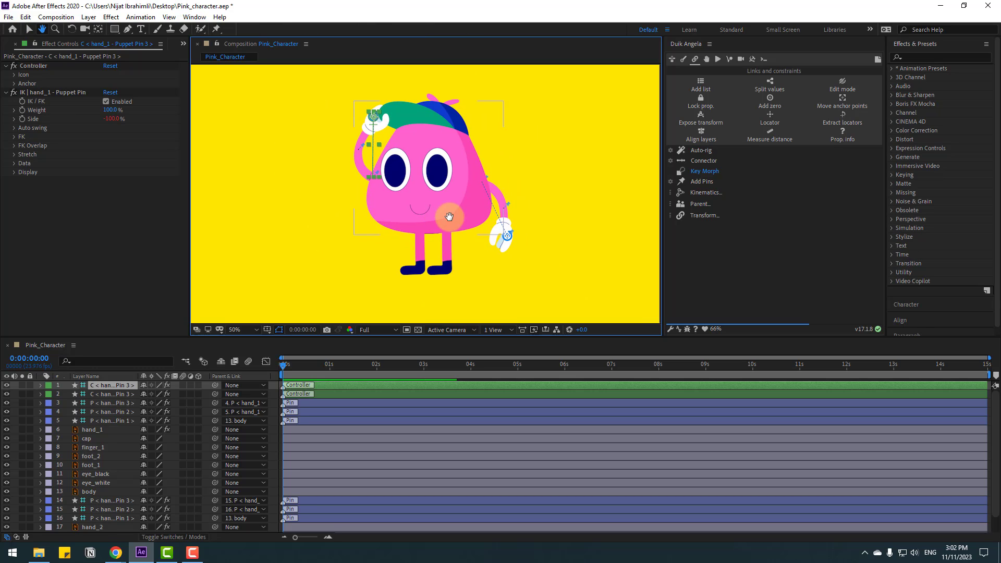
click(90, 492)
click(98, 30)
click(425, 207)
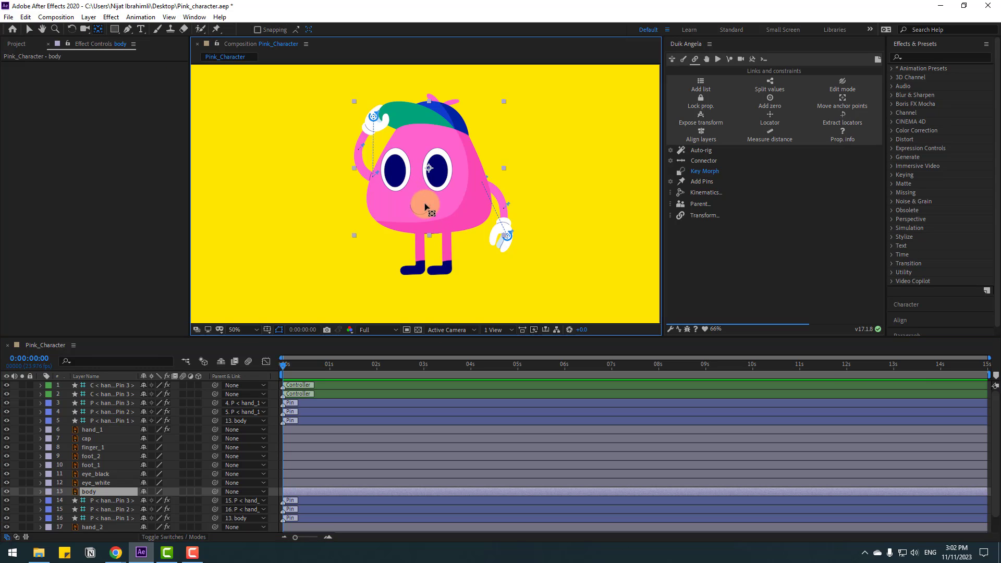
drag(424, 207, 425, 235)
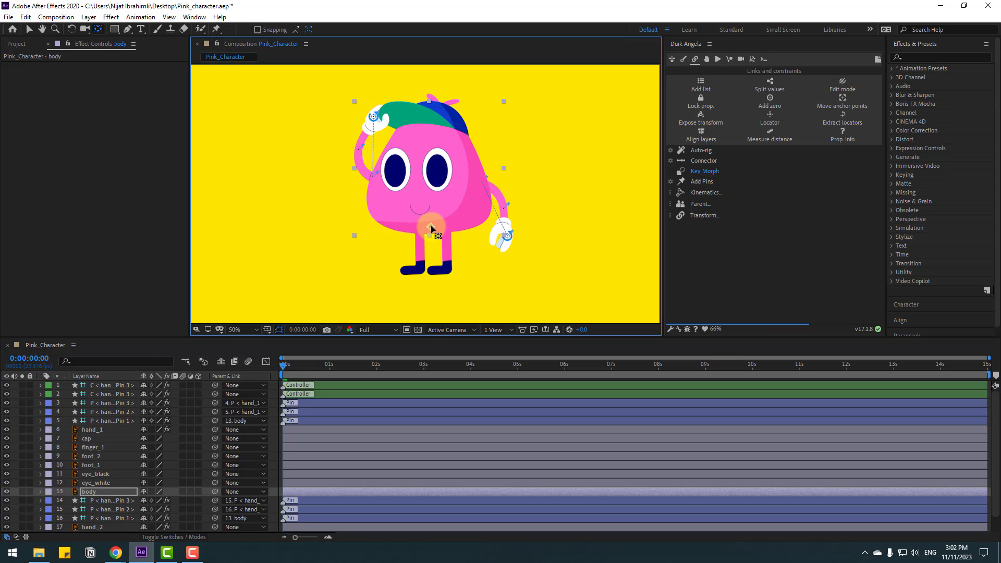
click(29, 30)
- Test the body layer's Rotation around its new anchor point, undo the change, and collapse the layer's properties
click(99, 502)
key(r)
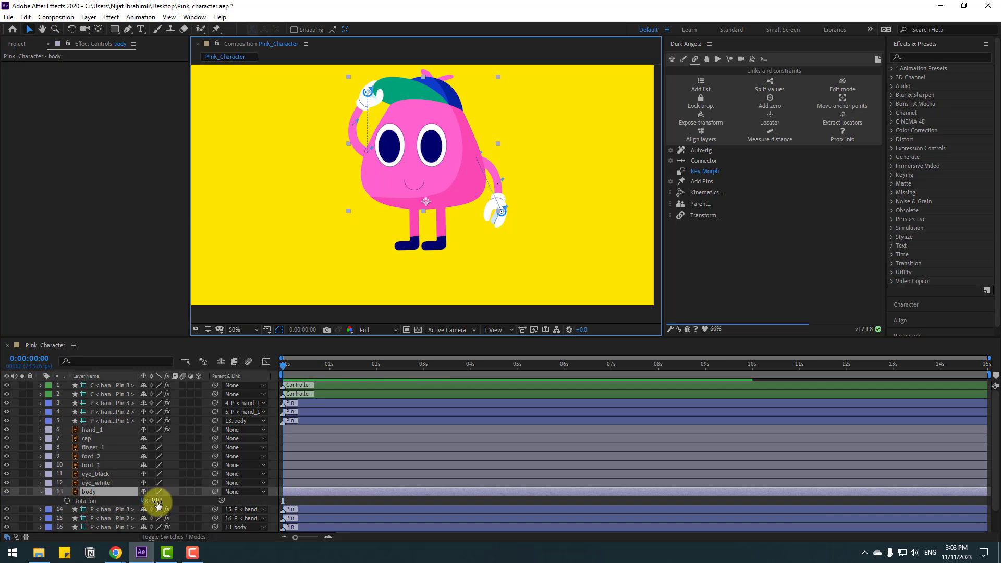
drag(158, 501, 159, 502)
key(ctrl+z)
click(41, 492)
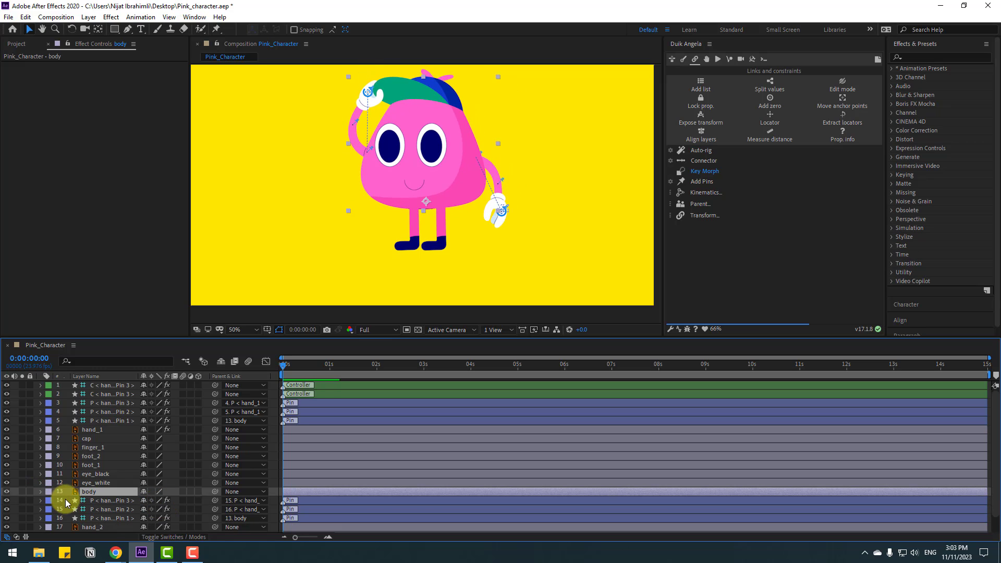
- Nudge the foot_1 and foot_2 layers up slightly into the body and lock both layers
click(89, 465)
shift+click(90, 456)
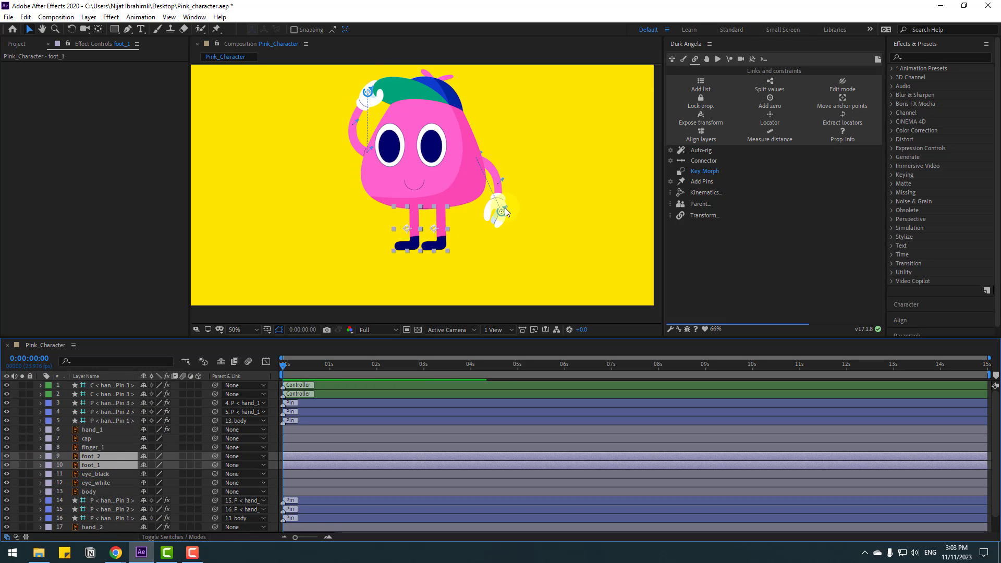
drag(412, 219, 414, 214)
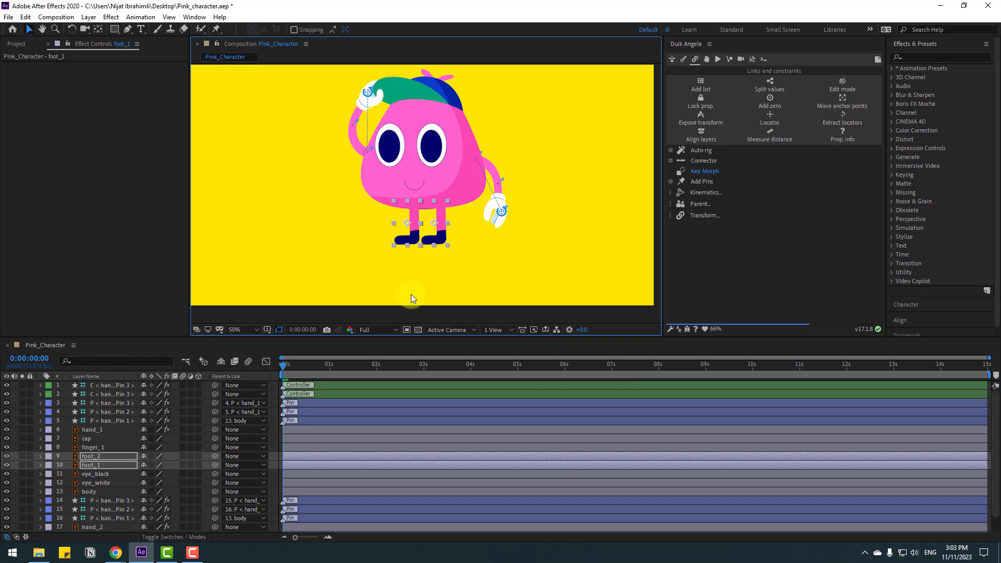
drag(30, 456, 29, 465)
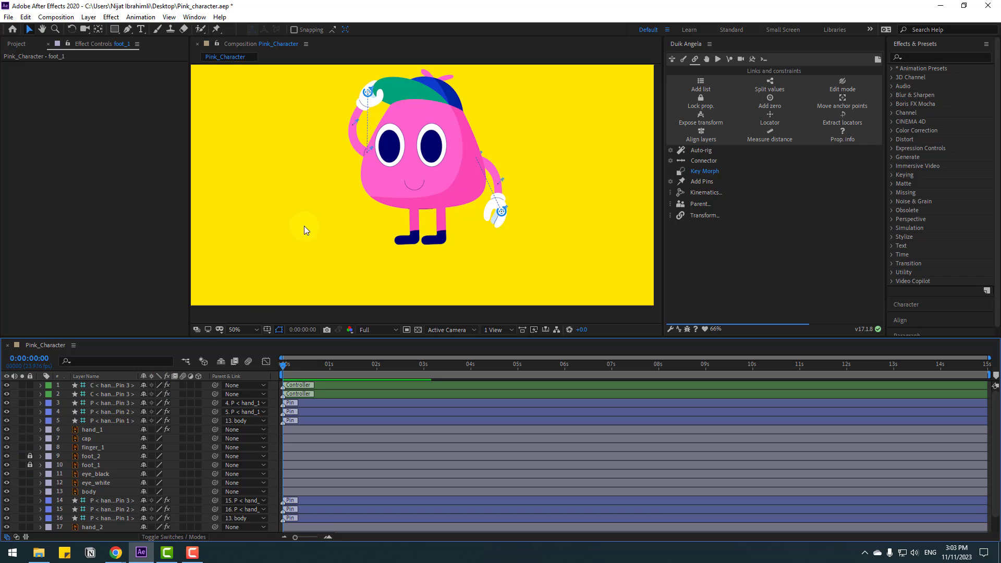
- Test the body layer's Rotation again to check its join with the legs, and collapse the layer's properties
click(91, 492)
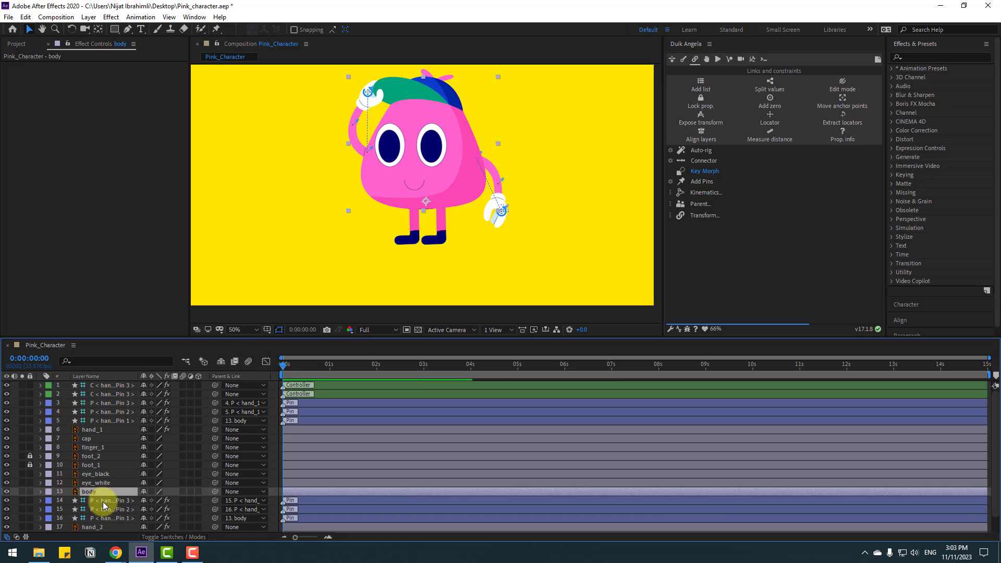
key(r)
drag(153, 505, 156, 504)
click(41, 492)
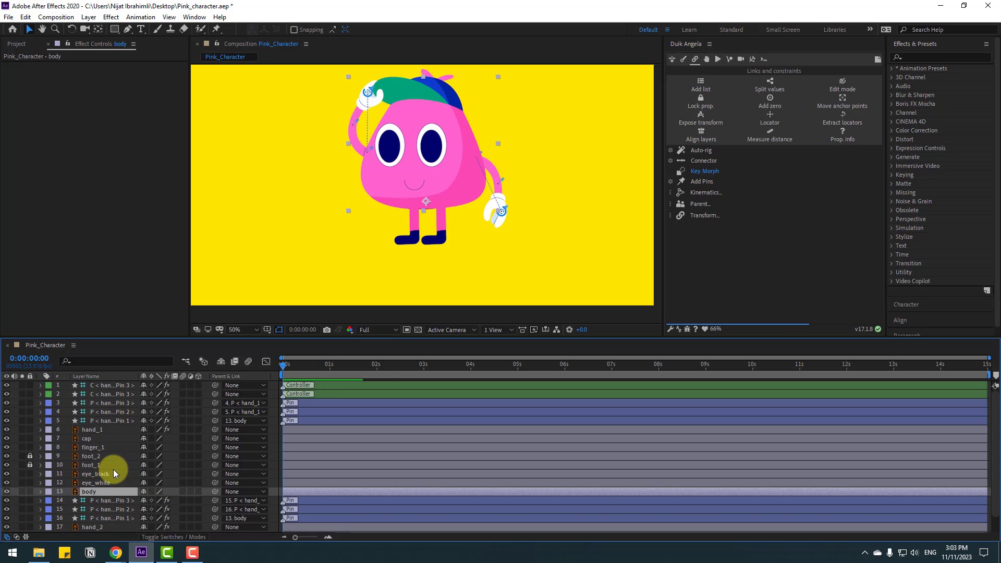
- Parent the cap layer to the hand_1 controller layer
click(86, 438)
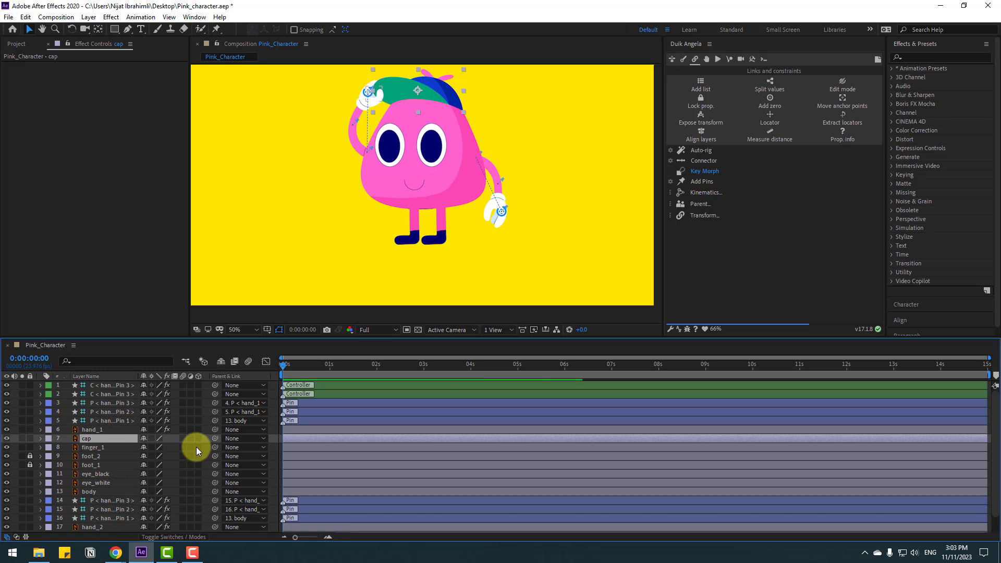
drag(215, 439, 110, 386)
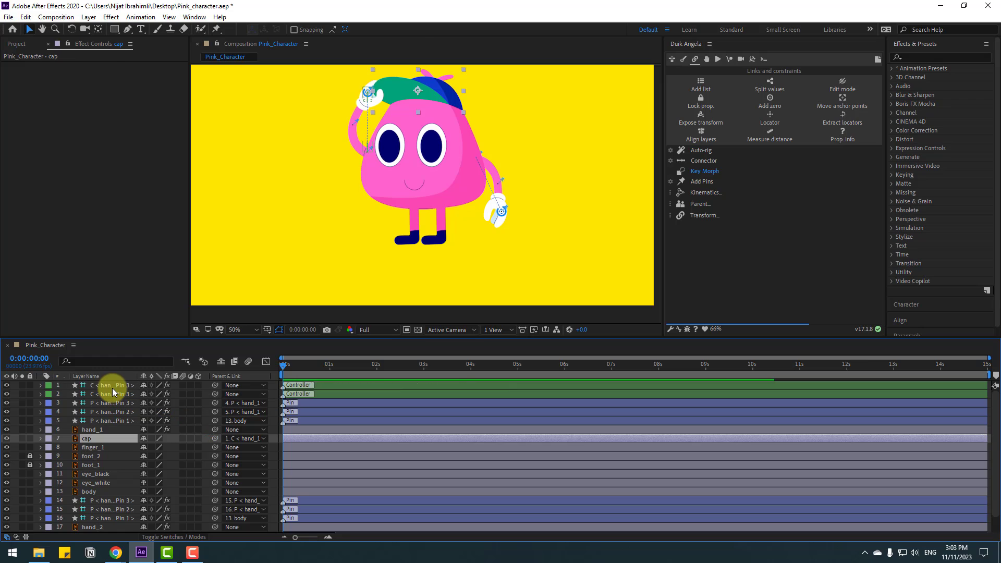
- Rename the hand_1 controller layer LEFT_HAND and the hand_2 controller layer RIGHT_HAND
click(111, 388)
key(Return)
text(LEFT_HAND)
key(Return)
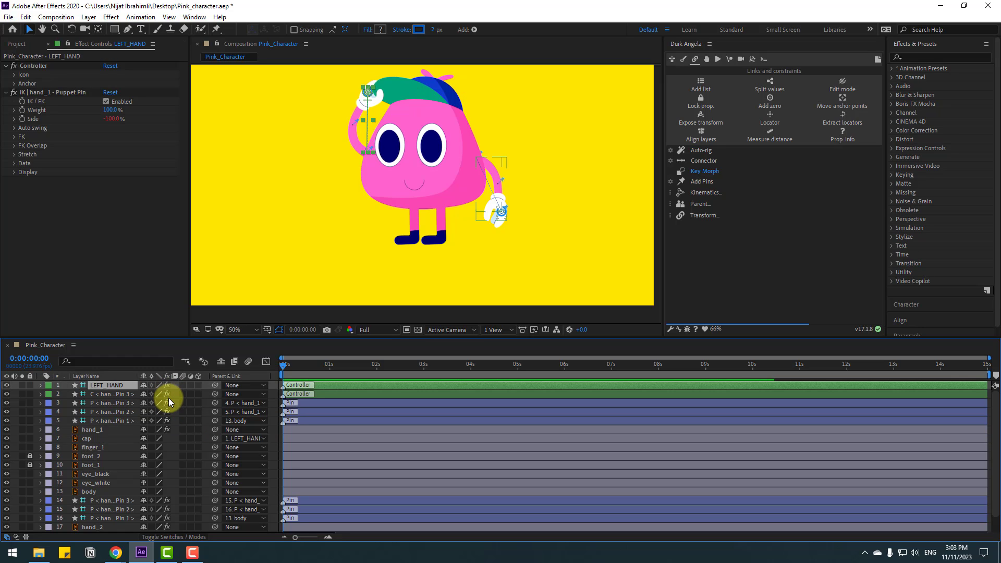
click(107, 396)
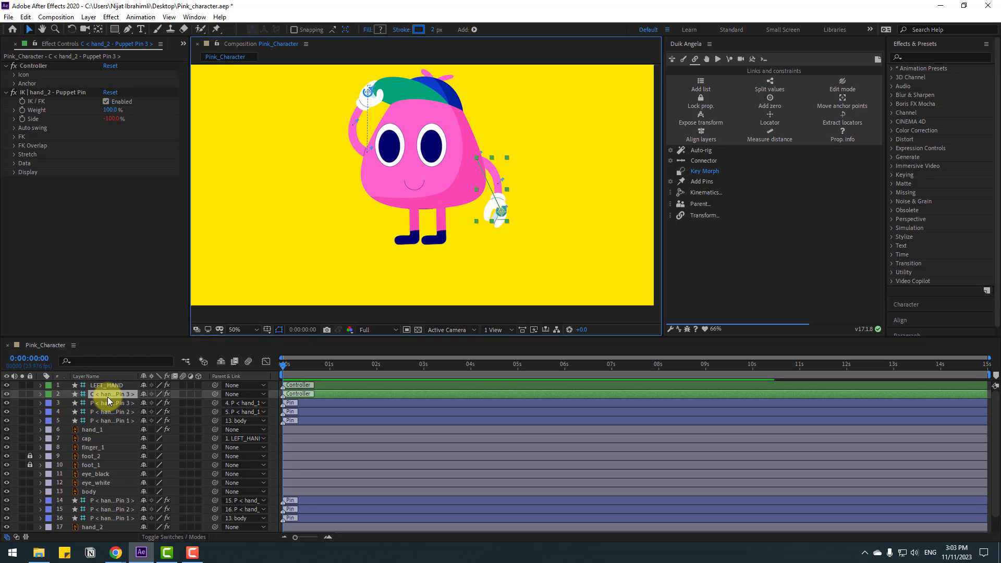
text(RIGHT_HAND)
key(Return)
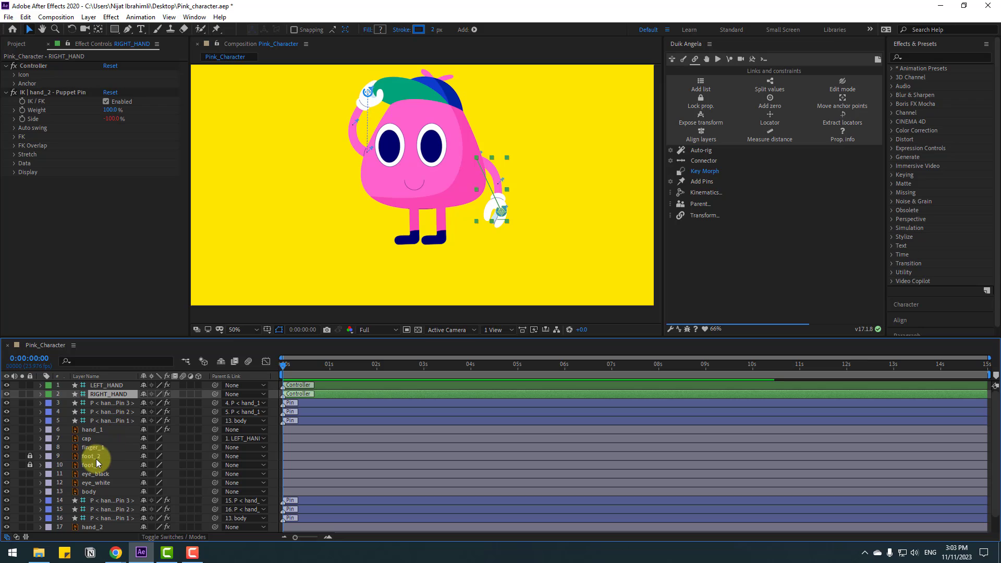
- Set the label color of the LEFT_HAND and RIGHT_HAND controller layers to Red
ctrl+click(105, 385)
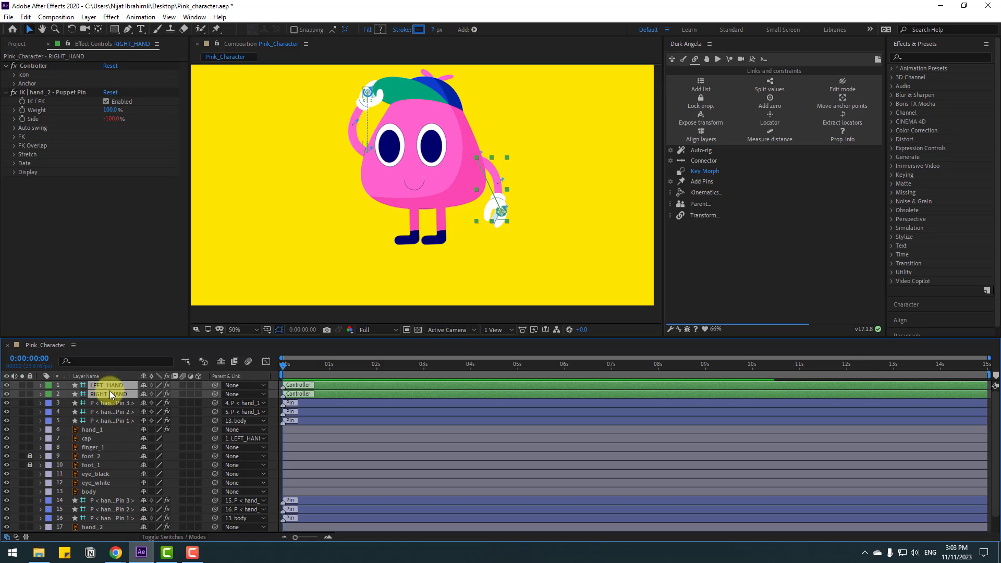
click(48, 389)
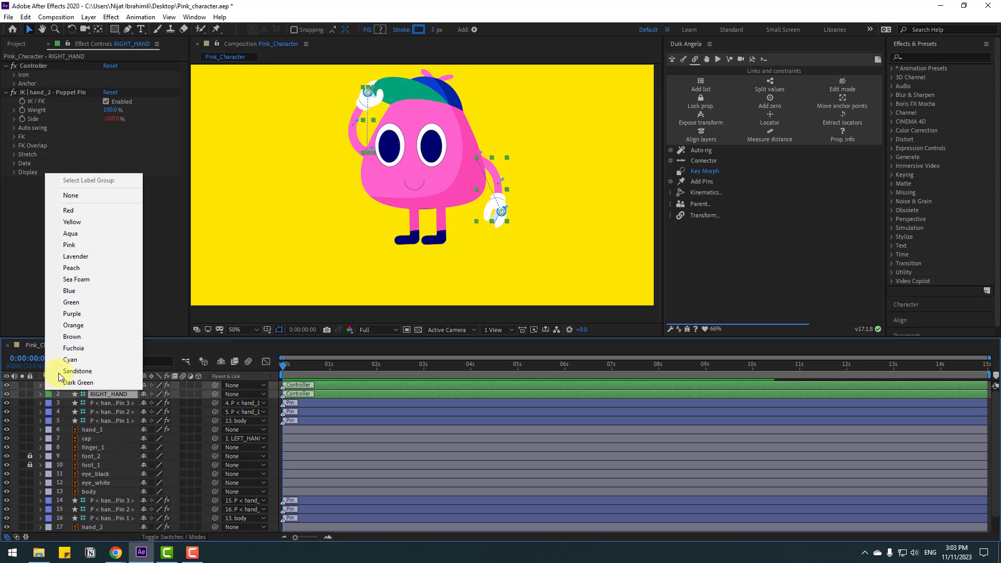
click(86, 212)
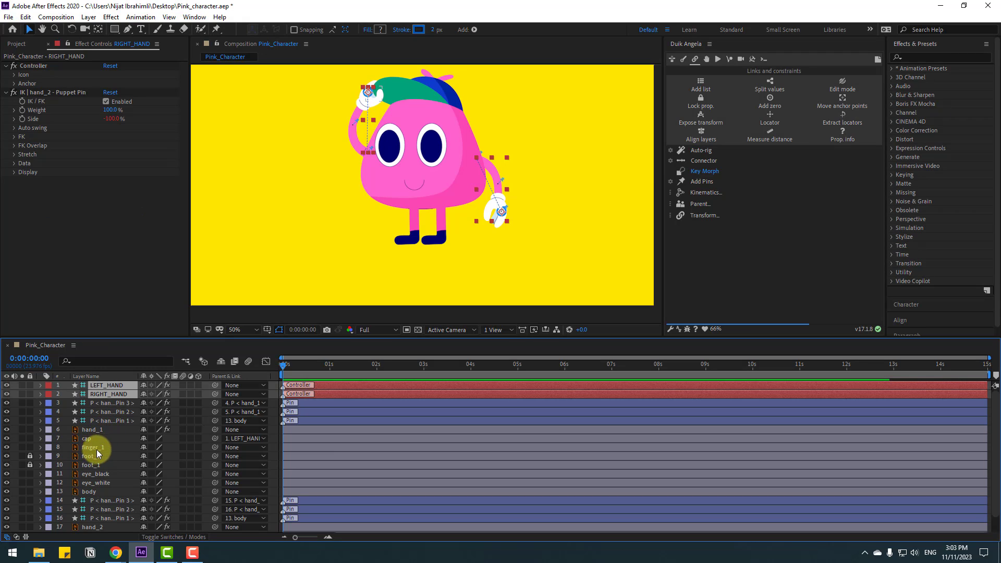
- Move the cap layer's anchor point to the edge of the cap held by the raised hand
click(87, 439)
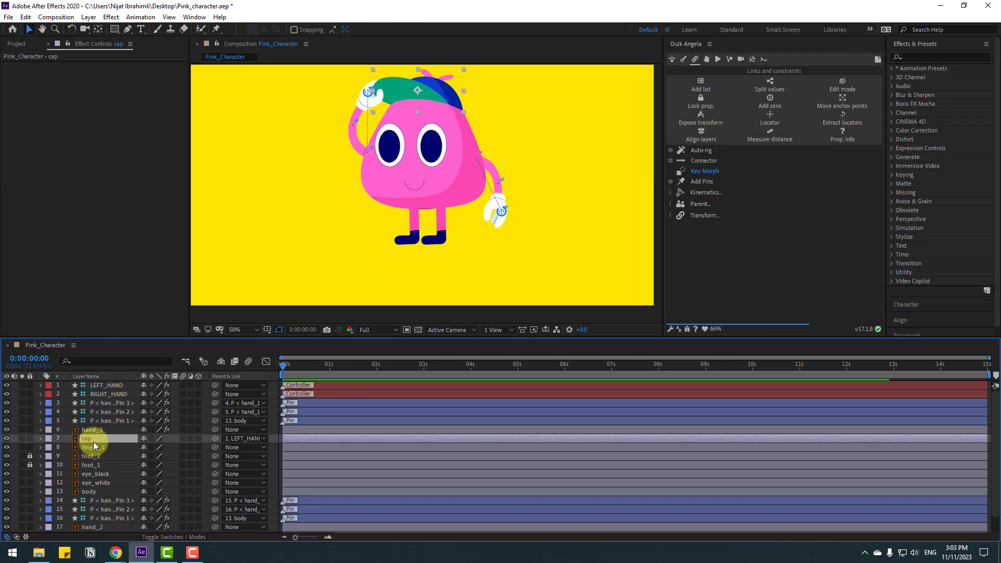
click(98, 29)
drag(416, 91, 367, 93)
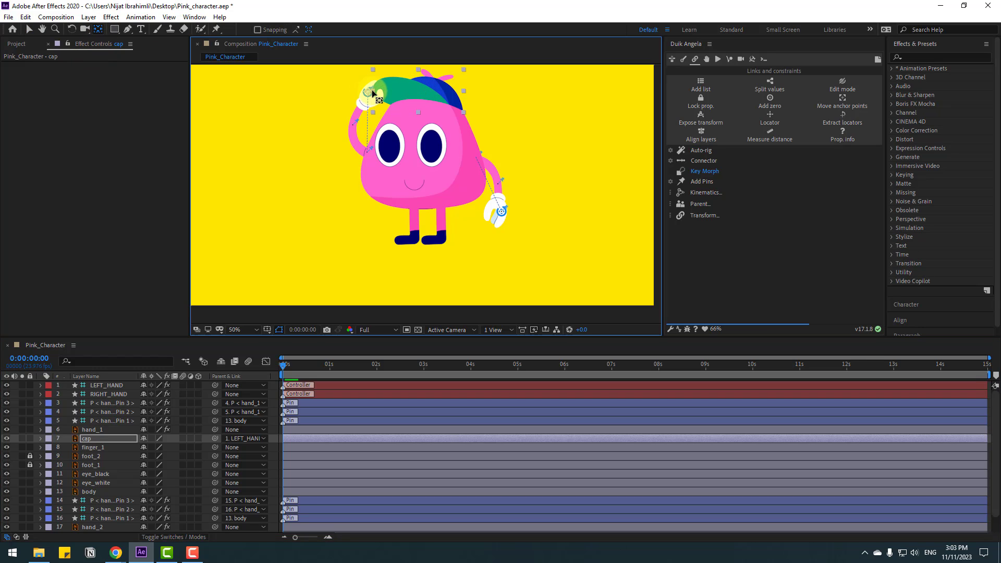
click(29, 30)
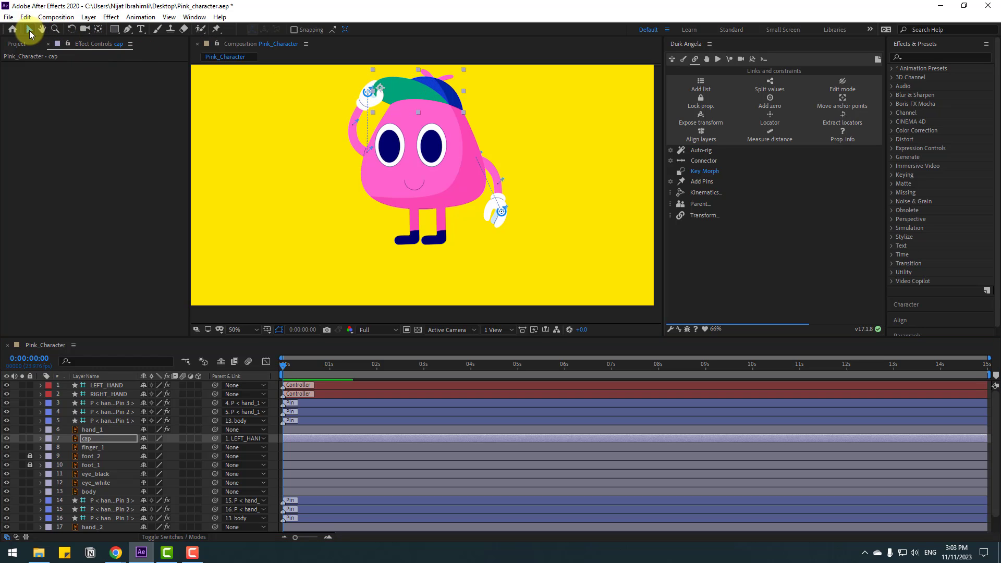
- Parent the finger_1 layer to the LEFT_HAND controller
click(95, 449)
drag(214, 448, 104, 386)
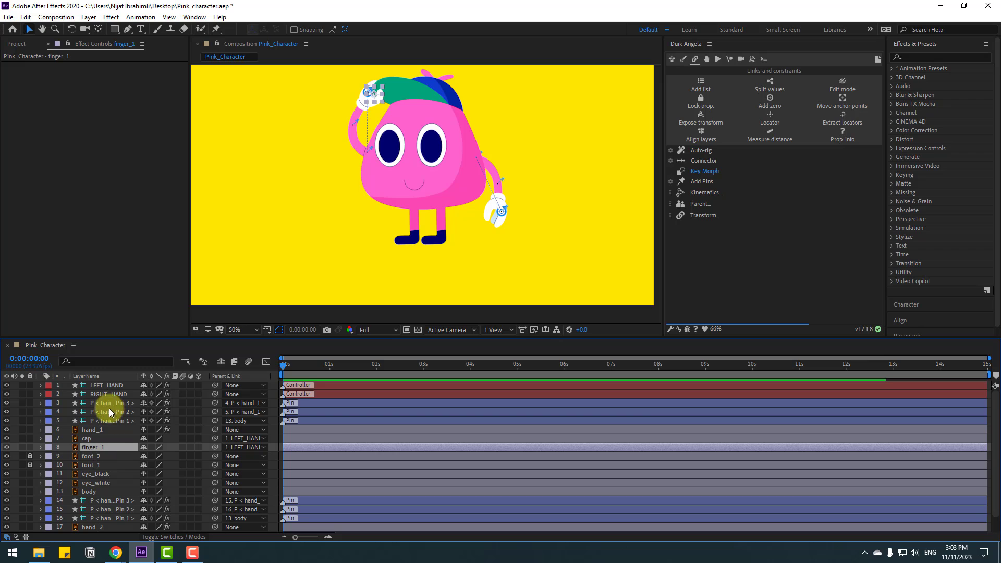
scroll(125, 511, down, 1)
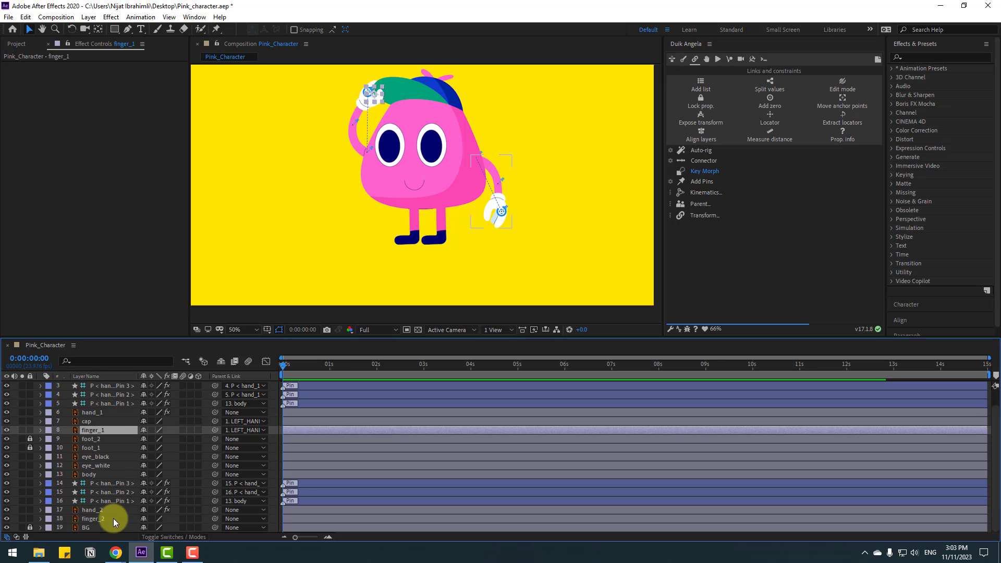
- Parent the finger_2 layer to the RIGHT_HAND controller
click(98, 520)
drag(215, 518, 103, 397)
click(78, 528)
scroll(521, 240, up, 4)
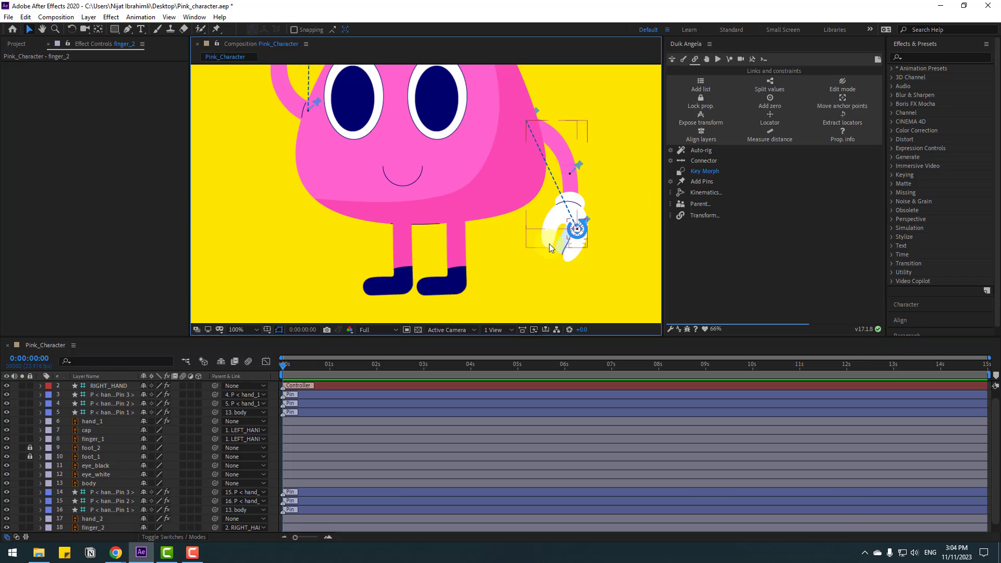
- Test the lowered arm by moving the RIGHT_HAND controller, and undo the move
click(442, 244)
drag(442, 244, 388, 238)
key(ctrl+z)
- Test the raised arm and its held cap by moving the LEFT_HAND controller, and undo the move
key(space)
drag(252, 68, 452, 195)
drag(412, 146, 457, 190)
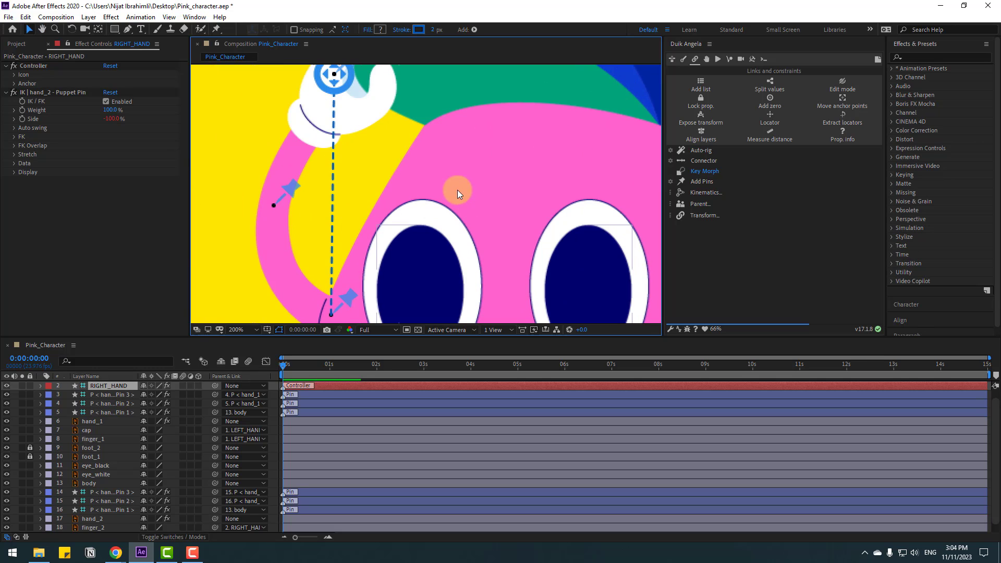
drag(458, 107, 492, 212)
drag(376, 189, 368, 155)
scroll(424, 205, down, 1)
key(ctrl+z)
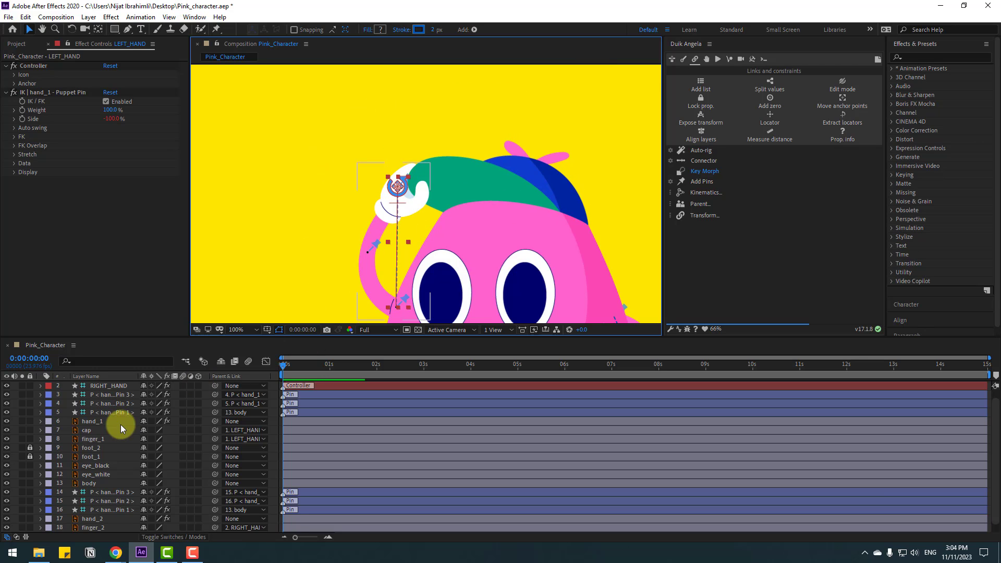
- Try rotating the LEFT_HAND controller and restore it, with the whole composition fitted in the viewer
scroll(112, 420, up, 2)
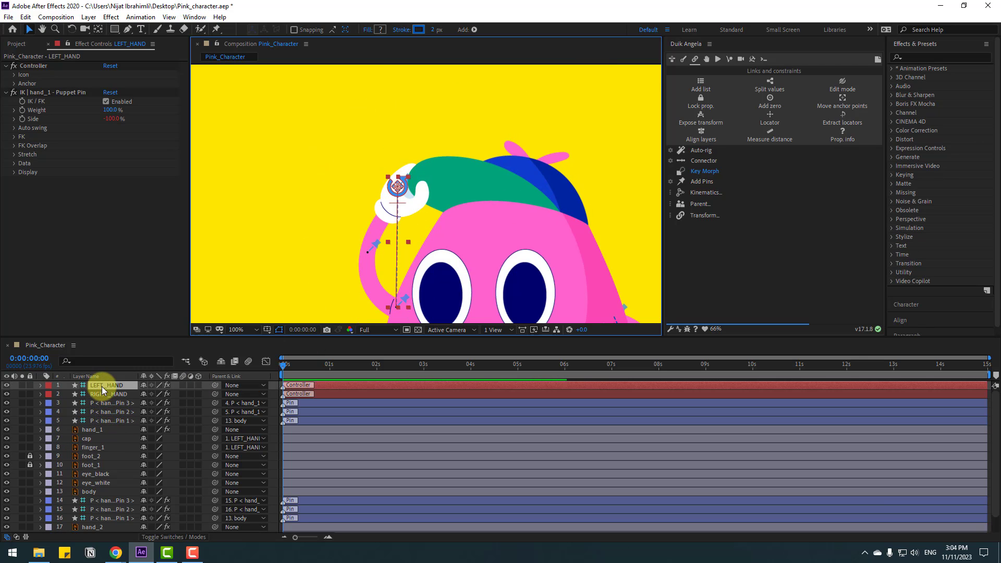
key(r)
mouse_move(157, 397)
mouse_down()
mouse_move(141, 397)
mouse_move(174, 390)
mouse_up()
click(242, 330)
click(242, 374)
key(r)
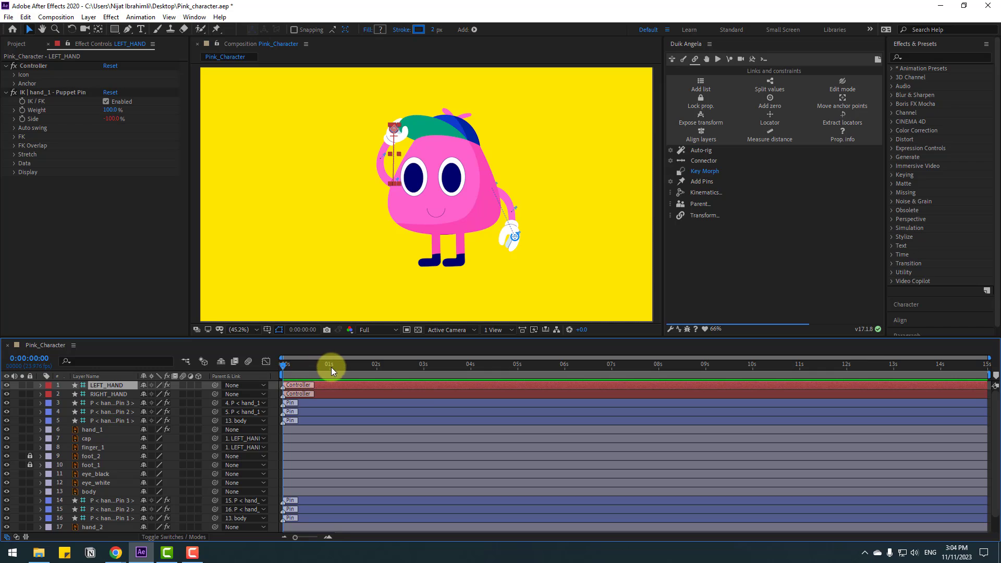
- Add position and rotation keyframes to the LEFT_HAND controller at 0:00:02:00
drag(366, 368, 377, 369)
key(p)
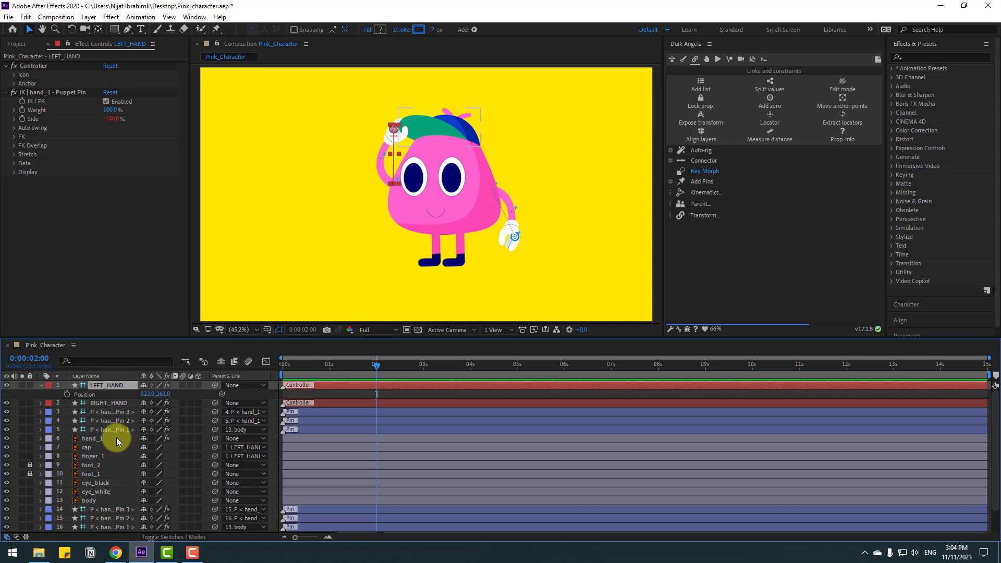
key(shift+r)
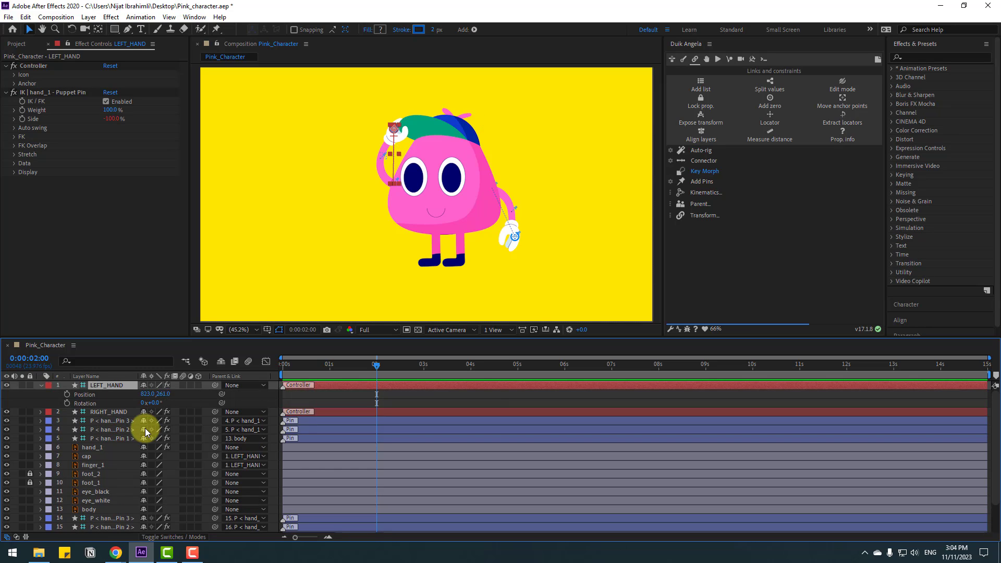
click(67, 395)
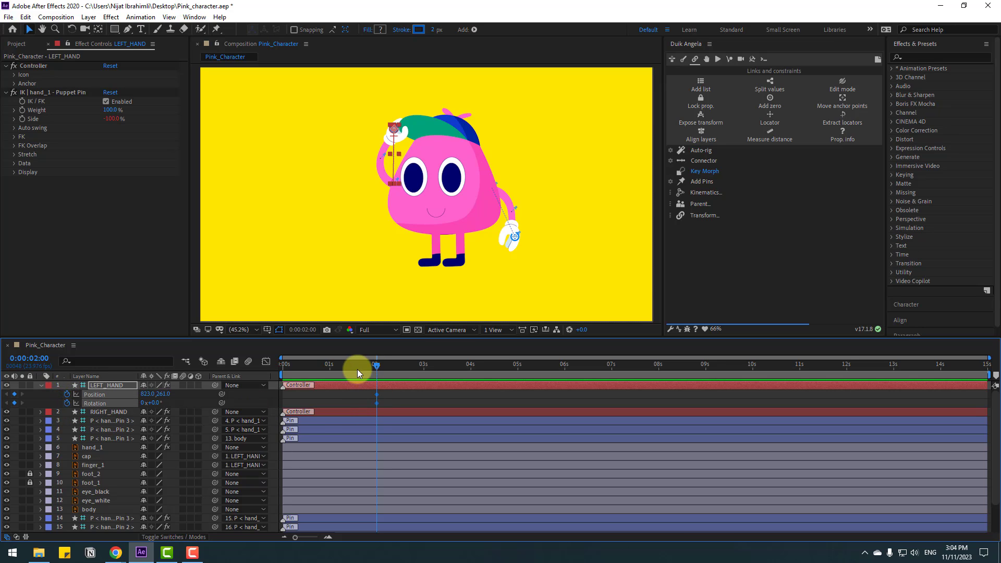
- At 0:00:00:00, pose LEFT_HAND out beside the body at about 588, 513 with a rotation of -104°
click(308, 399)
drag(395, 133, 358, 152)
drag(157, 404, 104, 408)
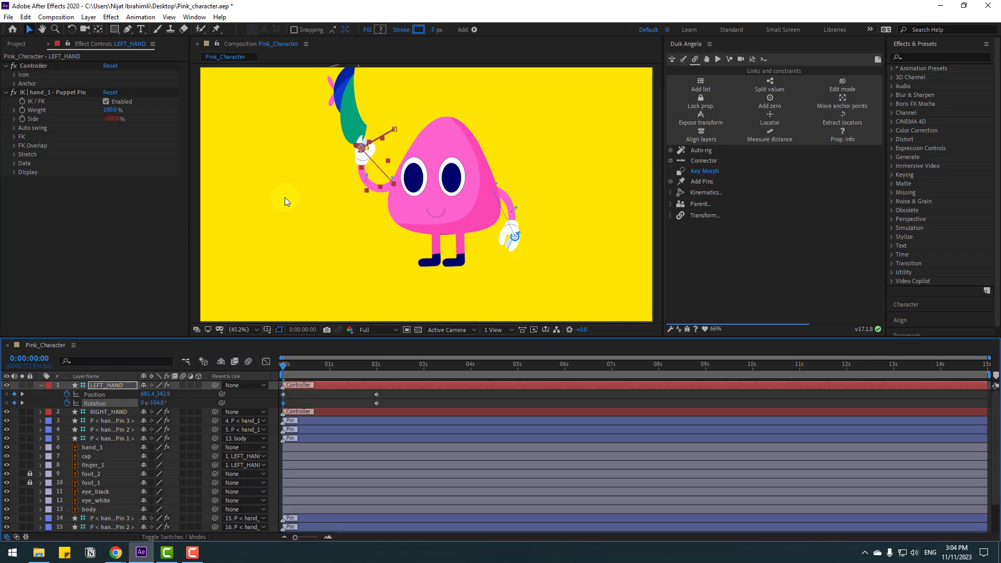
drag(363, 151, 340, 190)
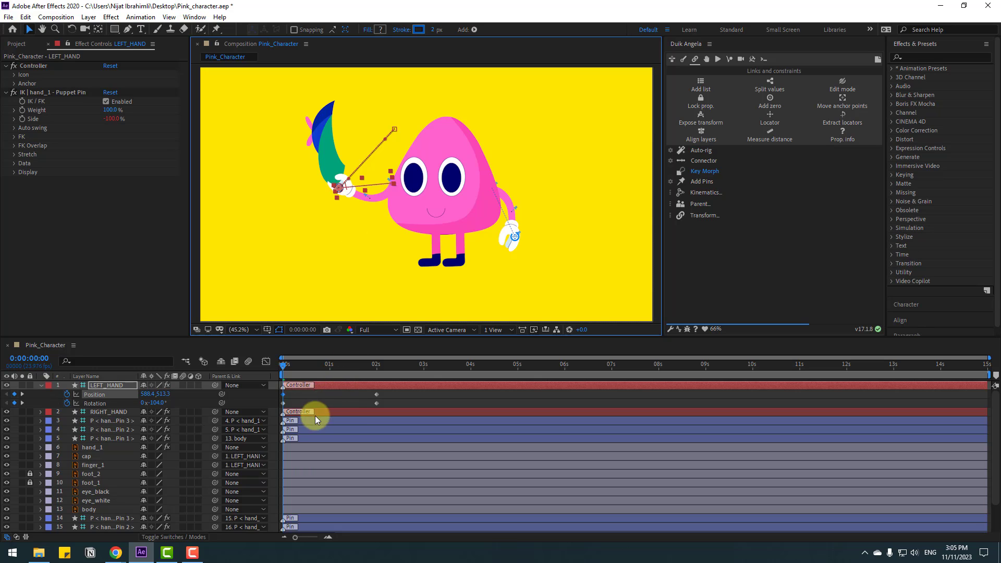
- Apply Easy Ease to all LEFT_HAND position and rotation keyframes and move the 2-second pair to just past 1 second
drag(388, 398, 280, 408)
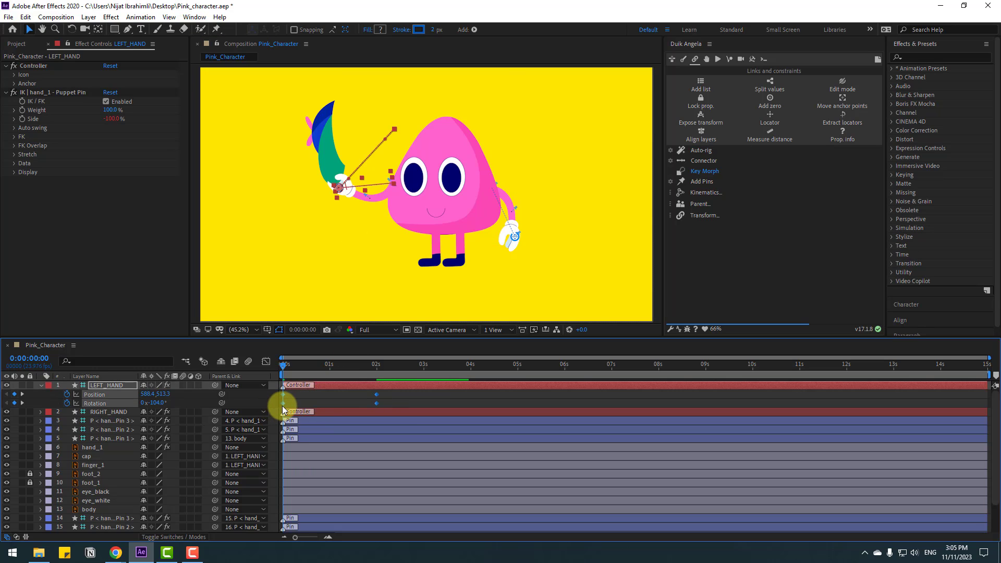
right_click(283, 405)
mouse_move(365, 534)
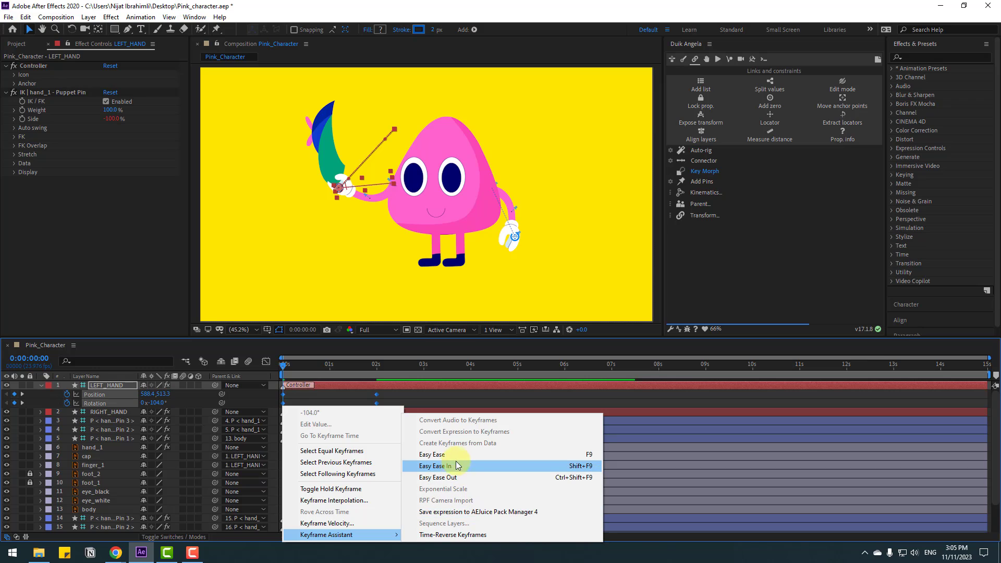
click(554, 454)
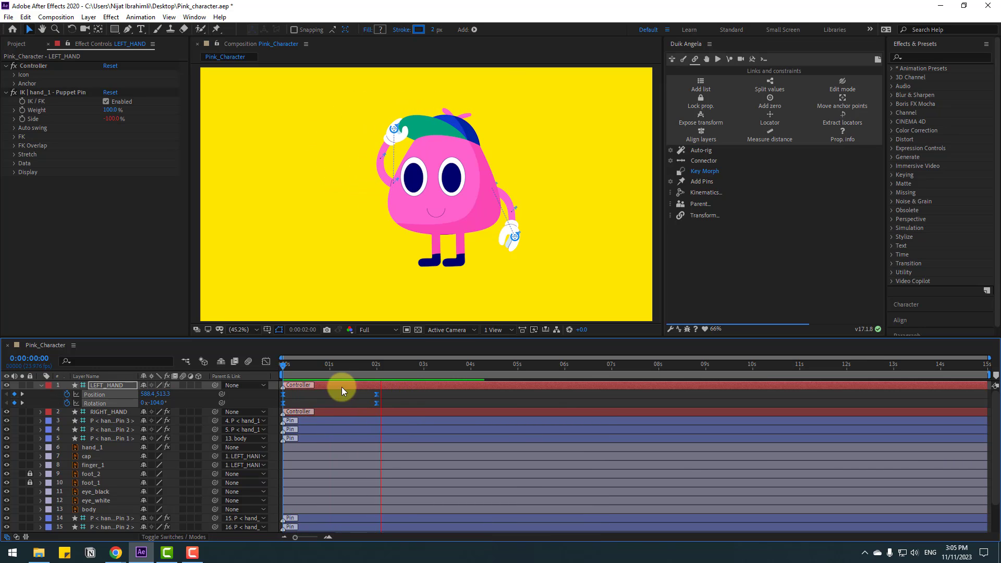
drag(373, 406, 335, 405)
key(space)
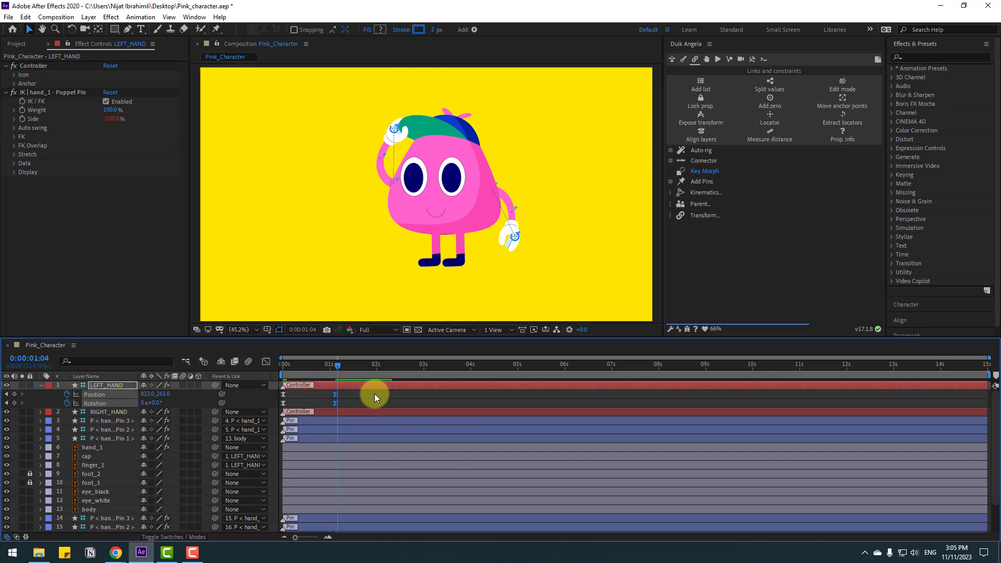
- Add an in-between LEFT_HAND position keyframe at 0:00:00:12 with the hand at about 686, 336, and preview the motion
mouse_move(311, 364)
mouse_down()
mouse_move(277, 368)
mouse_move(311, 368)
mouse_up()
drag(163, 393, 126, 395)
key(space)
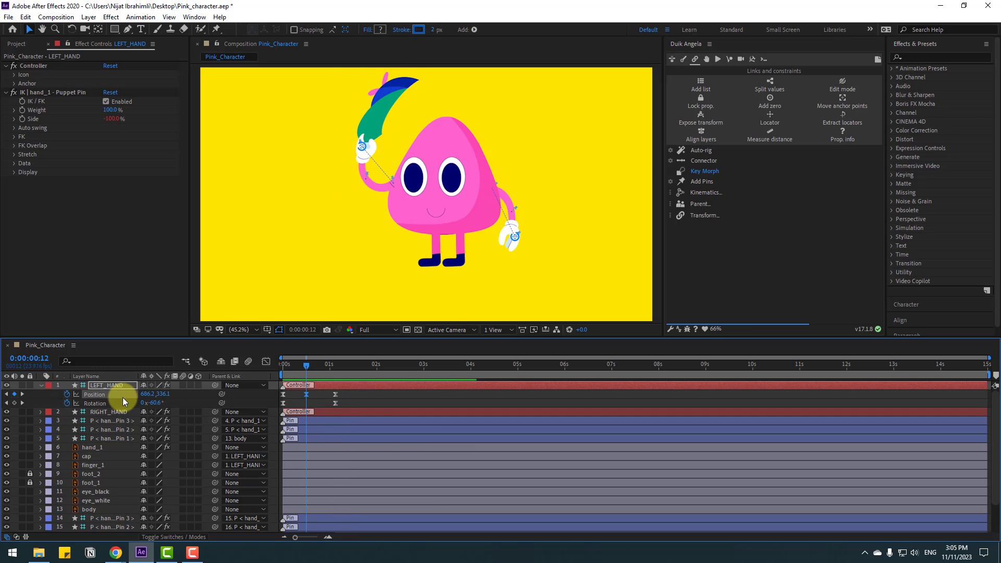
- In the speed graph, lengthen the ease handles of LEFT_HAND's first and last position keyframes, the last to about 62% influence, and preview
click(267, 361)
click(310, 371)
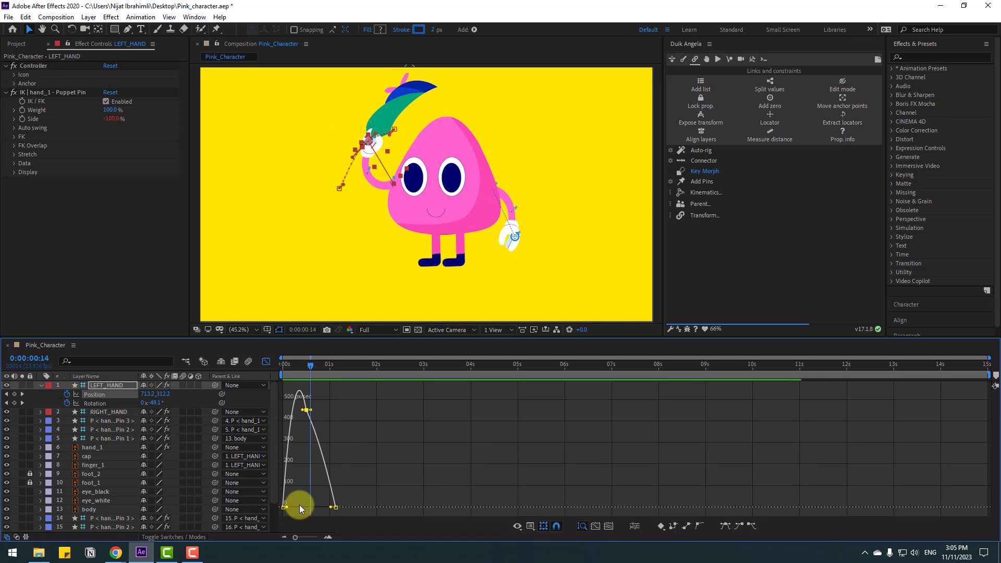
click(284, 506)
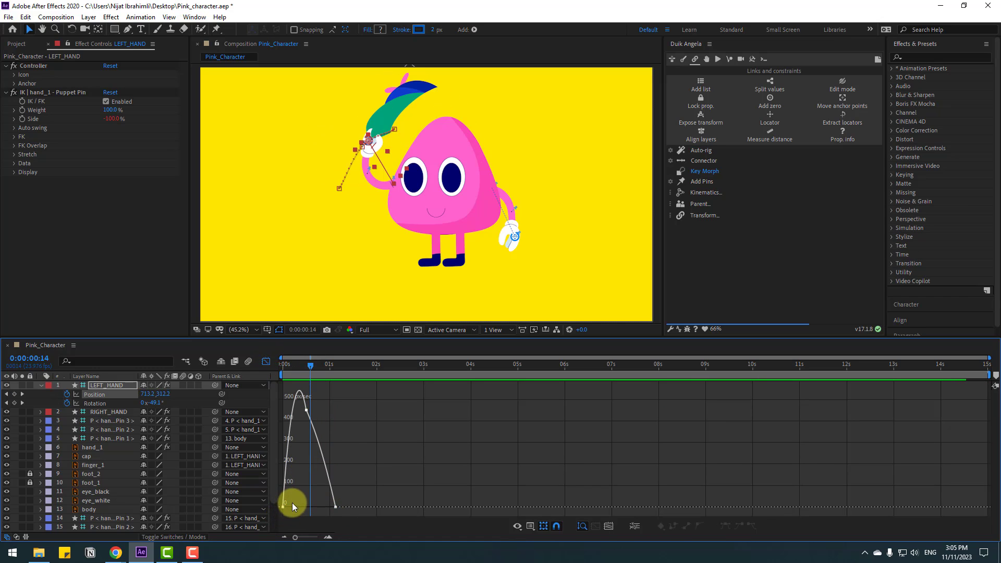
drag(291, 507, 327, 507)
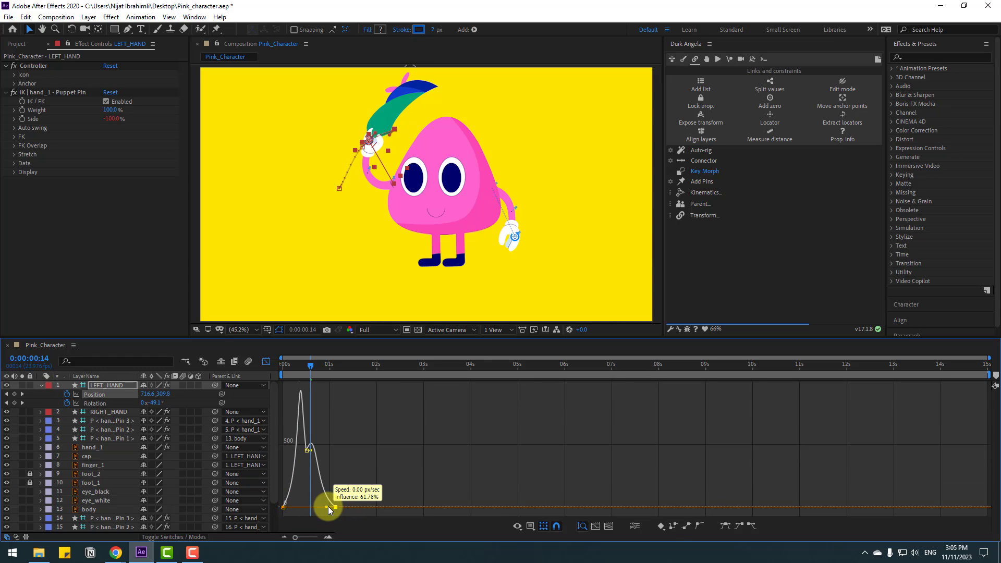
key(space)
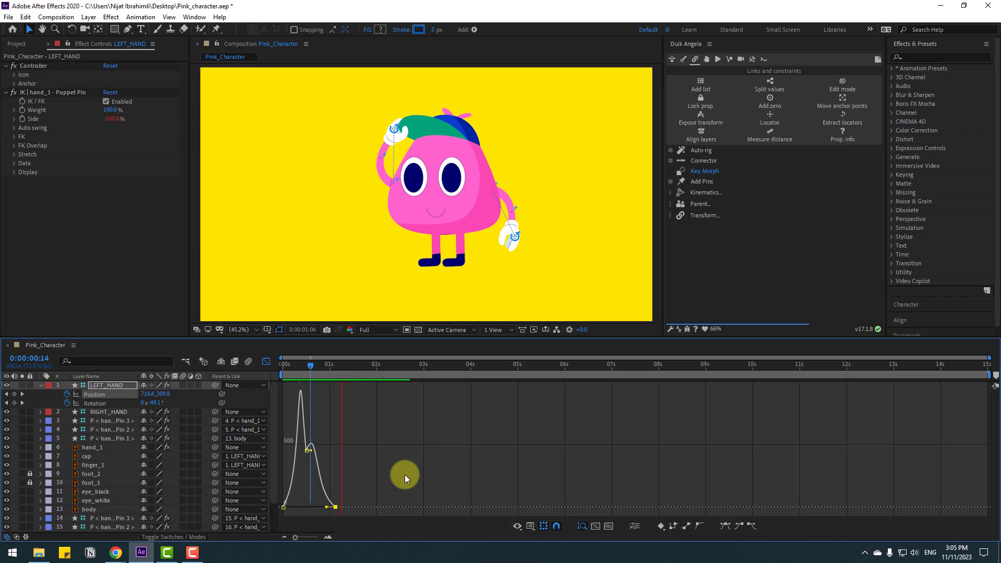
click(266, 361)
- Add a LEFT_HAND position keyframe at 0:00:01:12 that holds the hand at the cap
key(space)
drag(339, 364, 353, 364)
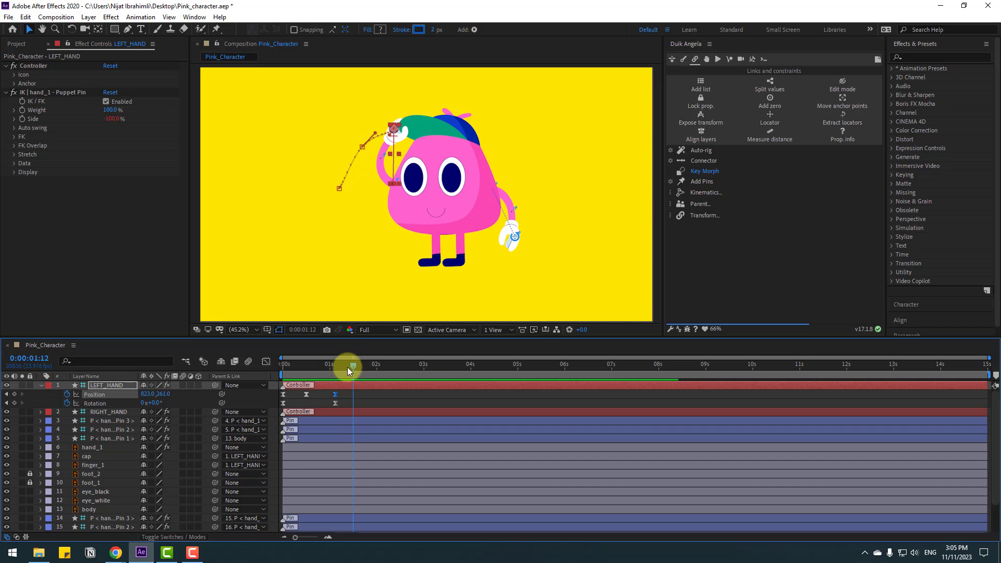
click(14, 394)
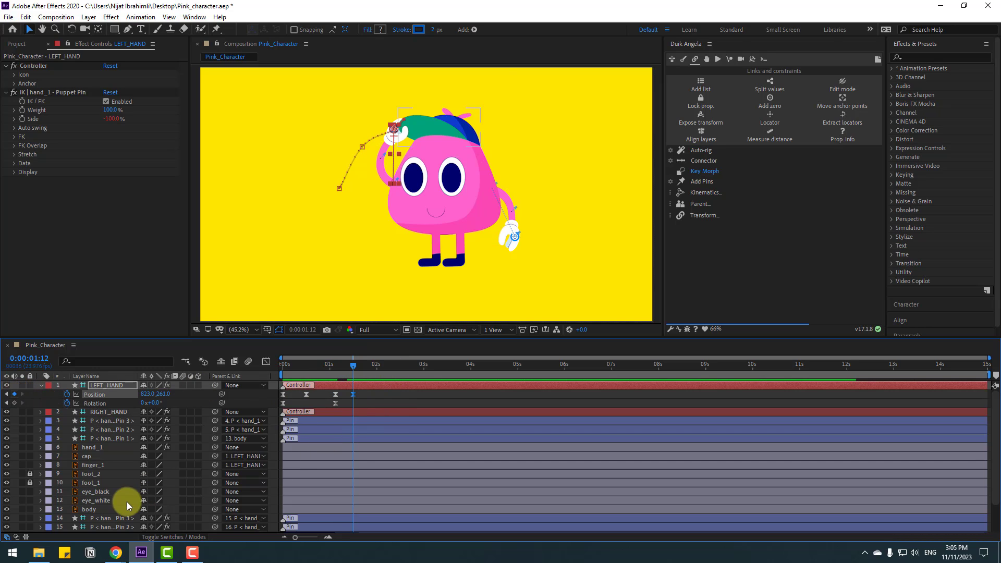
- Split the cap layer at 0:00:01:12 and set the parent of its second part to None
click(88, 458)
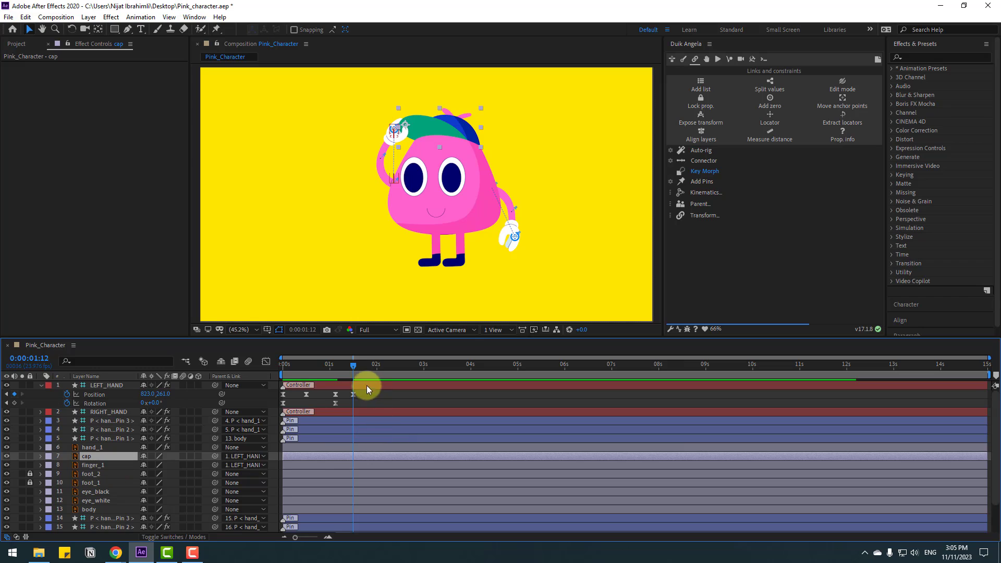
click(25, 17)
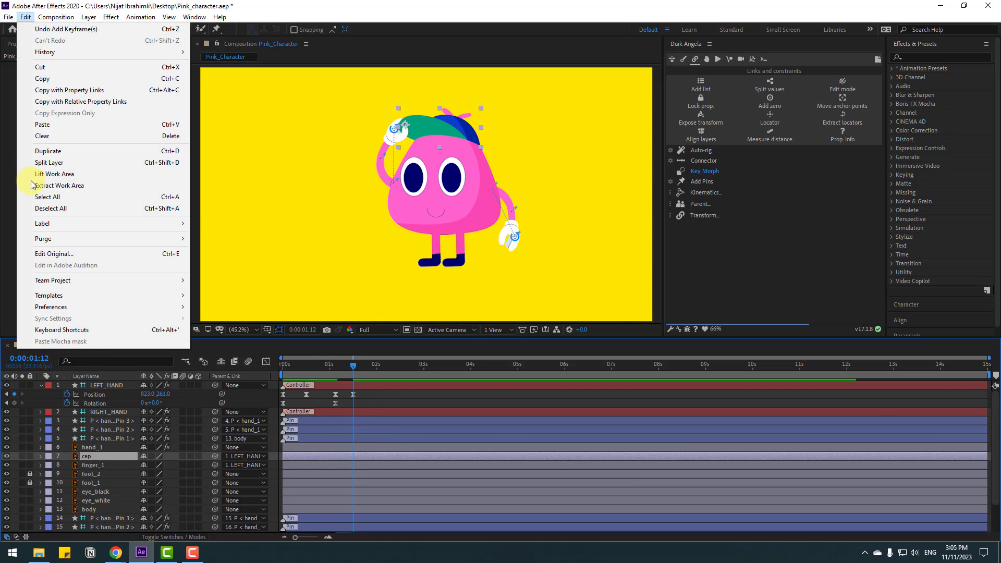
click(158, 163)
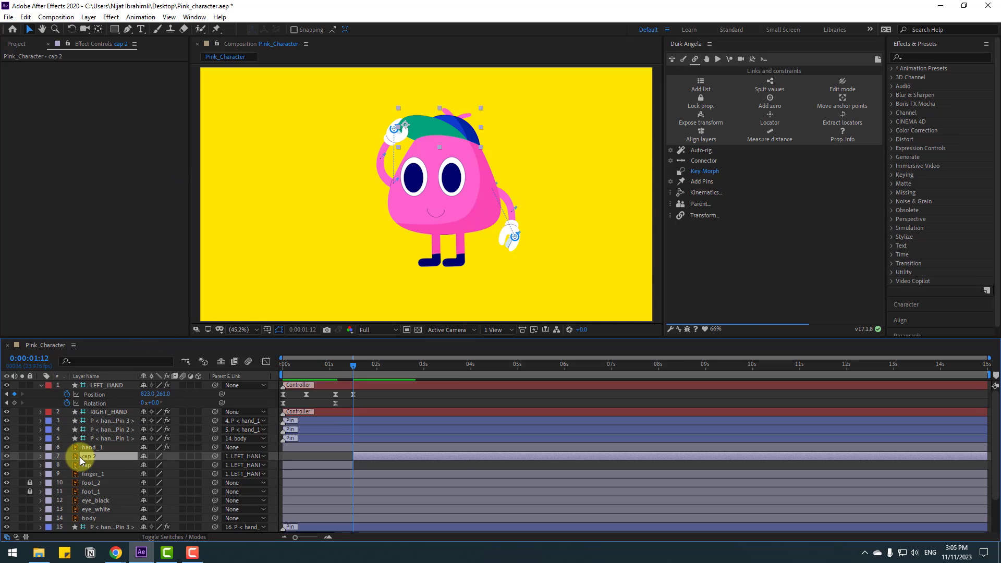
click(233, 456)
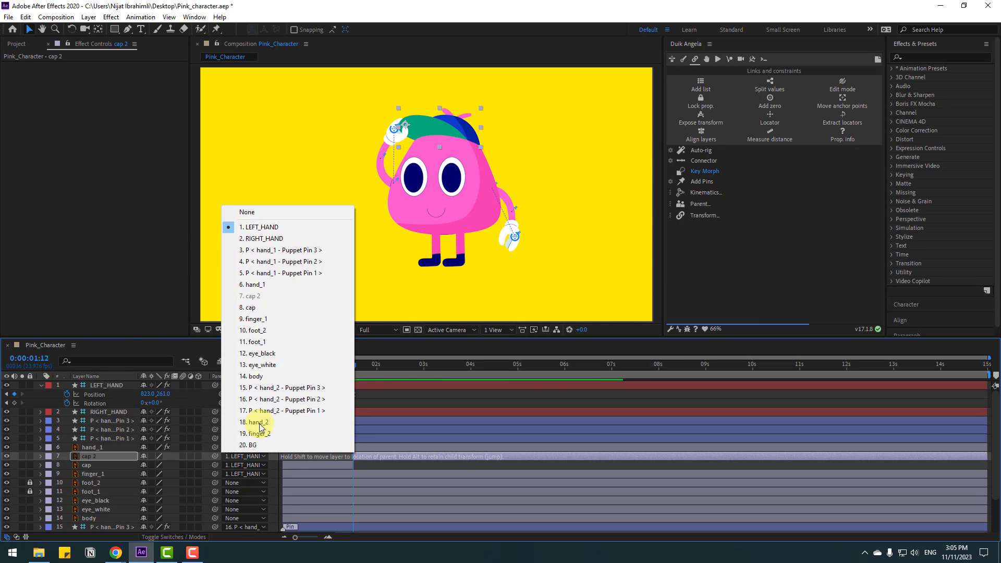
click(243, 211)
click(358, 453)
- At 0:00:02:06, move LEFT_HAND away from the cap to about 608, 434 and preview the animation
click(353, 394)
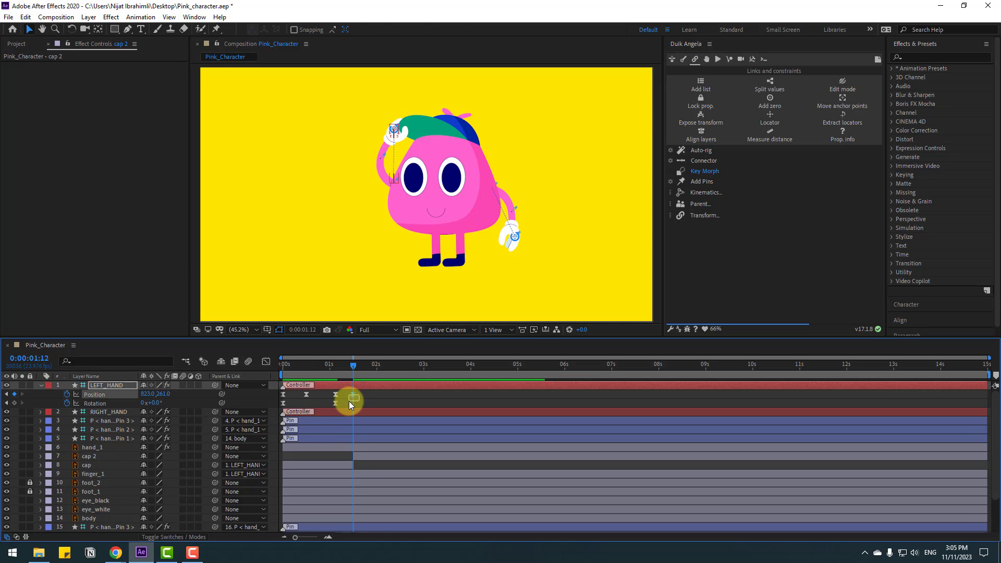
drag(362, 365, 385, 365)
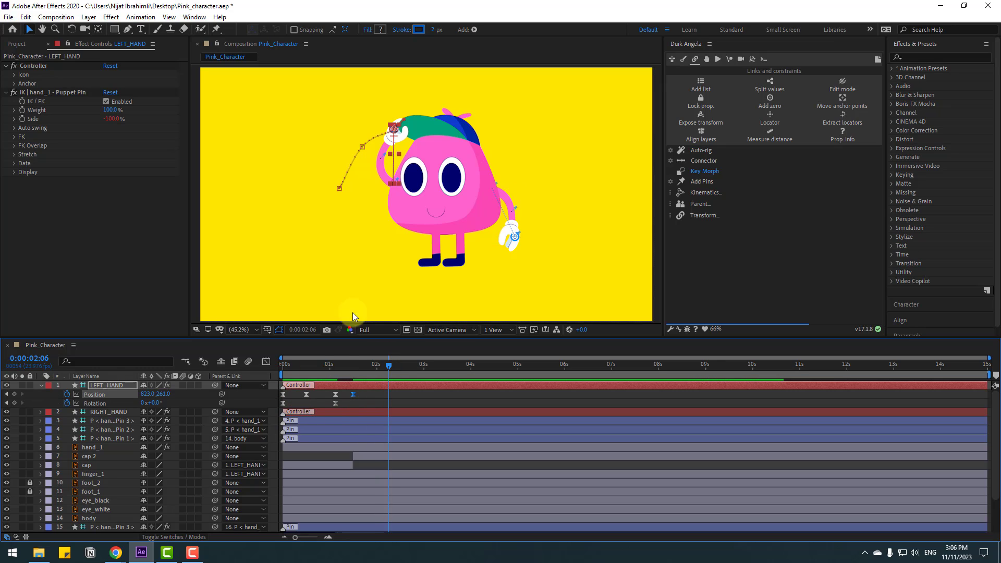
drag(392, 130, 342, 173)
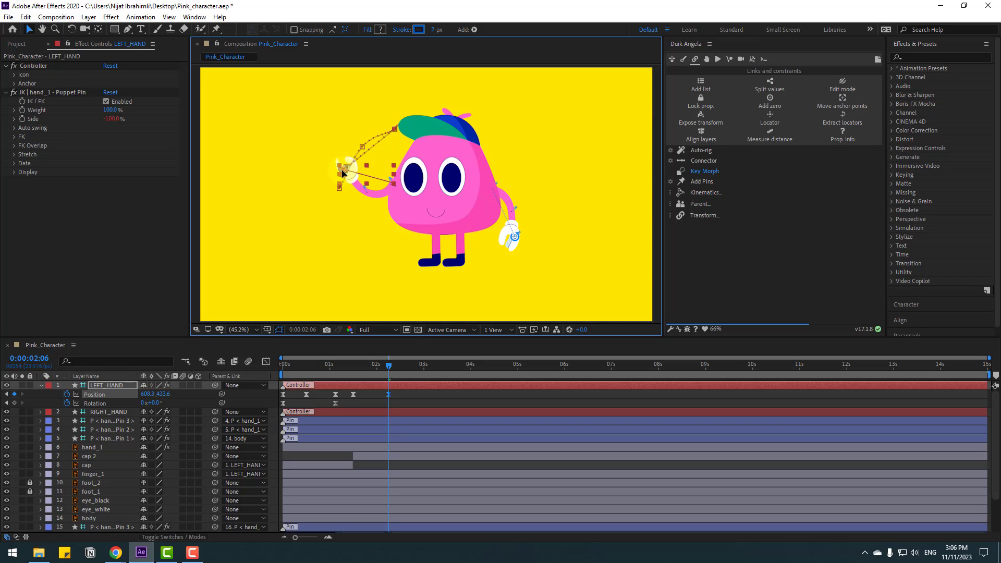
key(space)
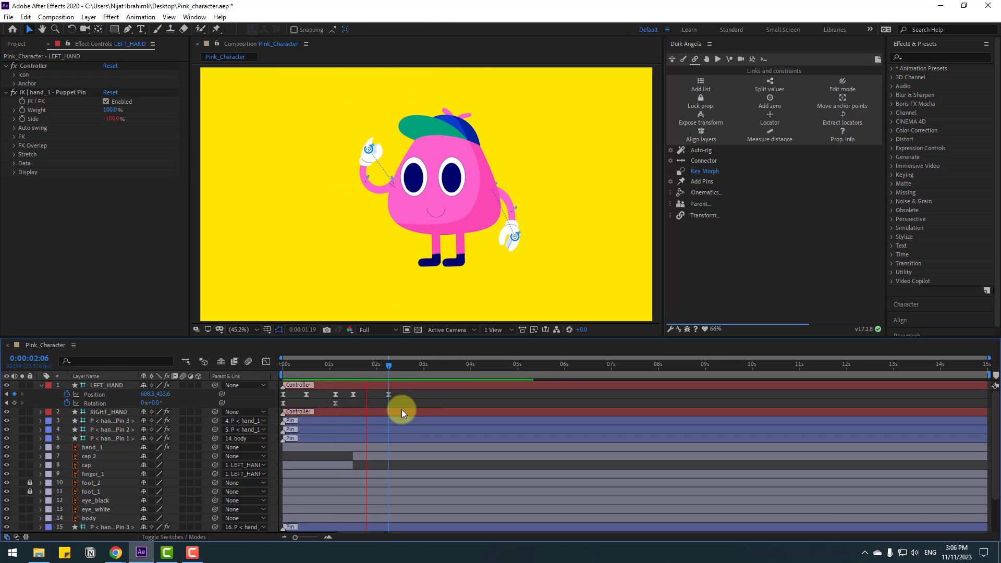
- Set the spatial interpolation of the two LEFT_HAND position keyframes holding the hand at the cap to Linear, and preview
drag(349, 365, 333, 365)
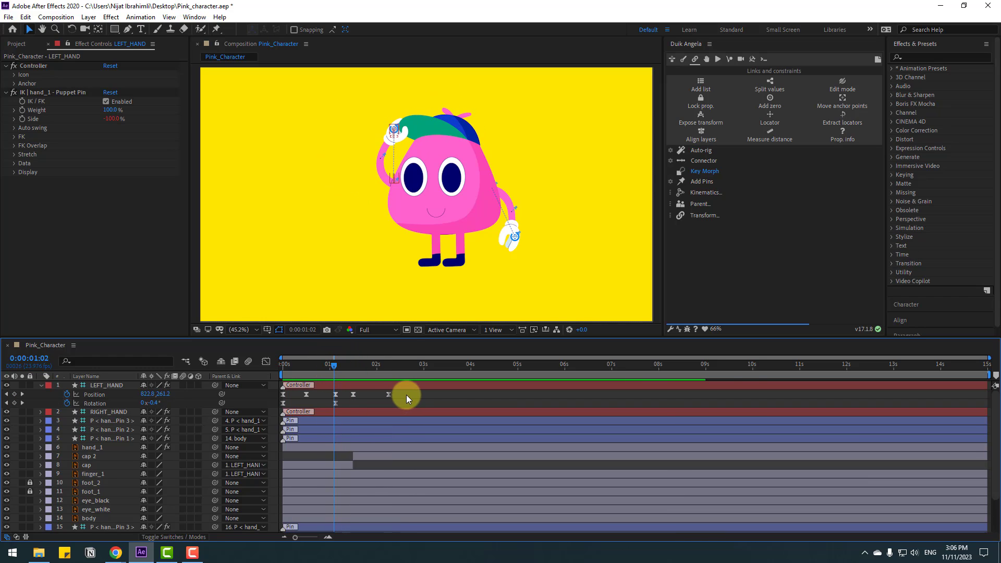
drag(367, 394, 340, 369)
click(342, 367)
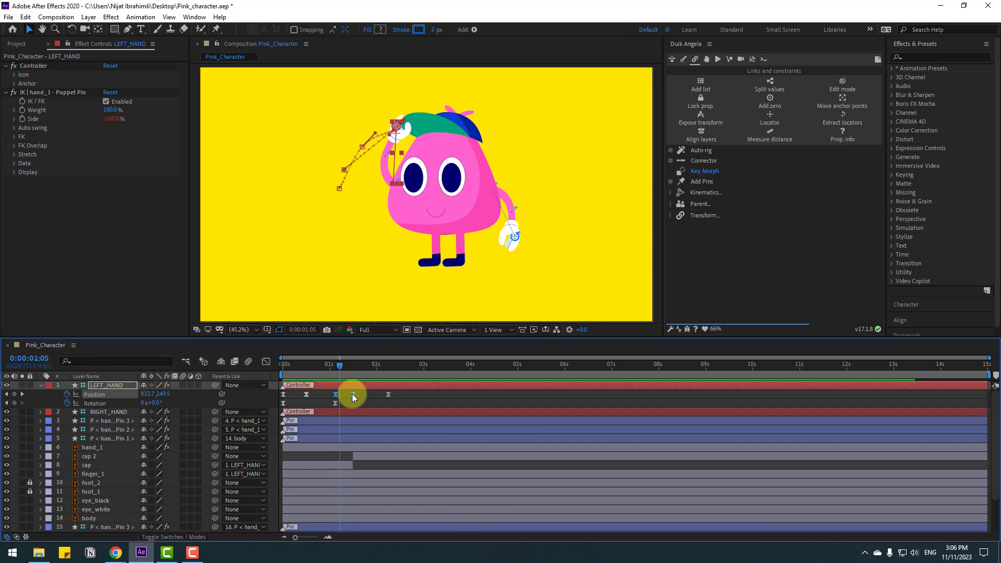
right_click(353, 395)
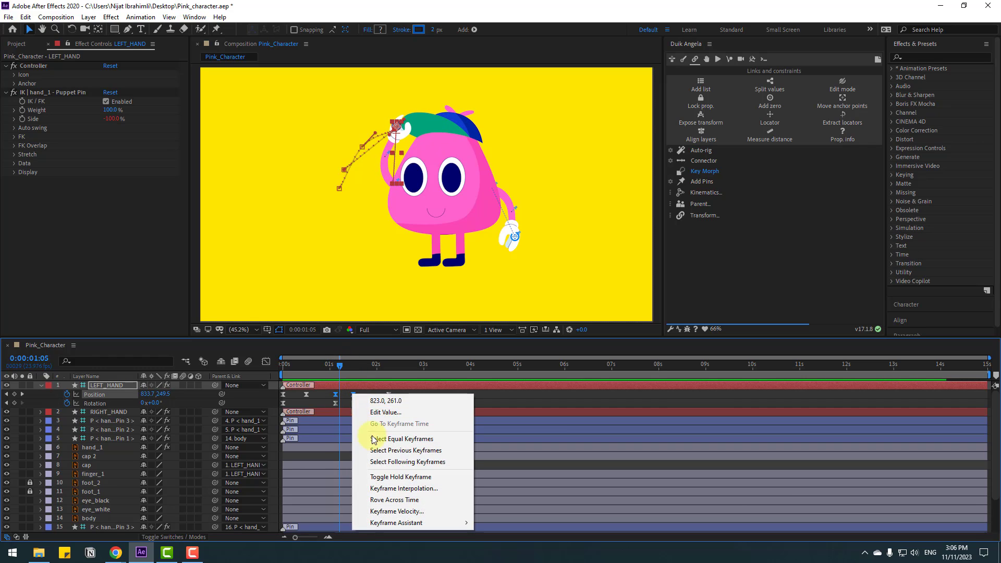
click(411, 490)
click(511, 258)
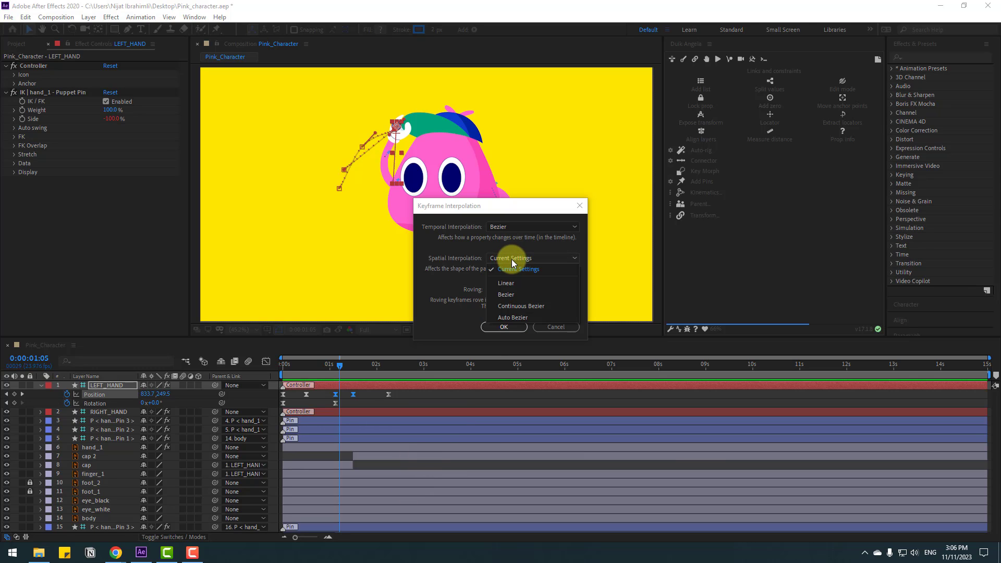
click(515, 283)
click(498, 326)
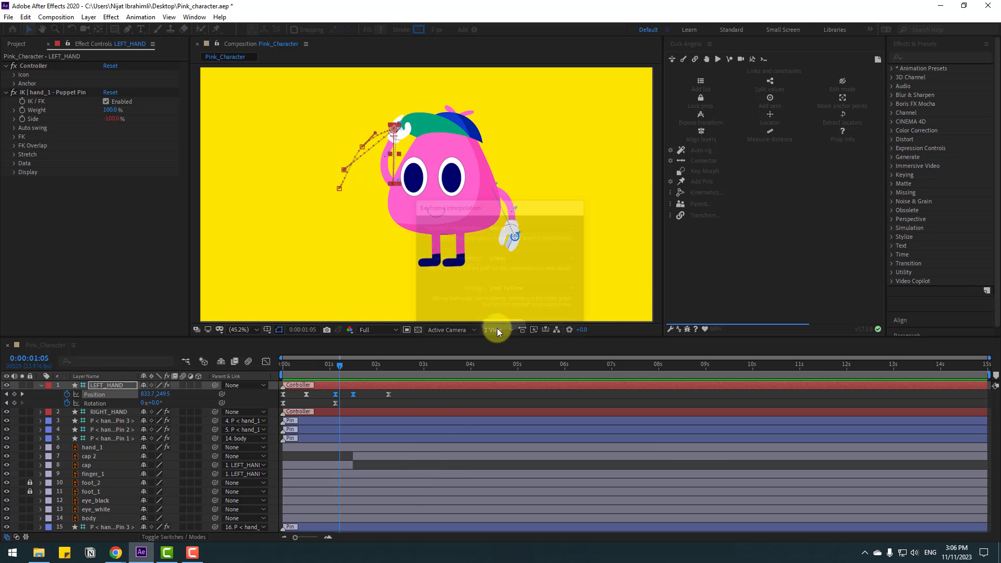
drag(333, 360, 352, 367)
key(space)
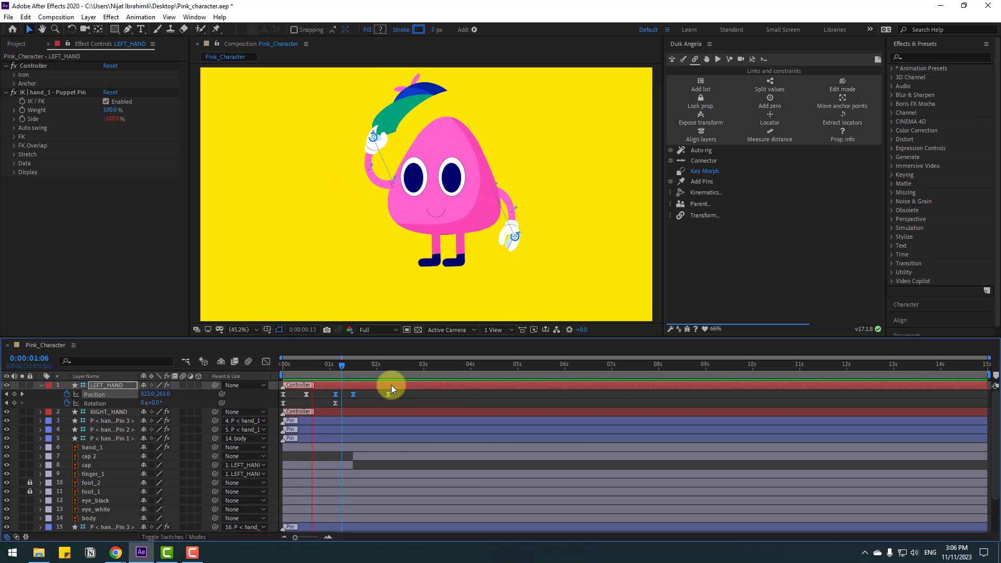
- Parent the eye_white and eye_black layers to the body layer
click(334, 365)
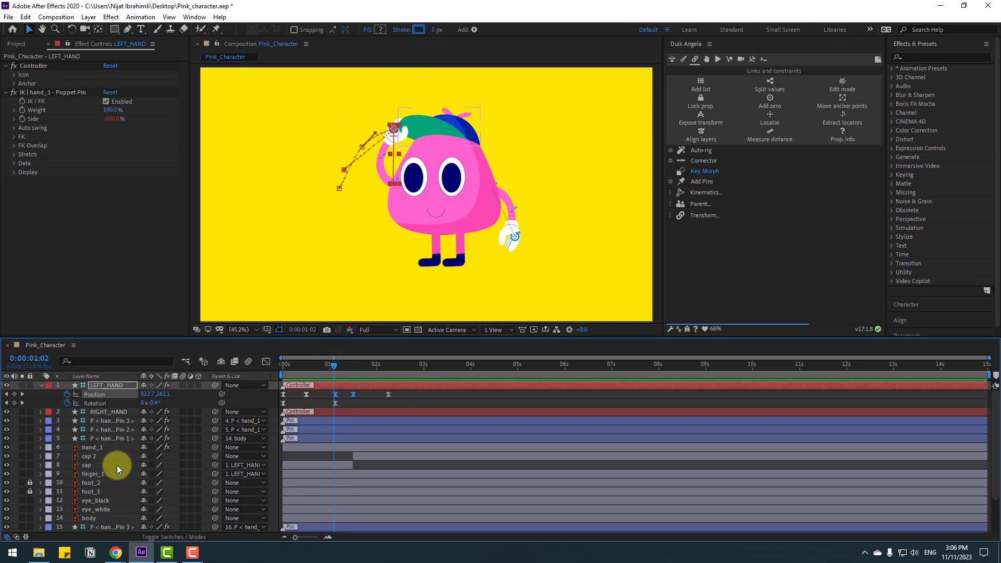
scroll(117, 476, down, 3)
click(102, 466)
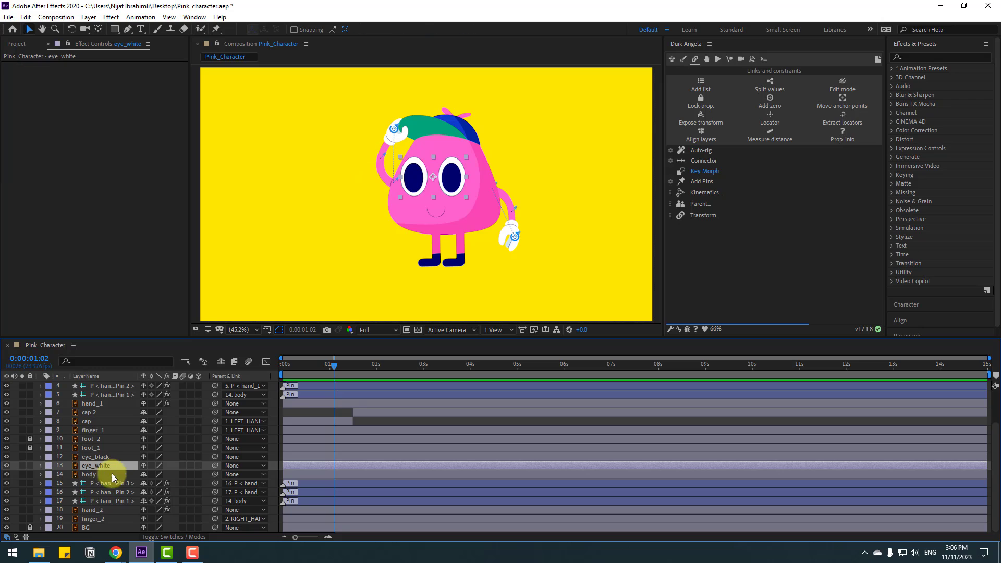
drag(215, 465, 97, 475)
click(101, 456)
drag(214, 458, 87, 478)
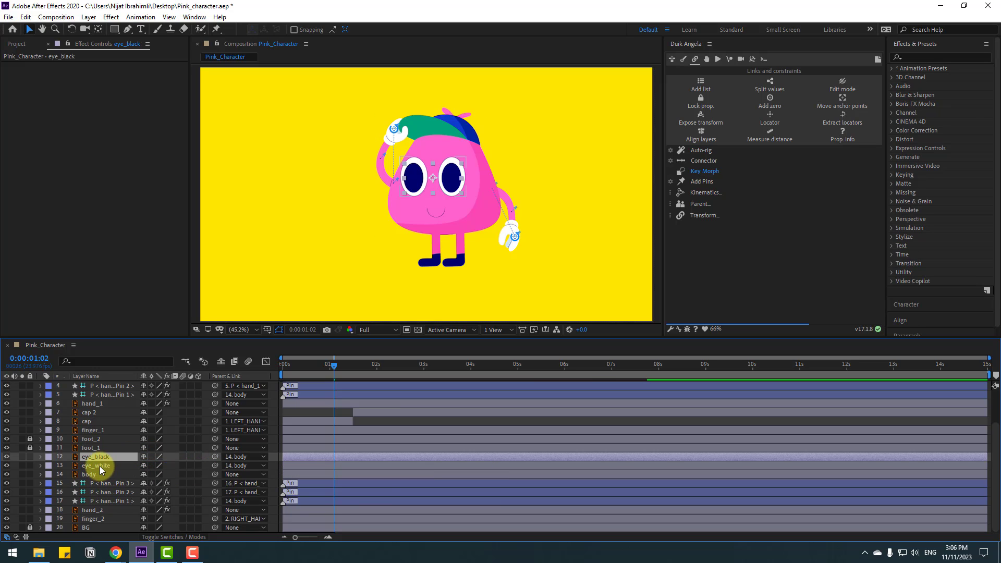
- Duplicate the eye_white layer and place eye_black directly beneath the copy in the layer order
click(101, 467)
key(ctrl+d)
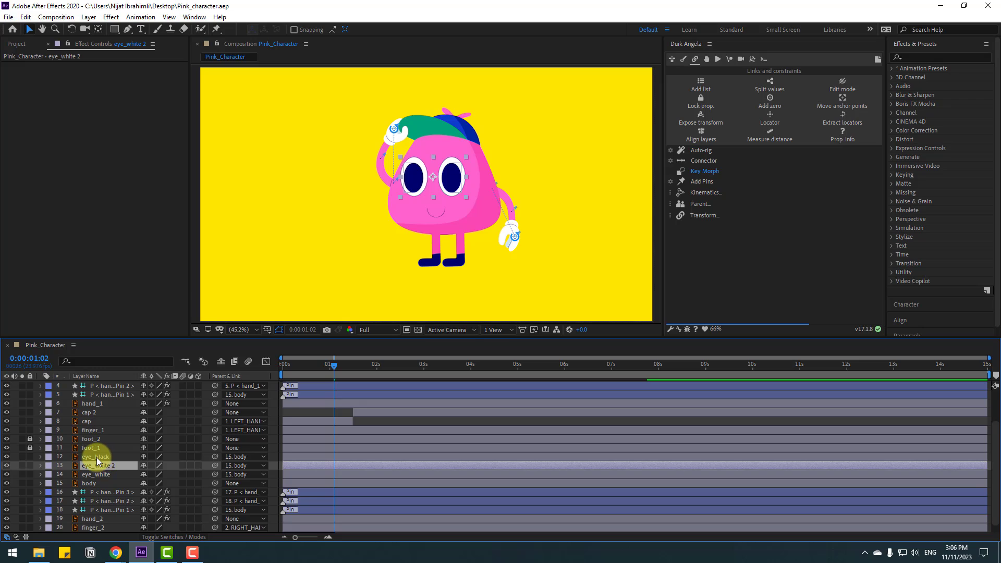
click(96, 457)
drag(105, 454, 112, 469)
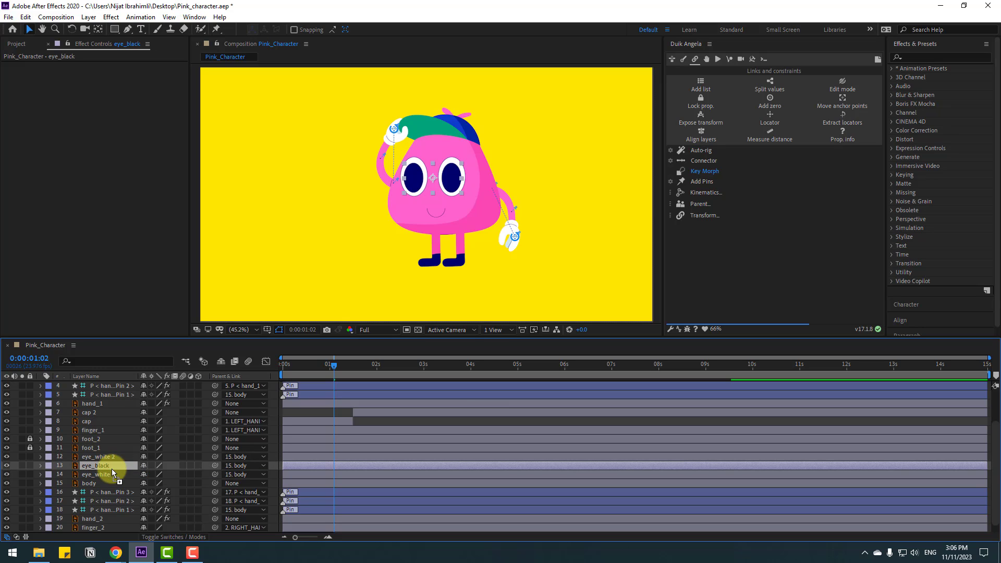
- Set the track matte of eye_black to Alpha Matte "eye_white 2"
click(167, 536)
click(198, 466)
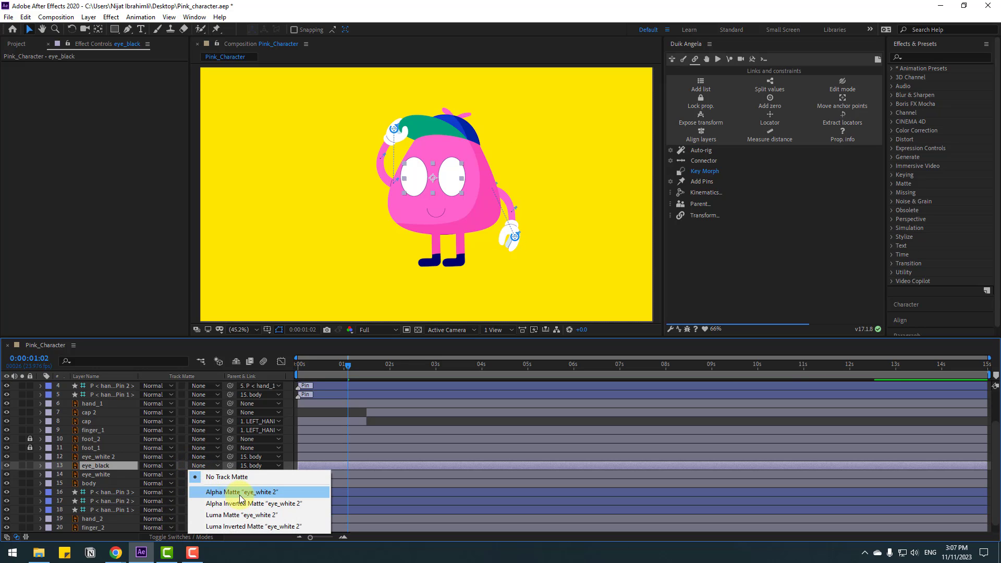
click(261, 493)
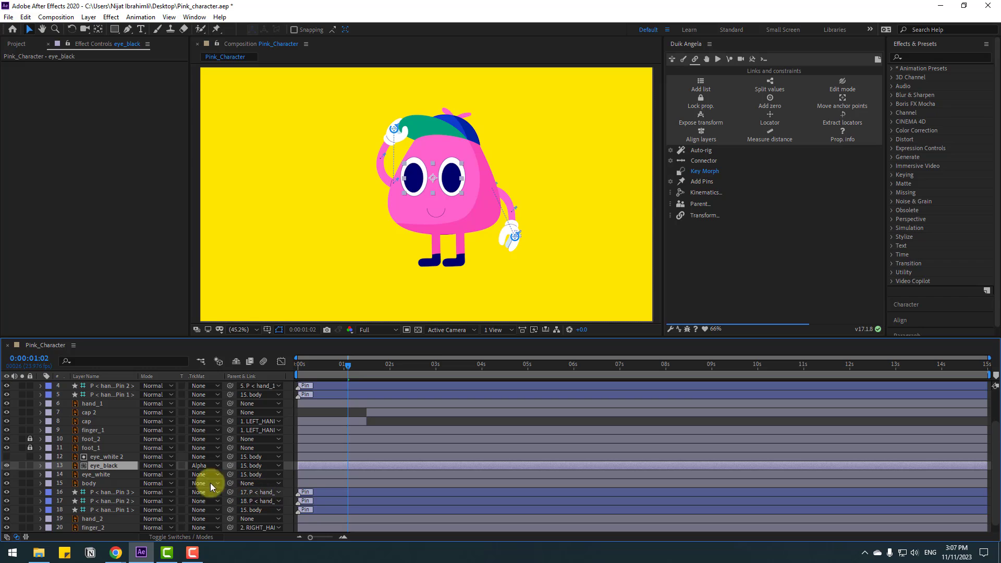
- Parent the eye_white 2 matte layer to the eye_white layer
scroll(434, 199, up, 3)
drag(402, 197, 468, 235)
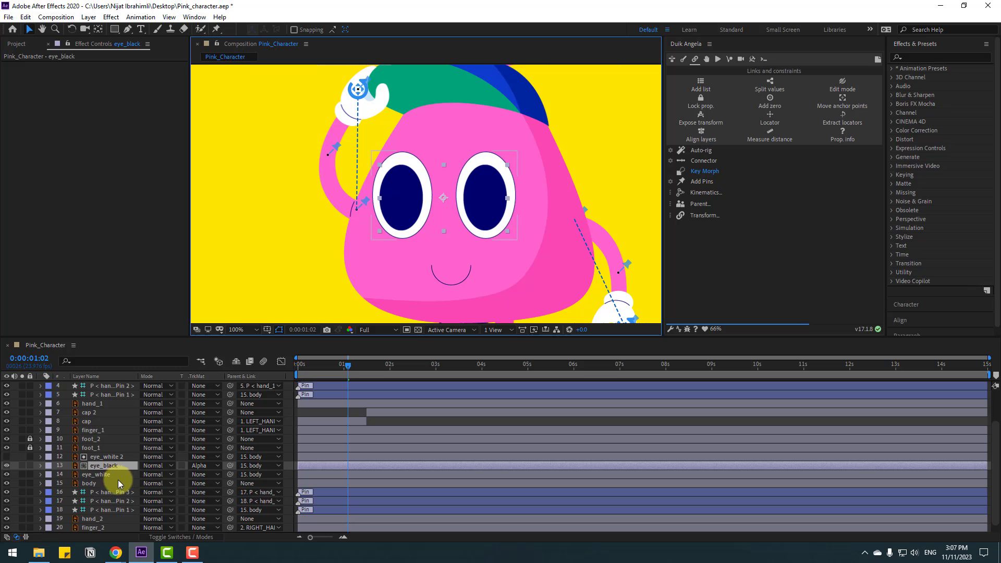
click(102, 456)
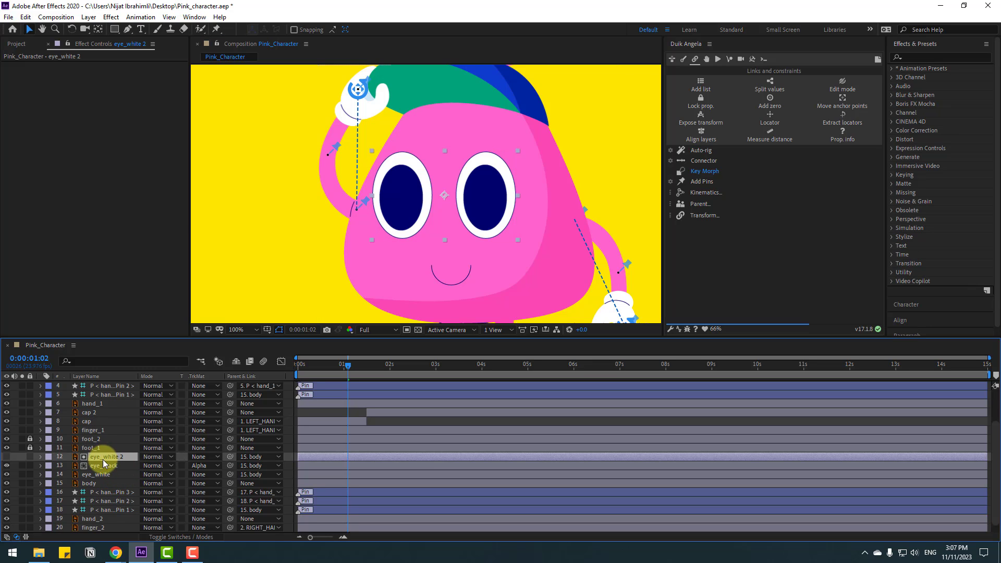
drag(231, 458, 105, 474)
- Add a Scale keyframe to the eye_white layer at 0:00:01:02
click(112, 476)
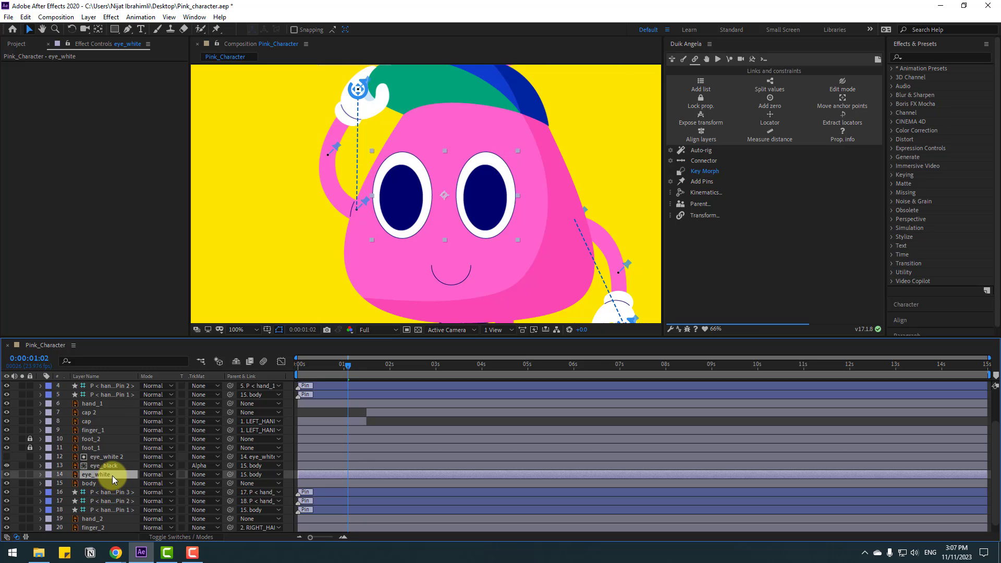
key(s)
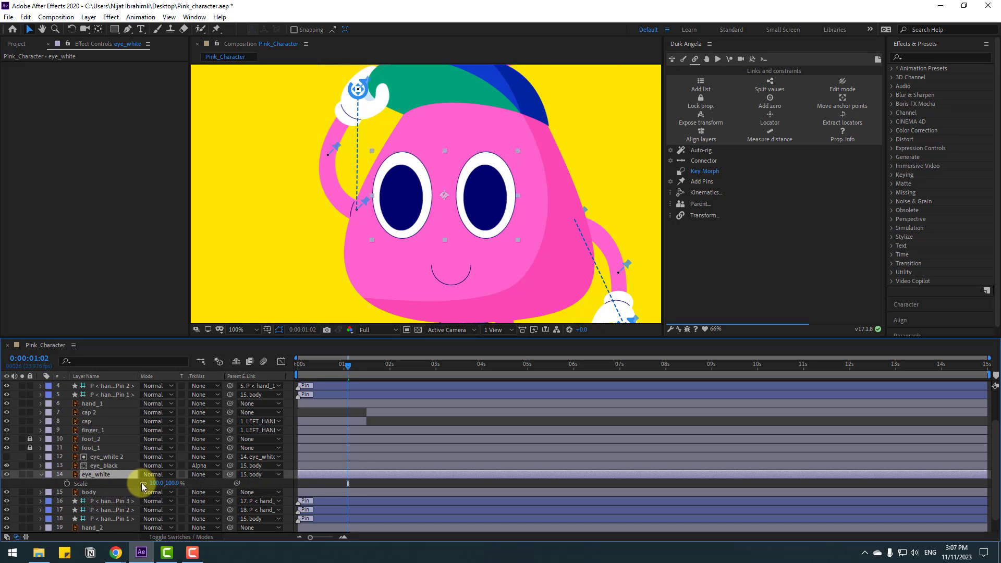
click(100, 475)
click(67, 483)
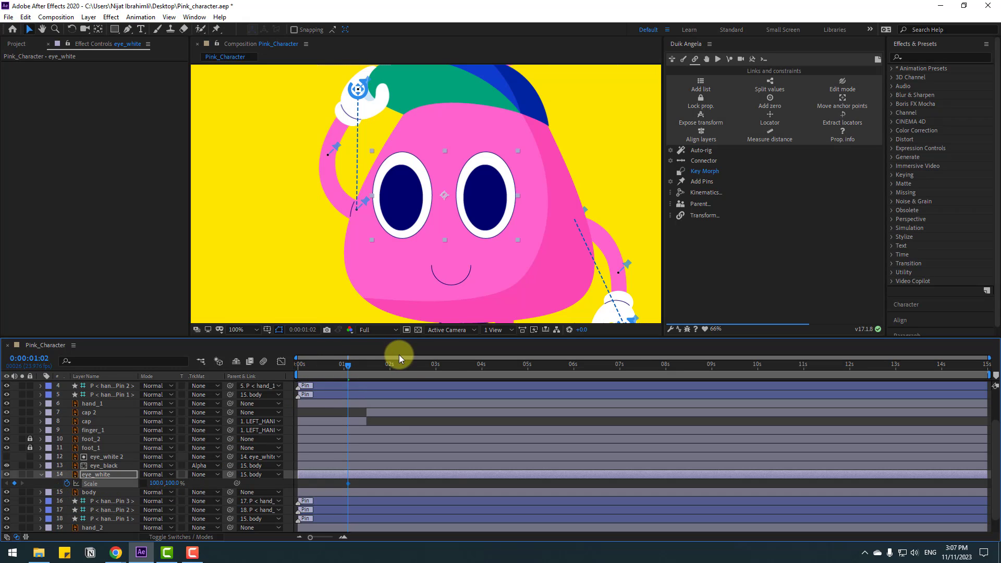
- At 0:00:01:05, set only the vertical Scale of eye_white to 5% to close the eyes
key(Page_Down)
key(Page_Down)
key(Page_Down)
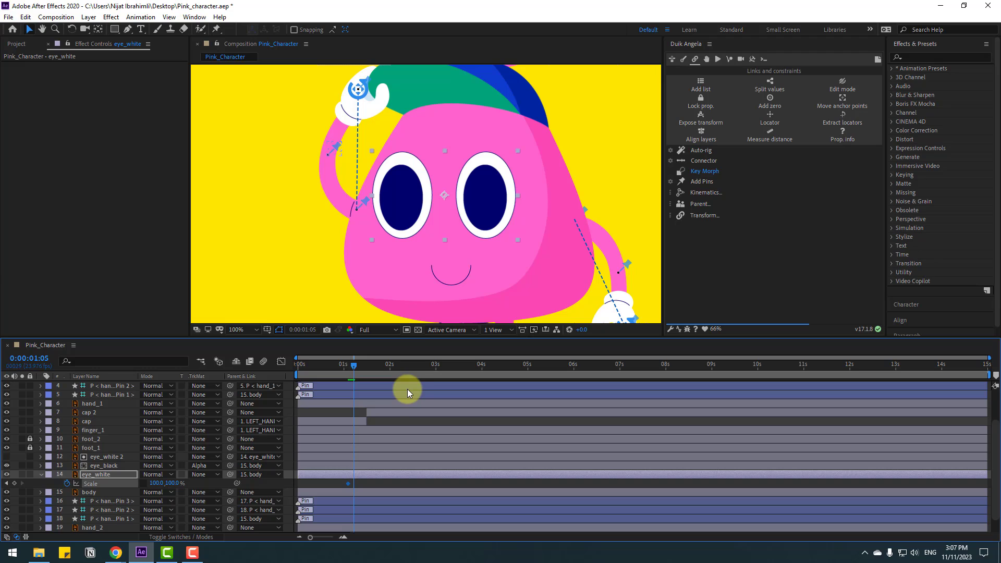
click(173, 482)
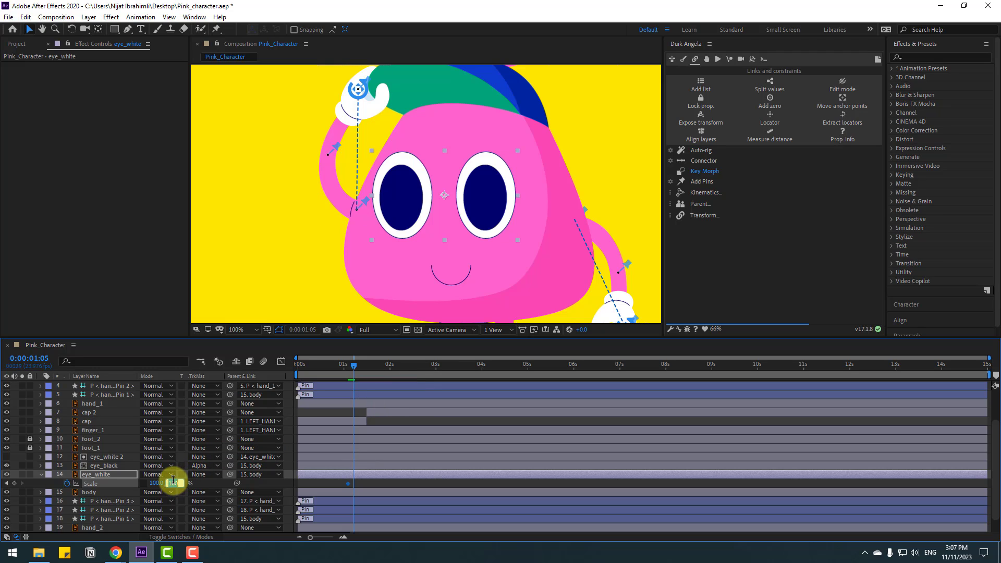
text(5)
key(Return)
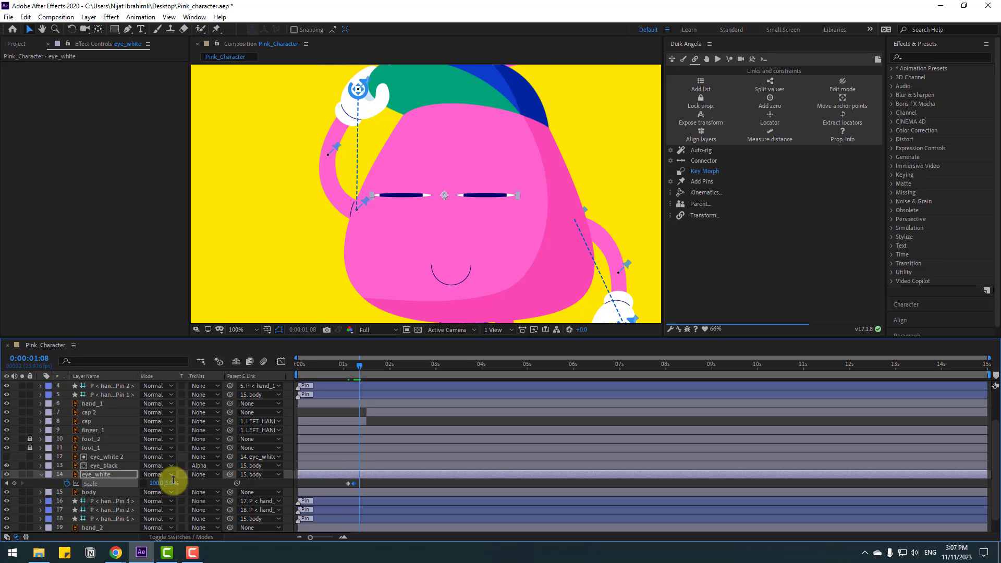
- At 0:00:01:08, set the vertical Scale of eye_white to 100% to reopen the eyes
click(173, 482)
text(100)
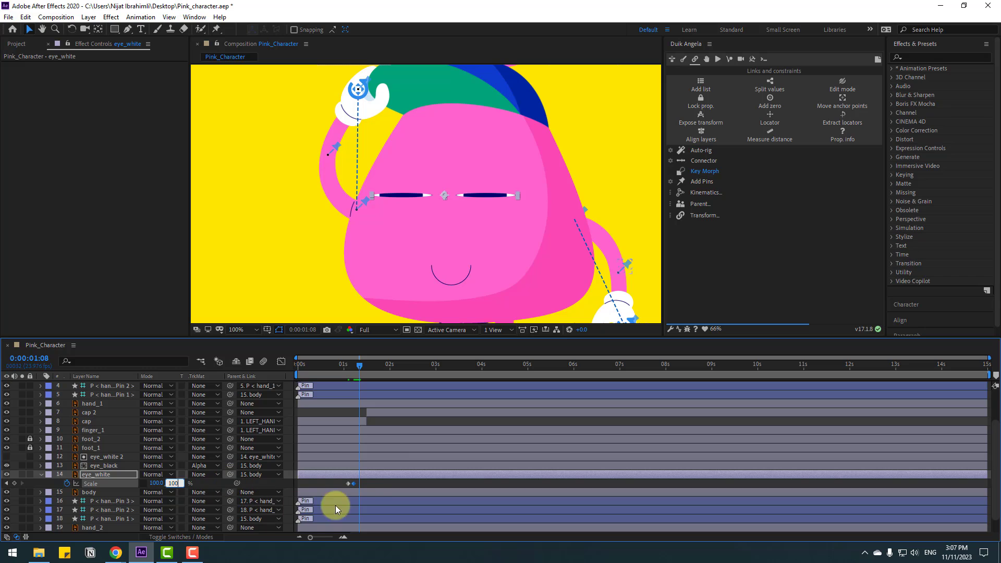
key(Return)
- Apply Easy Ease to the three eye_white Scale keyframes and preview the blink with the whole character in view
right_click(349, 483)
mouse_move(401, 476)
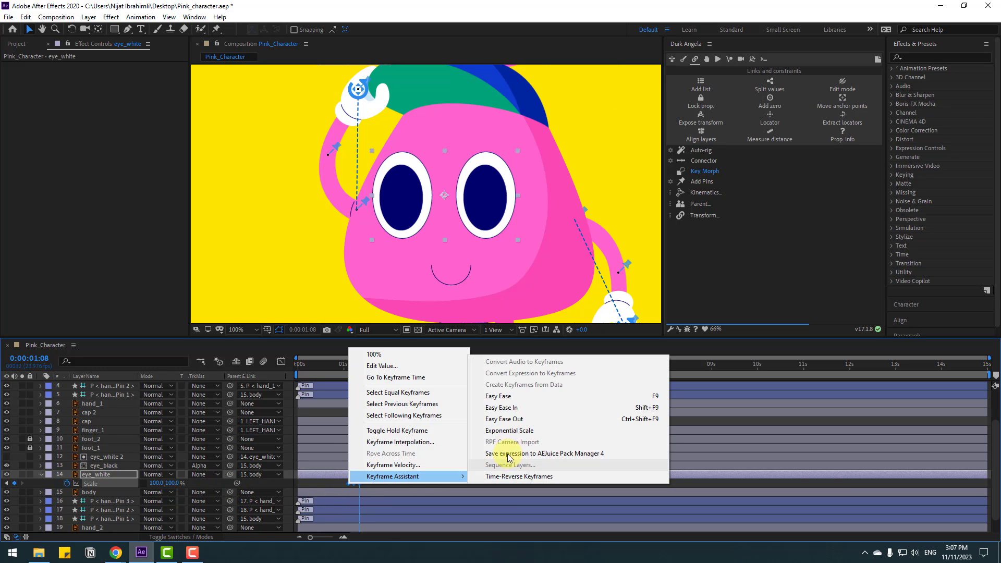
click(498, 396)
key(space)
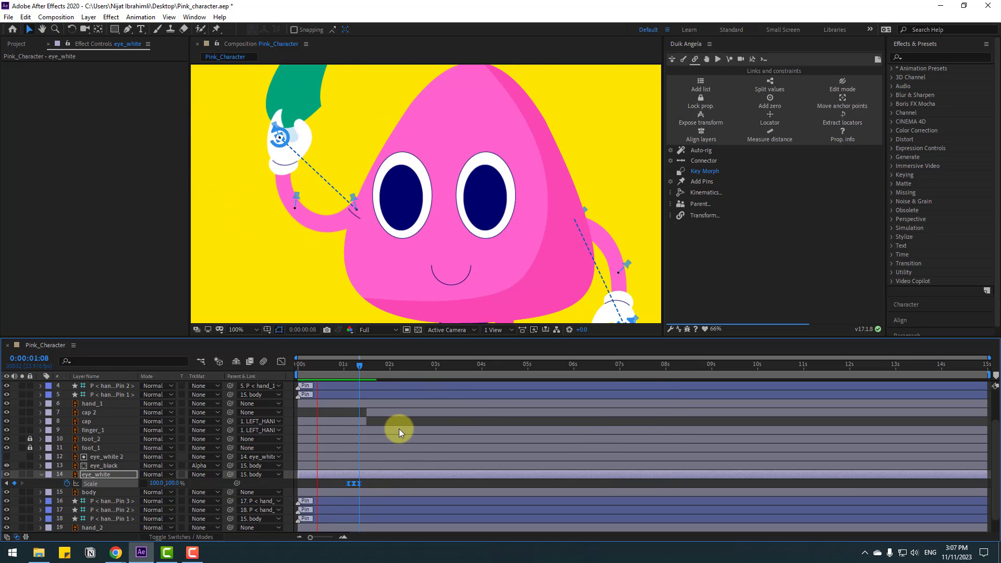
scroll(493, 287, down, 1)
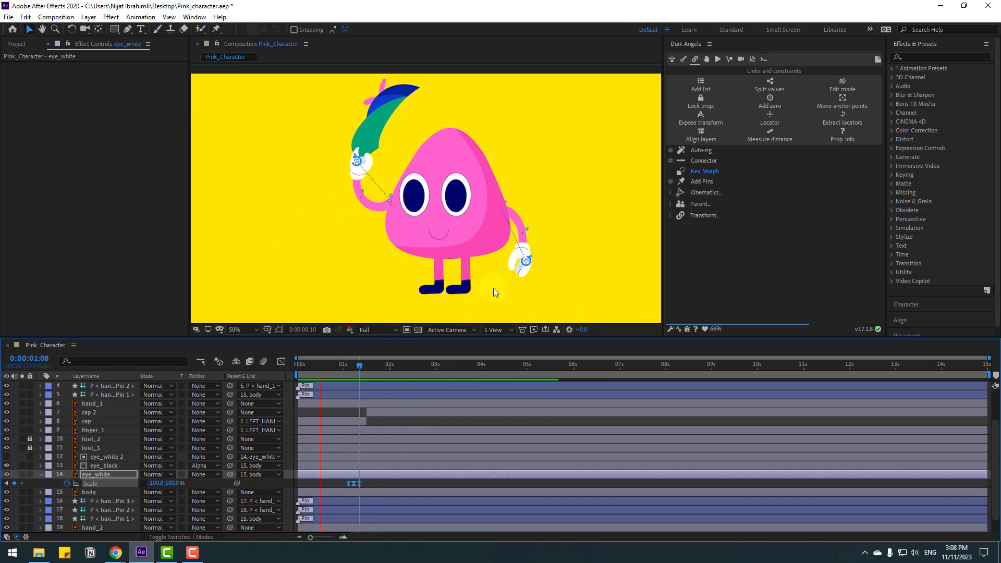
- Move the three eye_white Scale keyframes earlier so the blink starts at about 0:00:00:07, and preview it
key(space)
drag(348, 484, 311, 483)
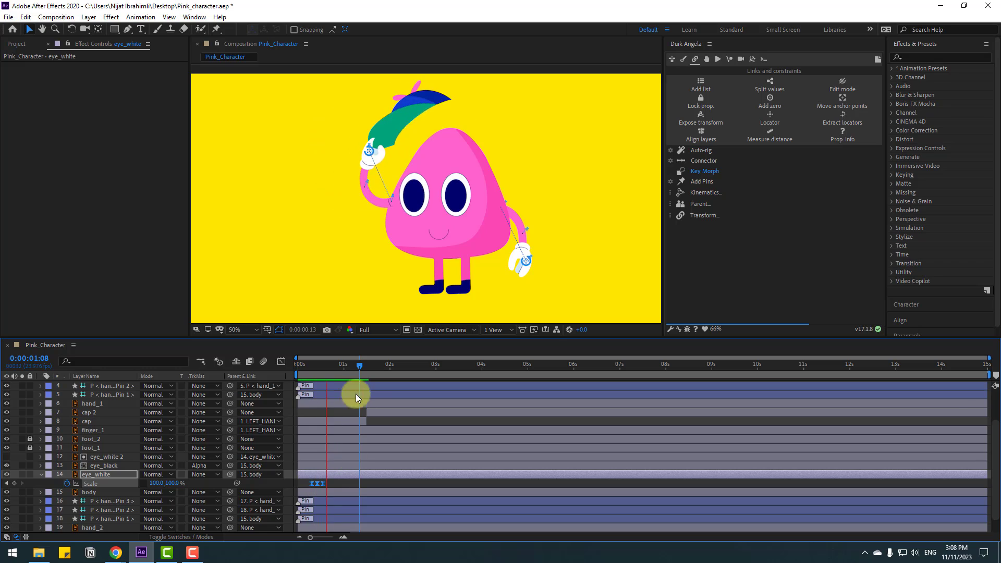
click(336, 368)
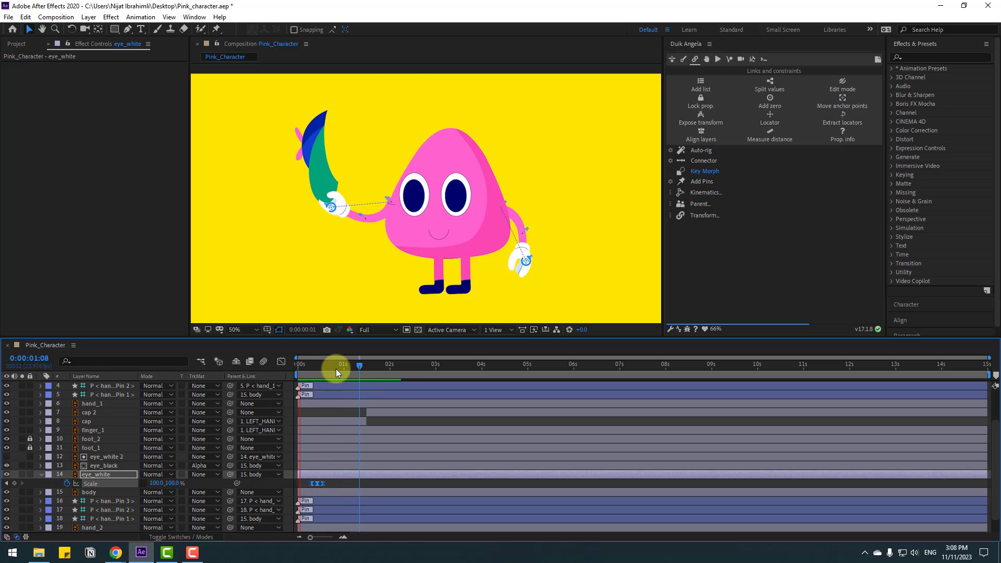
- Add a Rotation keyframe to the body layer at 0:00:00:00
click(89, 492)
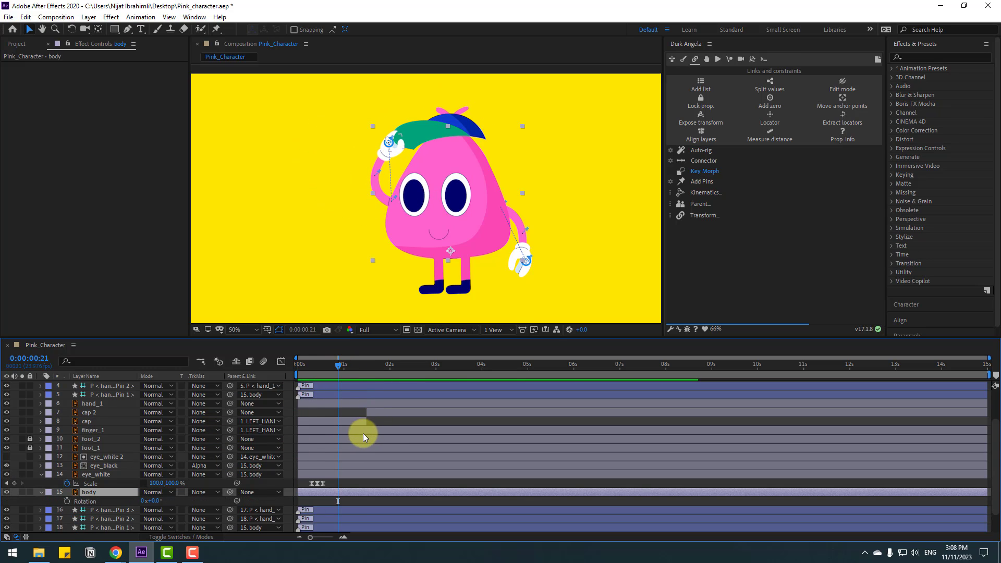
key(r)
scroll(362, 433, down, 1)
drag(333, 368, 298, 368)
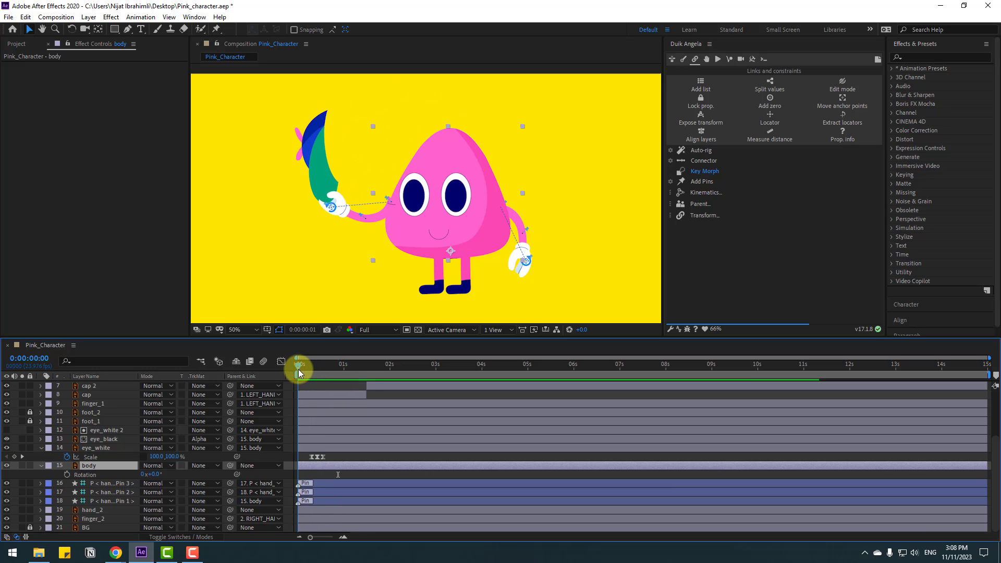
click(66, 474)
- At 0:00:00:20, try 3° for the body layer's Rotation and settle on 4°
drag(304, 365, 336, 366)
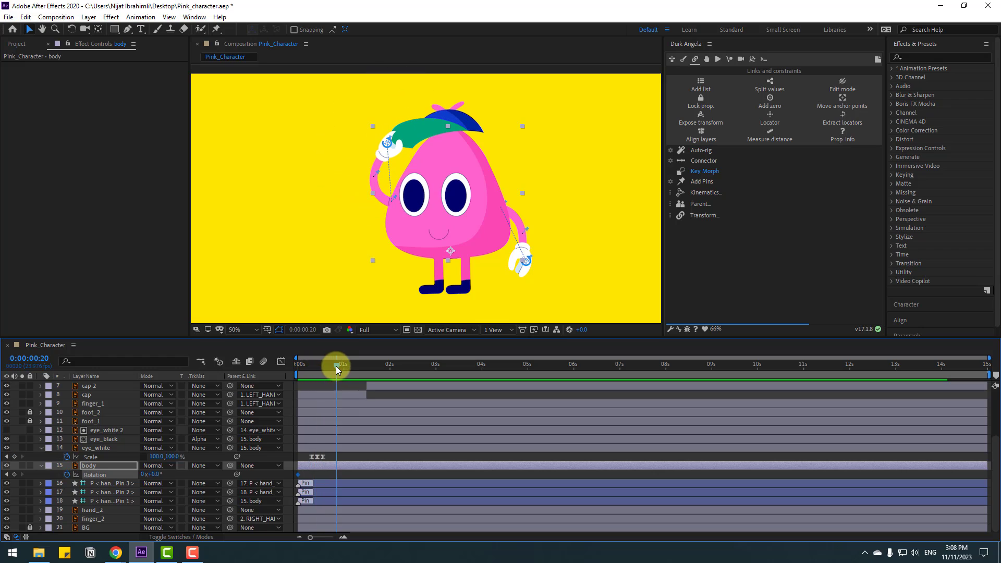
click(152, 475)
text(3)
key(Return)
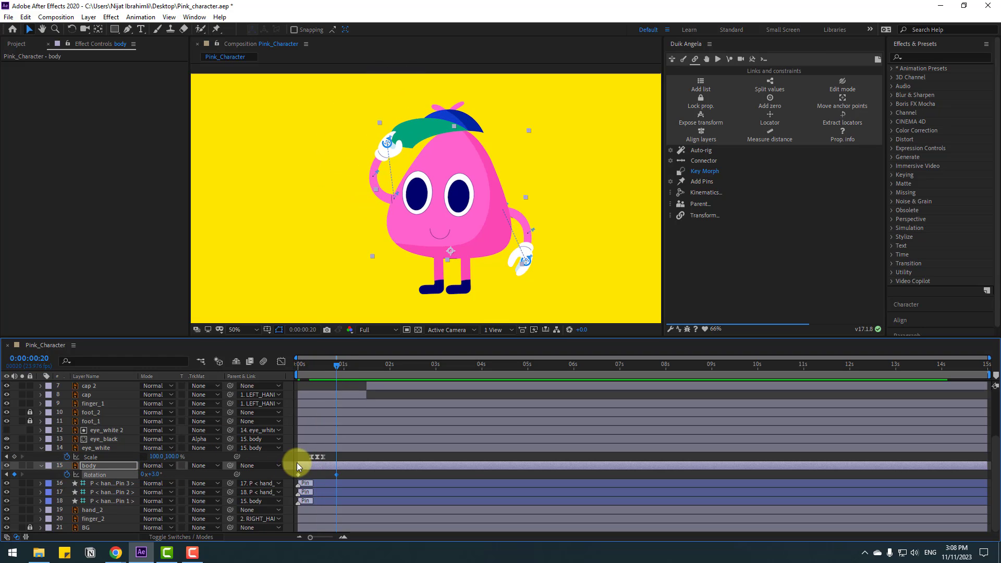
click(155, 475)
text(4)
key(Return)
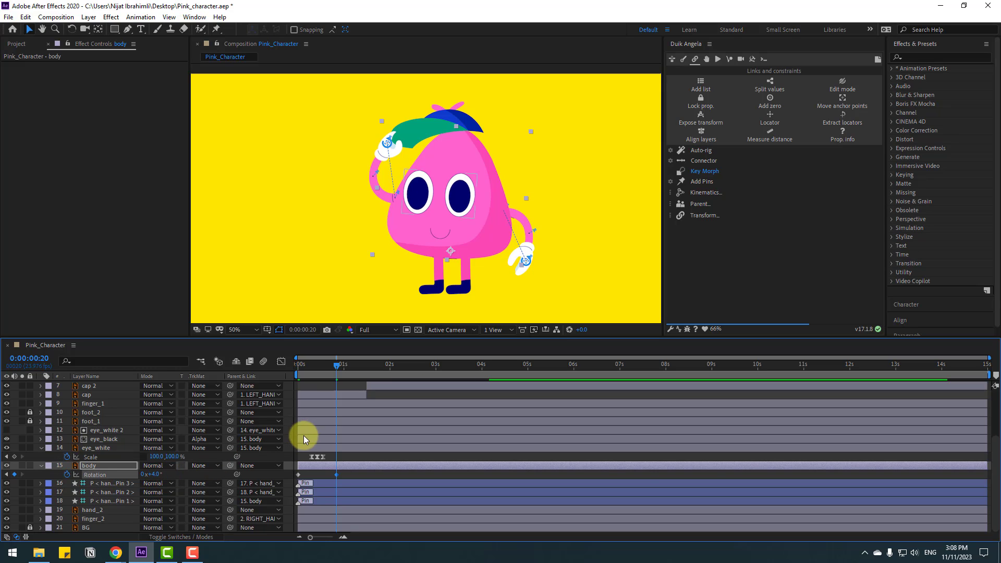
- Change the body layer's Rotation keyframe at 0:00:00:00 to -3°
drag(320, 371, 291, 373)
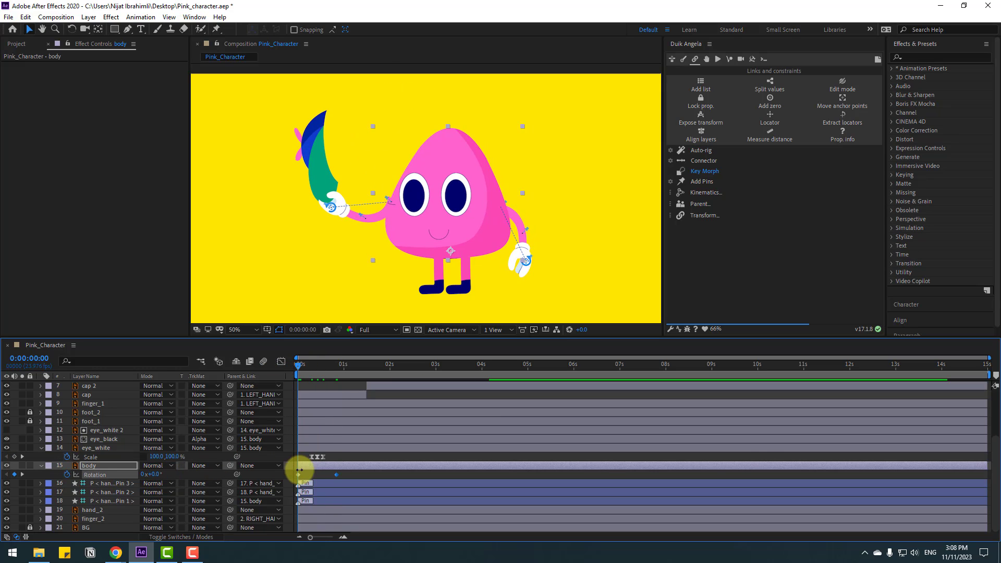
drag(289, 479, 286, 480)
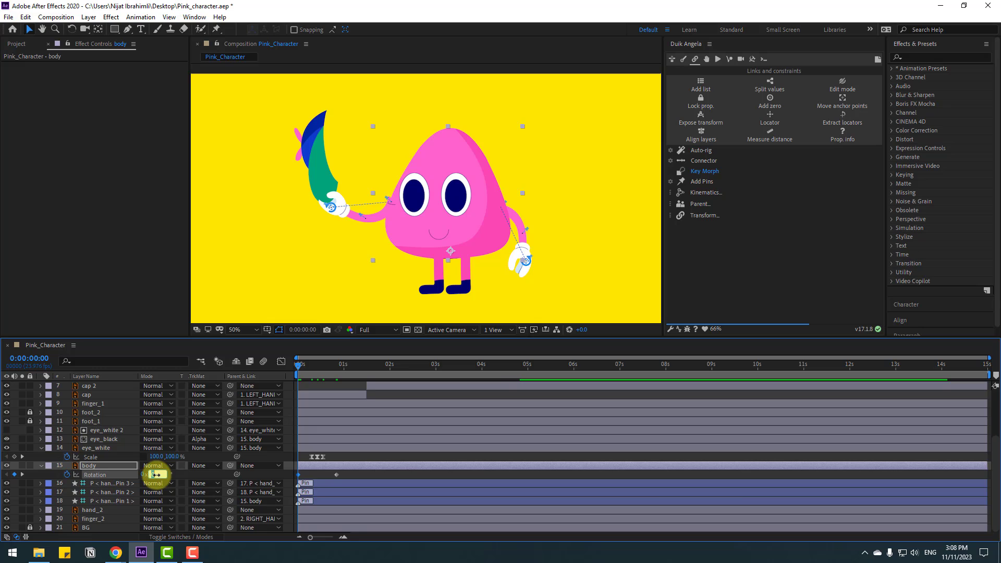
drag(156, 474, 154, 474)
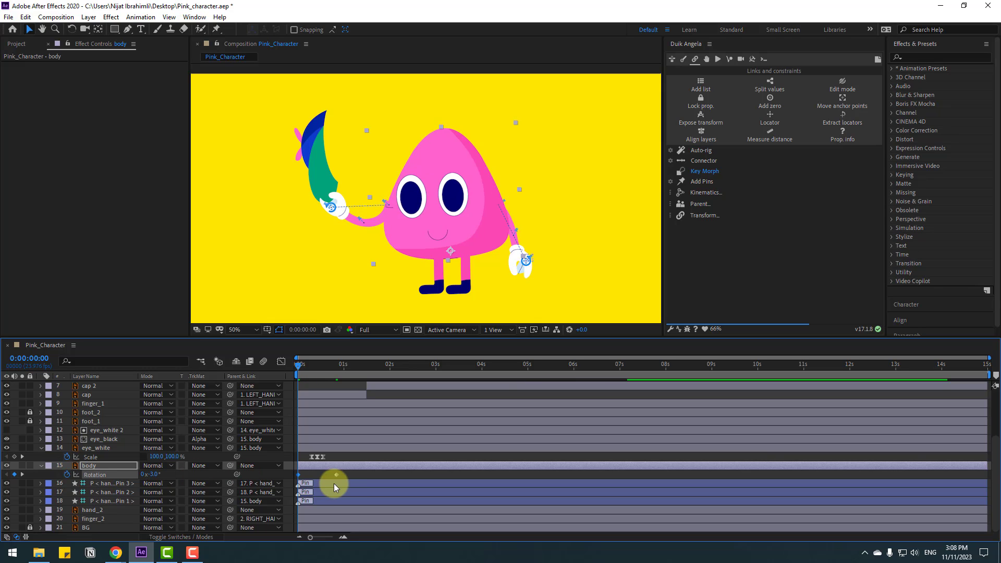
- Apply Easy Ease to both body Rotation keyframes and preview the body's lean
drag(345, 474, 298, 474)
right_click(298, 474)
mouse_move(364, 466)
click(469, 387)
key(space)
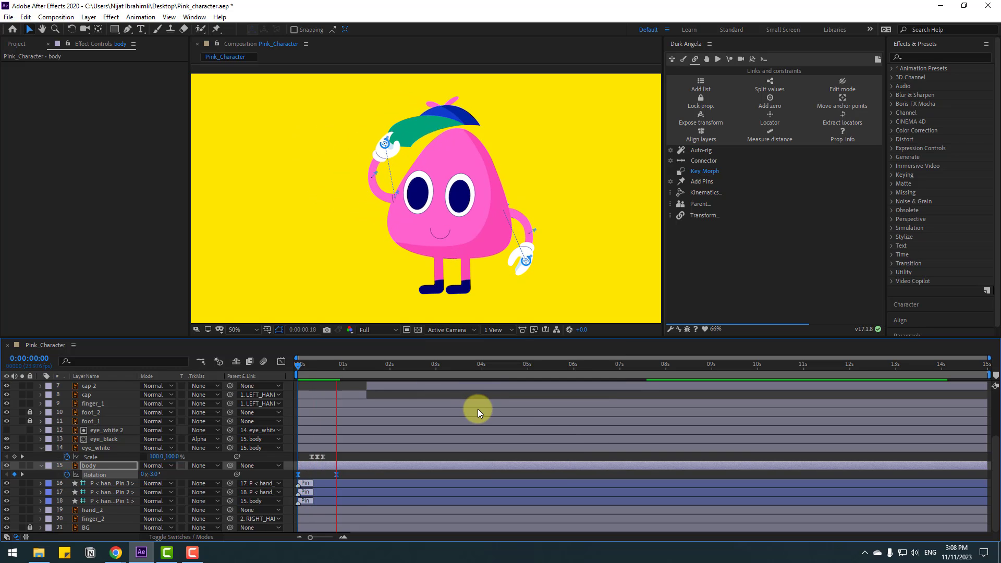
key(space)
key(space)
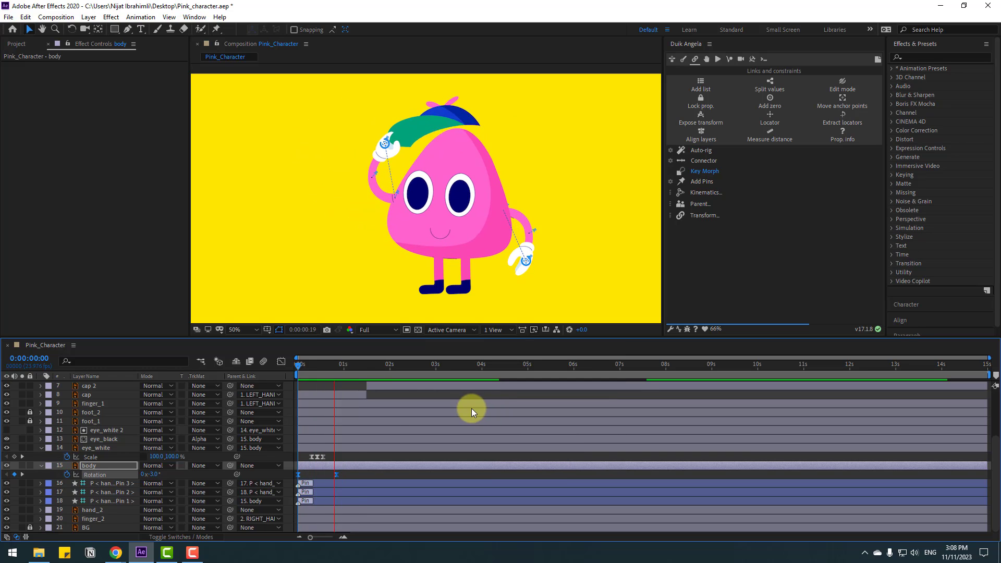
key(space)
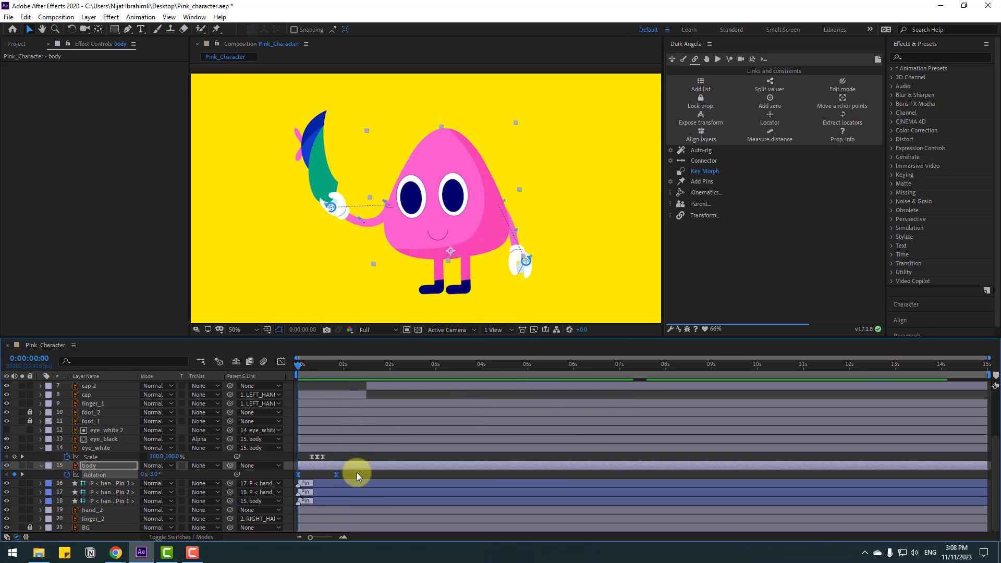
- Keyframe the body's Position at 0:00:00:00, lower it to 1045.6, 695.2 at 0:00:00:10 and return it to 679.2 at 0:00:00:20
click(91, 466)
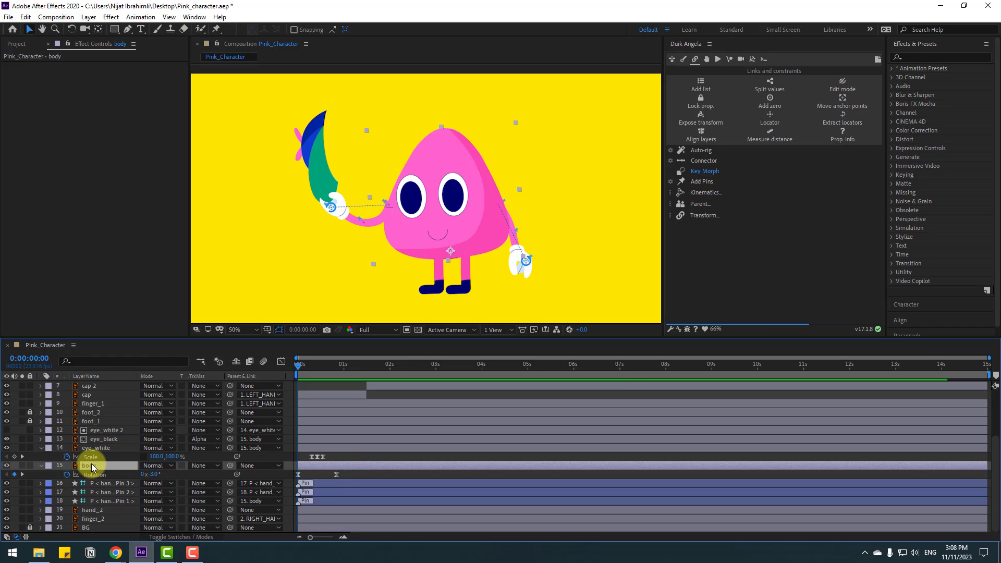
key(alt+shift+p)
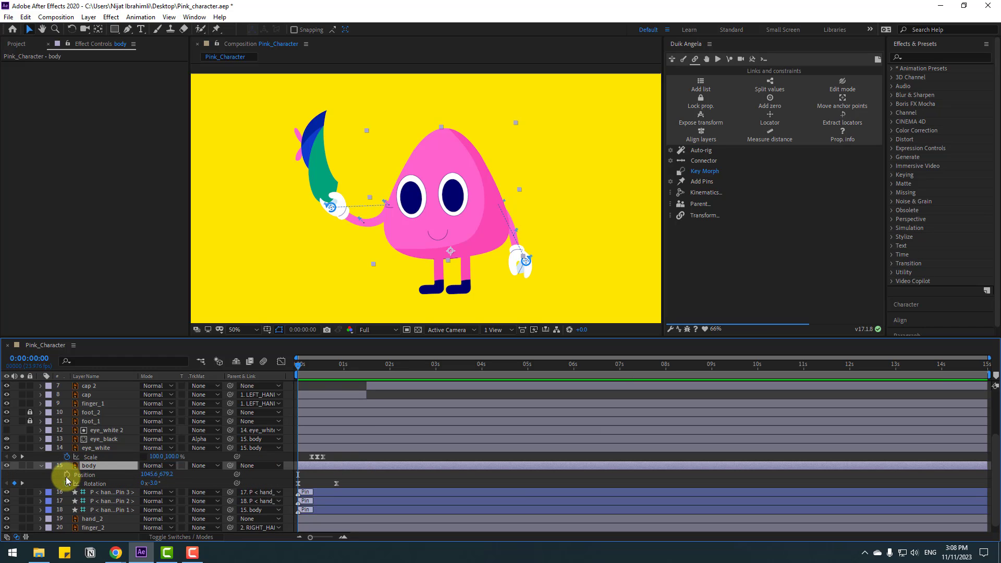
drag(311, 366, 316, 365)
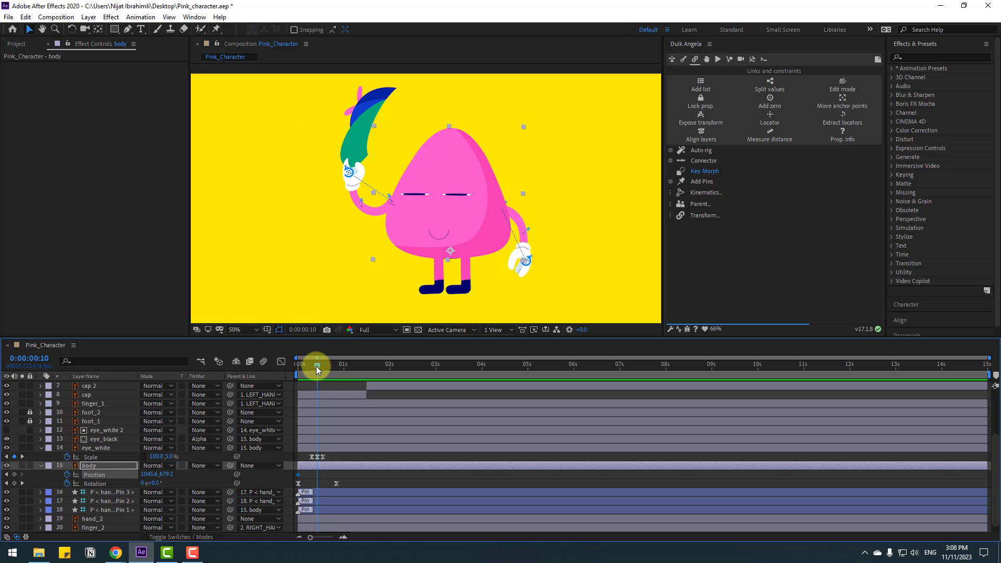
key(Down)
key(Down)
key(Down)
key(Down)
key(Down)
key(Down)
key(Down)
key(Down)
key(Down)
key(Down)
key(Down)
key(Down)
key(Down)
key(Down)
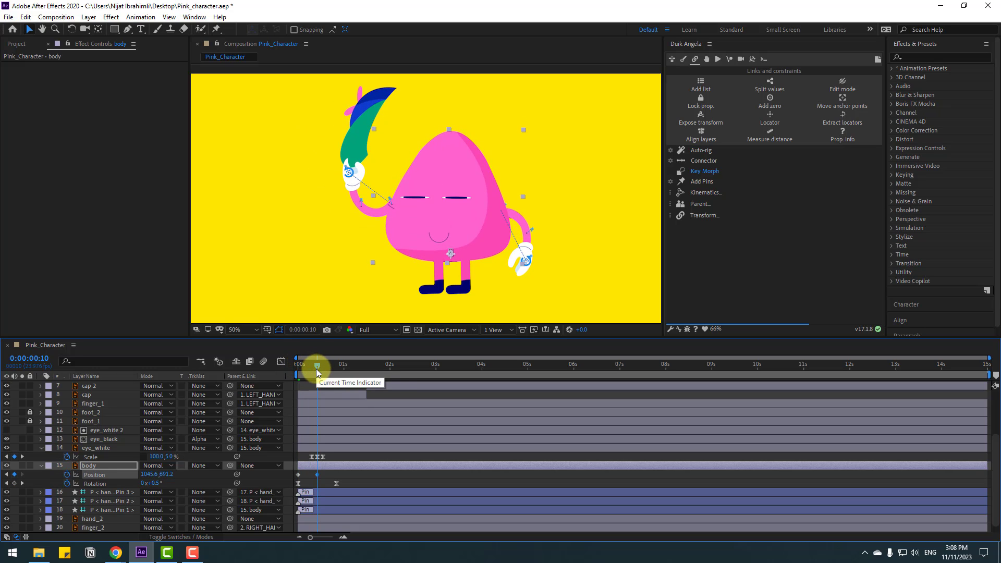
drag(321, 367, 336, 365)
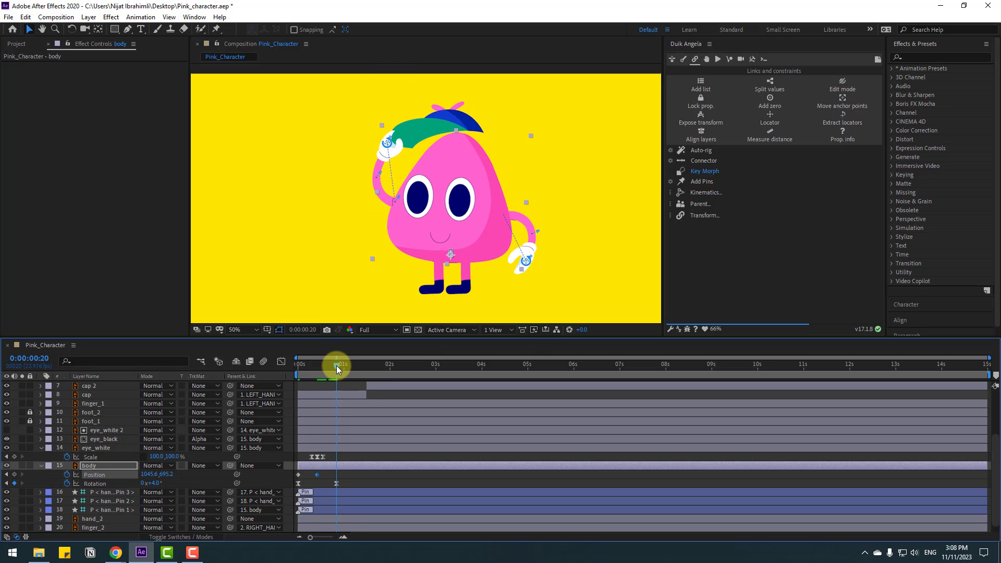
drag(304, 478, 284, 473)
- Apply Easy Ease to the body's Position keyframes and retime the Position and Rotation keyframes to start at about 0:00:00:07
right_click(299, 476)
mouse_move(365, 467)
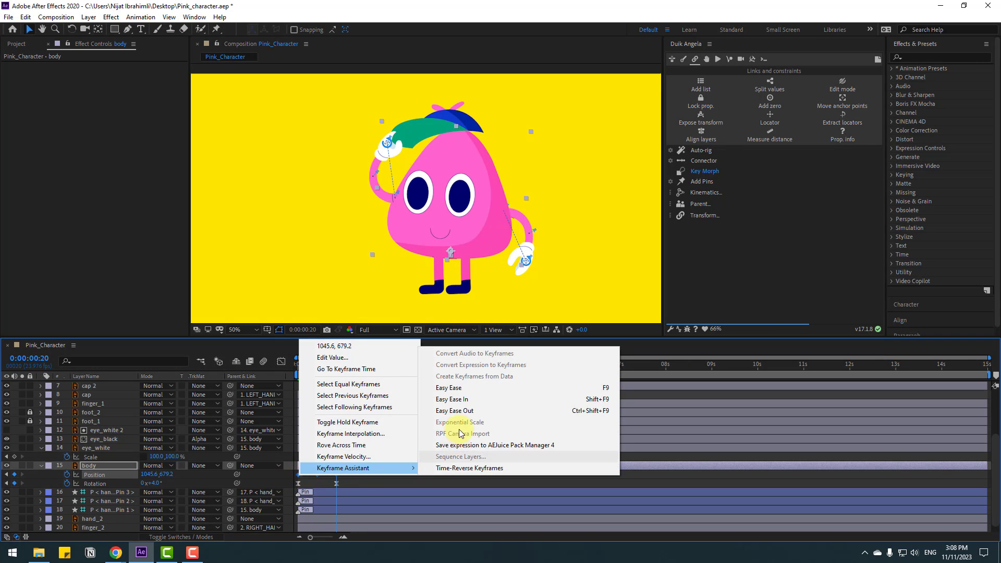
click(460, 390)
key(space)
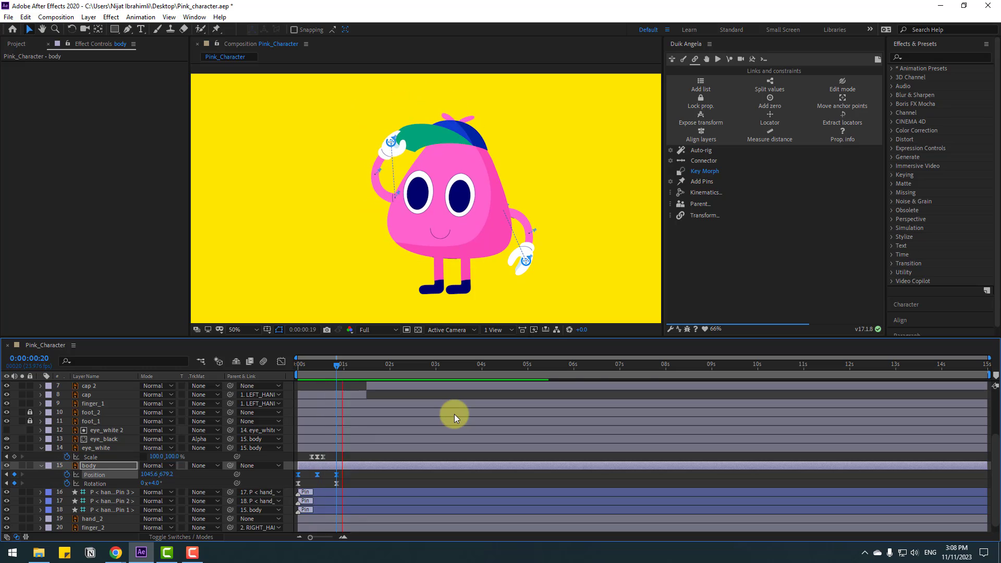
mouse_move(350, 474)
mouse_down()
mouse_move(295, 485)
mouse_move(337, 486)
mouse_up()
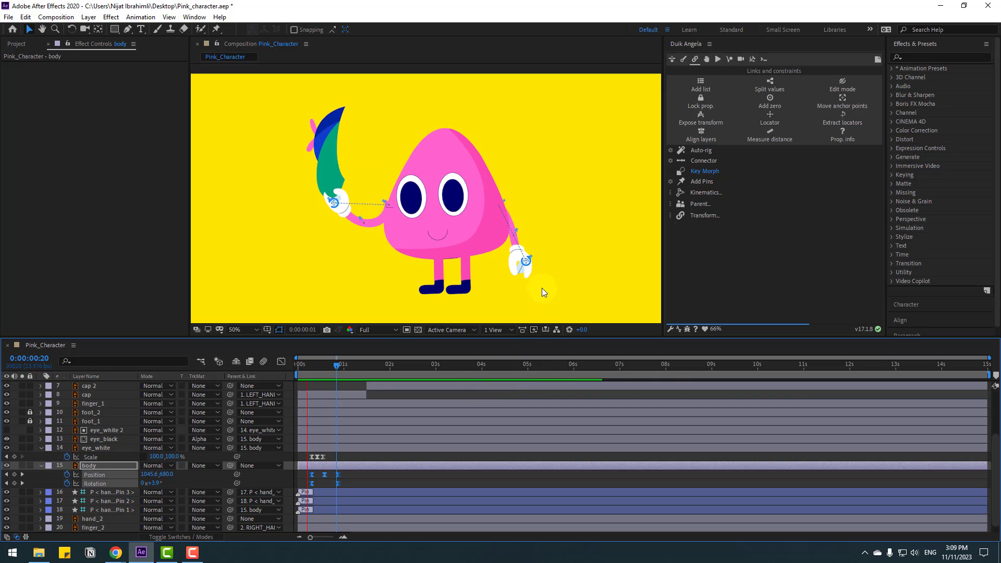
- Keyframe the RIGHT_HAND controller's Position at 1320, 713 on 0:00:00:00 and at 1368, 703 on about 0:00:00:14
click(527, 262)
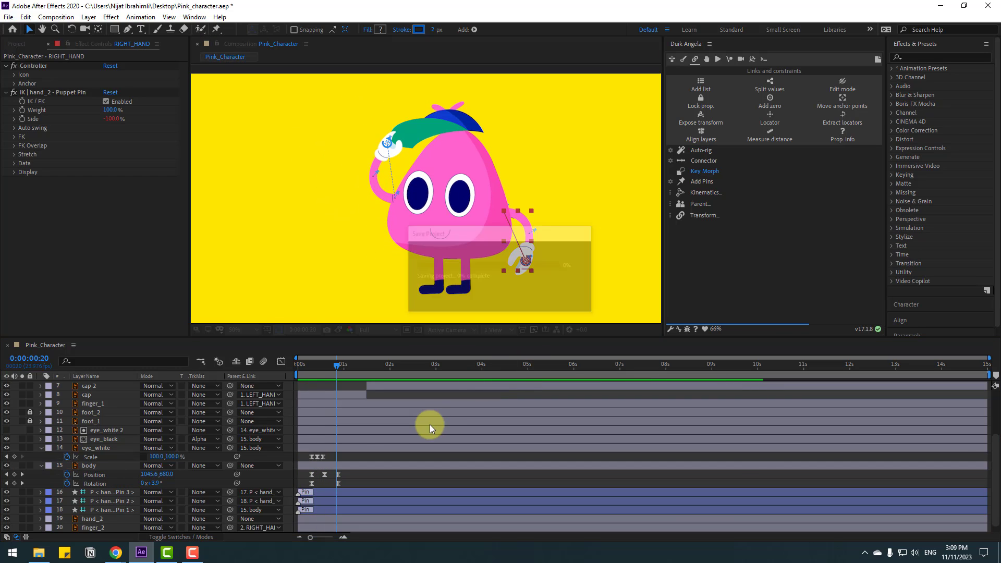
scroll(398, 432, up, 3)
drag(337, 366, 298, 368)
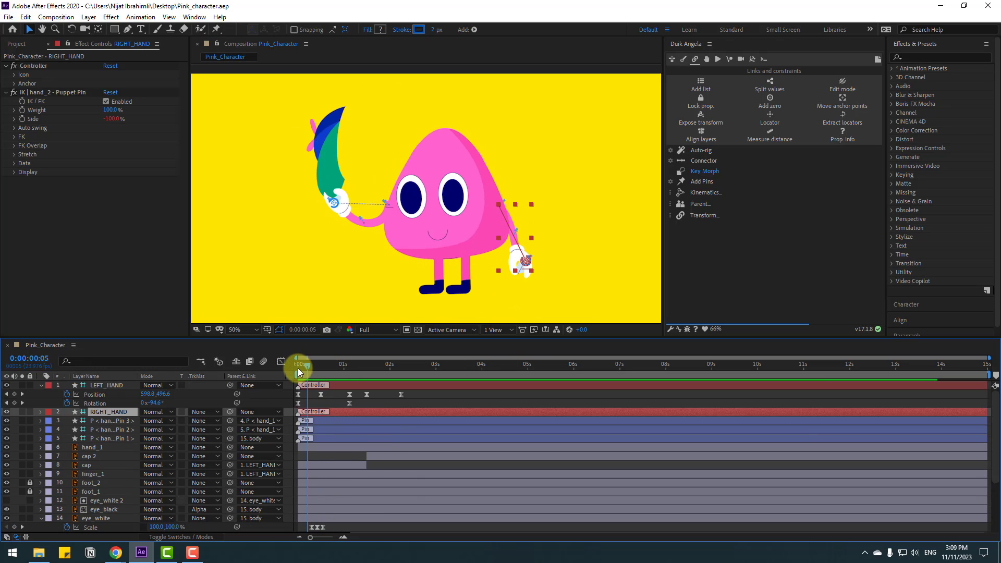
key(p)
mouse_move(523, 265)
mouse_down()
mouse_move(536, 254)
mouse_move(527, 245)
mouse_move(521, 265)
mouse_up()
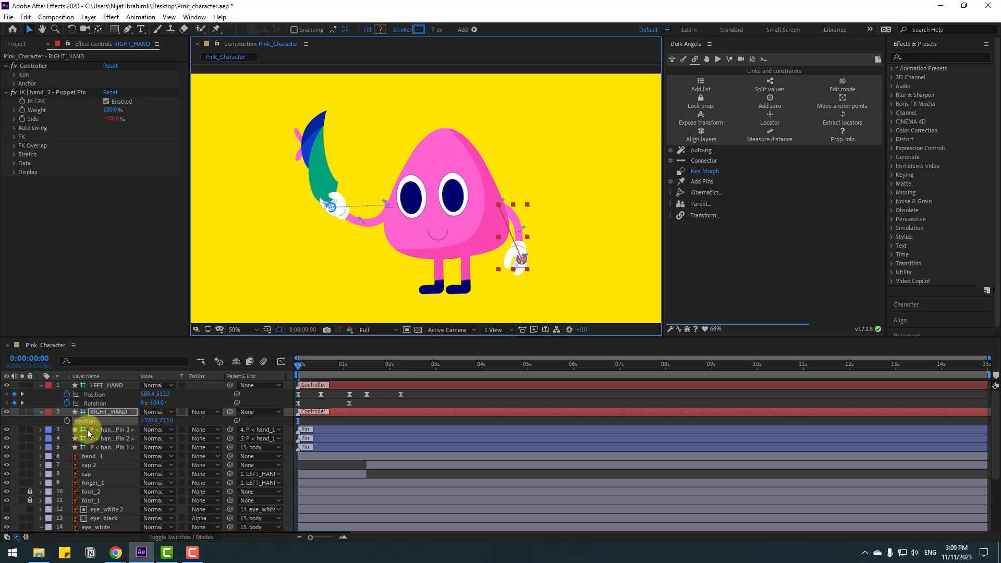
click(67, 420)
drag(303, 364, 324, 364)
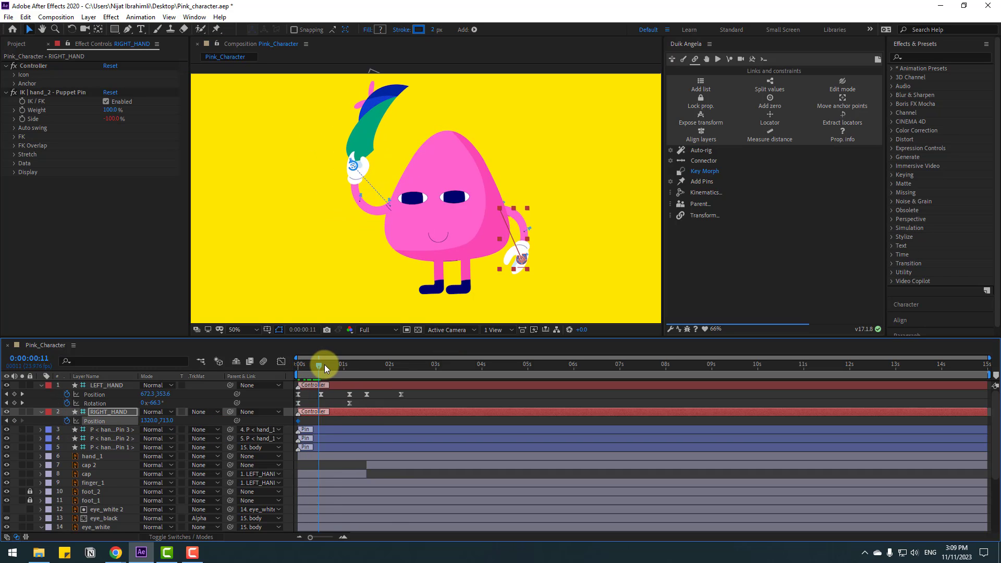
drag(521, 264, 533, 257)
- Adjust RIGHT_HAND's first Position keyframe to 1326, 695 and apply Easy Ease to both of its Position keyframes
mouse_move(311, 365)
mouse_down()
mouse_move(280, 369)
mouse_move(334, 368)
mouse_move(296, 375)
mouse_move(312, 373)
mouse_up()
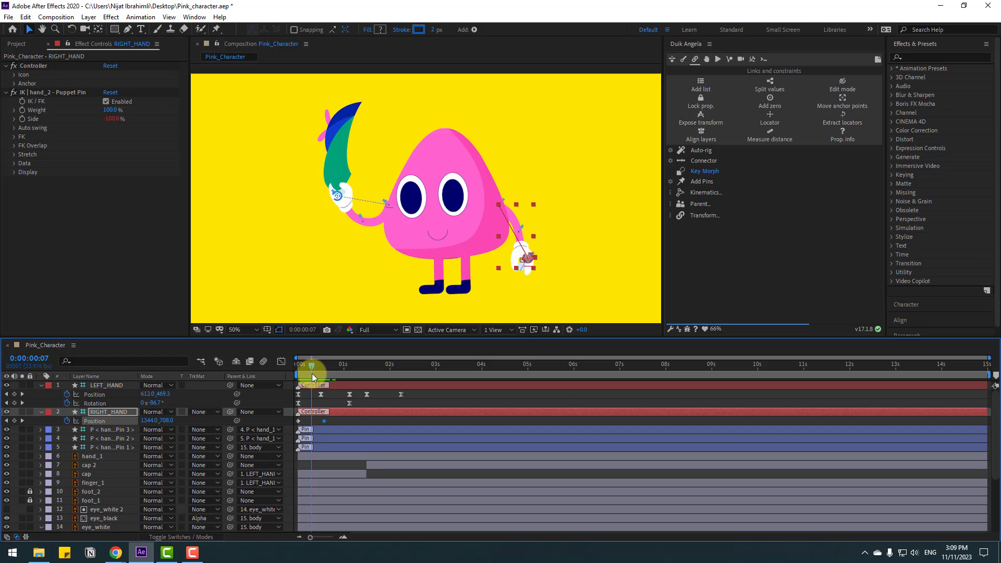
drag(538, 266, 541, 261)
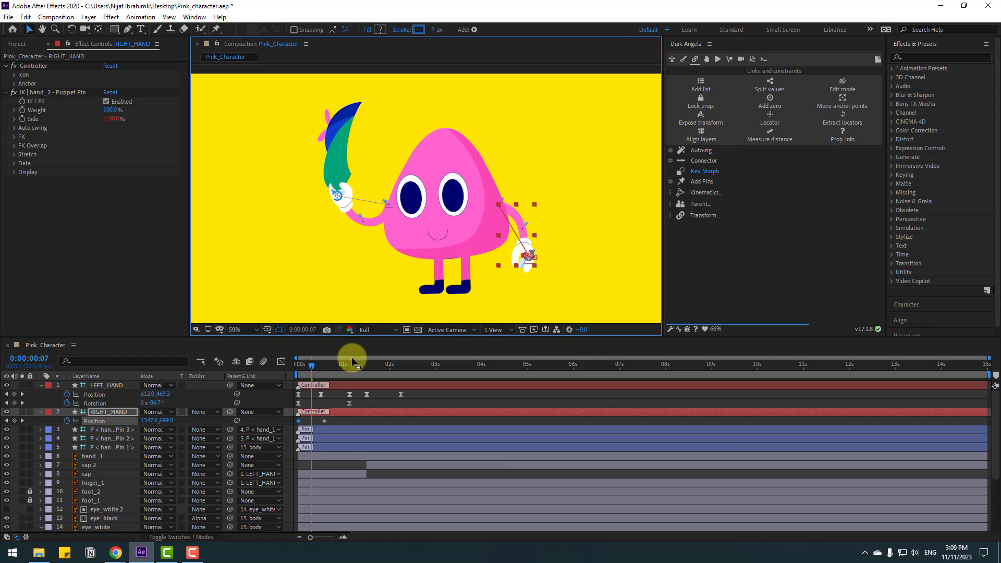
right_click(302, 419)
mouse_move(313, 412)
click(436, 439)
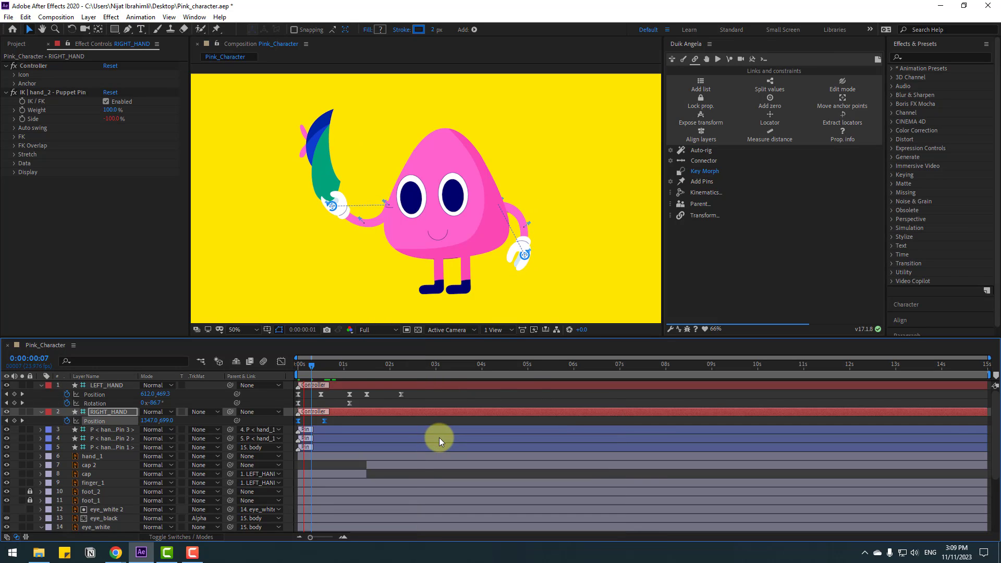
key(space)
- Add a RIGHT_HAND Position keyframe at 0:00:01:03 and another at 0:00:01:20 with the position set to 1372, 719
click(320, 364)
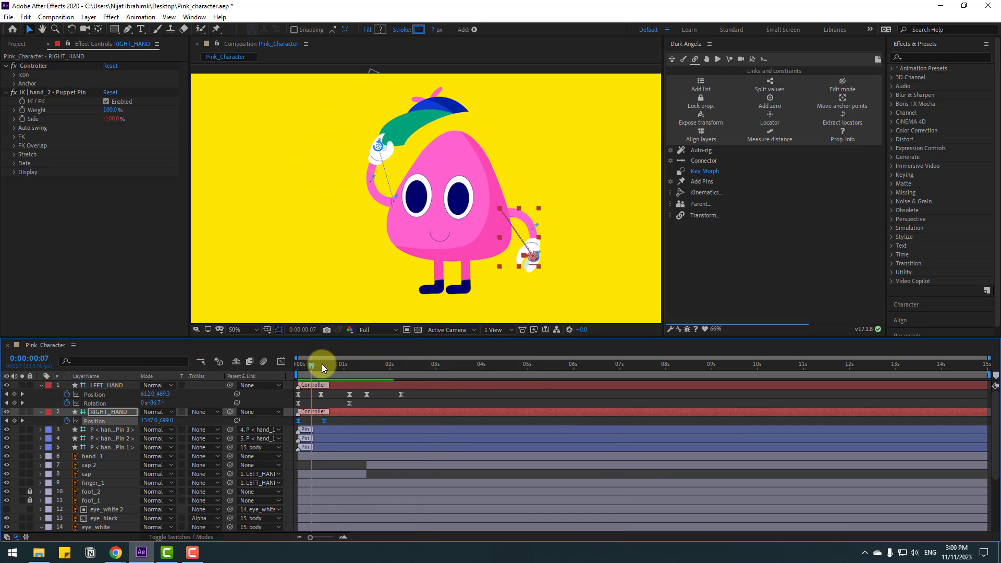
scroll(484, 218, up, 2)
drag(483, 217, 280, 89)
scroll(526, 232, down, 1)
drag(492, 266, 451, 241)
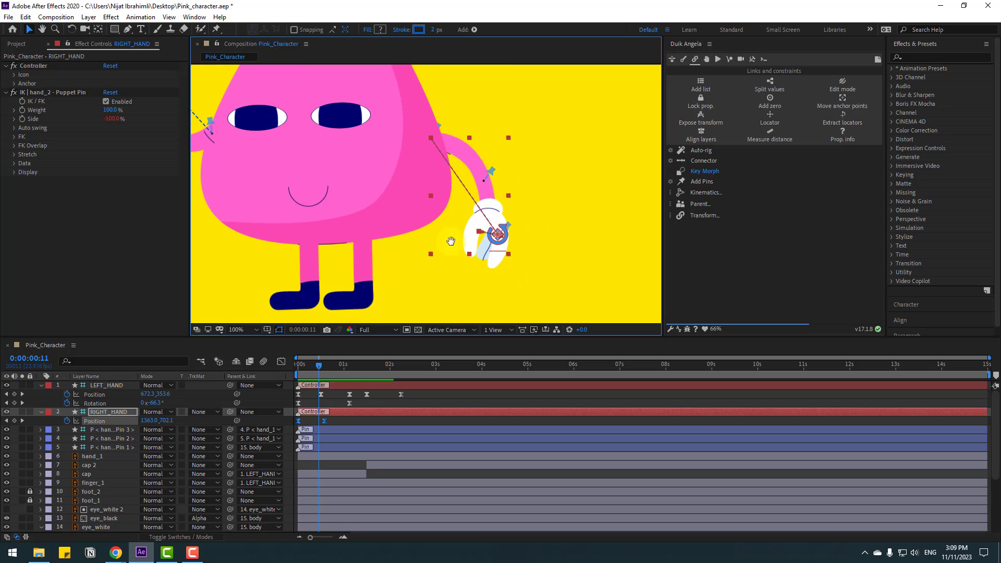
drag(302, 373, 351, 372)
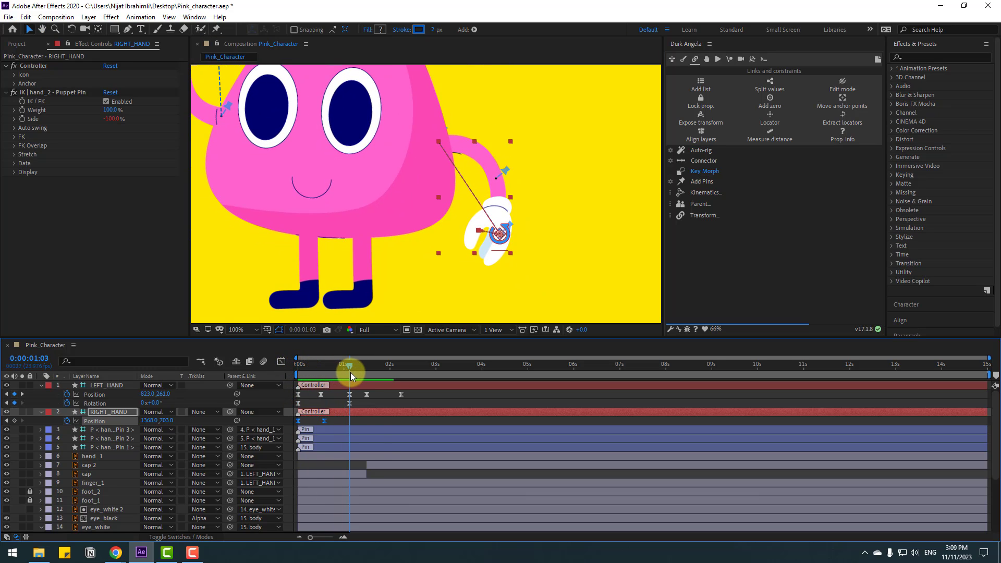
click(373, 420)
drag(145, 424, 176, 423)
drag(349, 363, 382, 364)
mouse_move(151, 422)
mouse_down()
mouse_move(179, 420)
mouse_move(166, 417)
mouse_up()
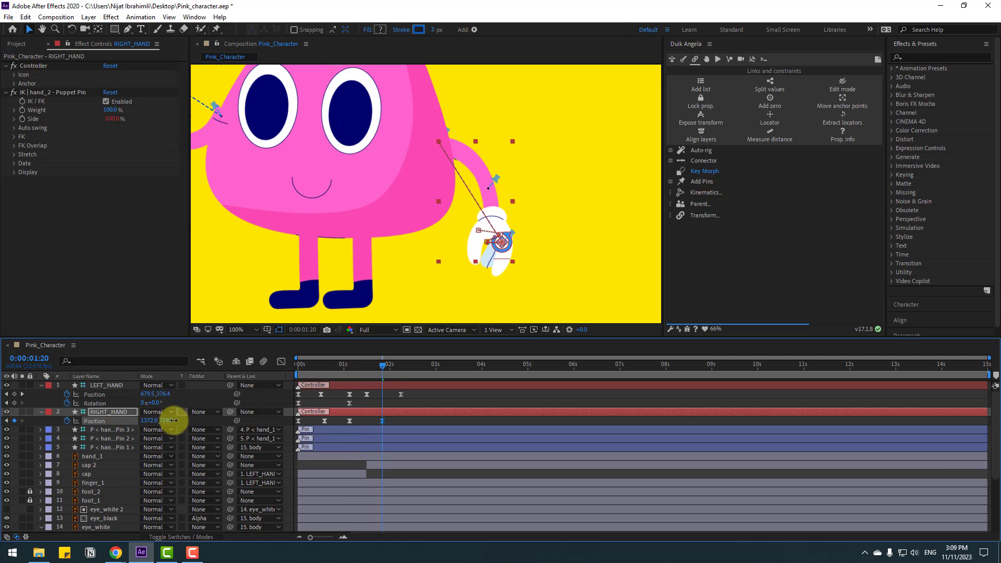
- Copy RIGHT_HAND's first Position keyframe to 0:00:02:06, adjust the hand there to 1334, 725 and preview the arm motion
drag(392, 367, 401, 368)
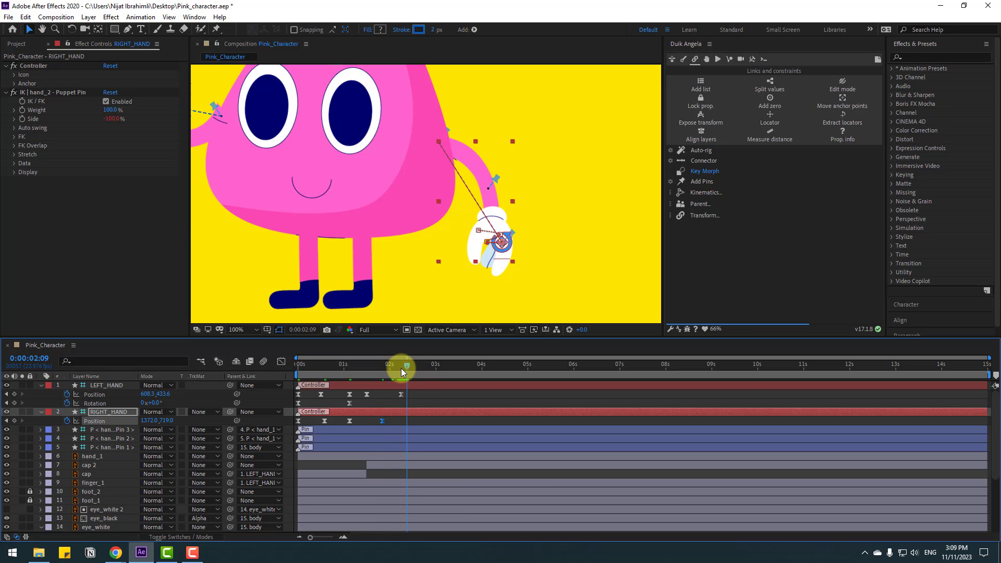
drag(306, 419, 286, 436)
key(ctrl+c)
key(ctrl+v)
drag(481, 239, 485, 251)
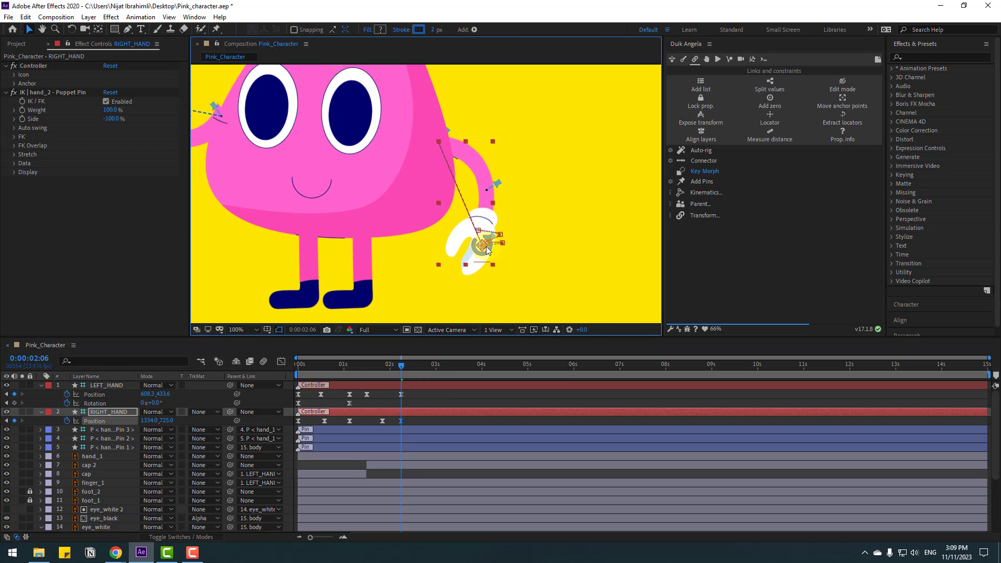
scroll(517, 233, down, 1)
key(space)
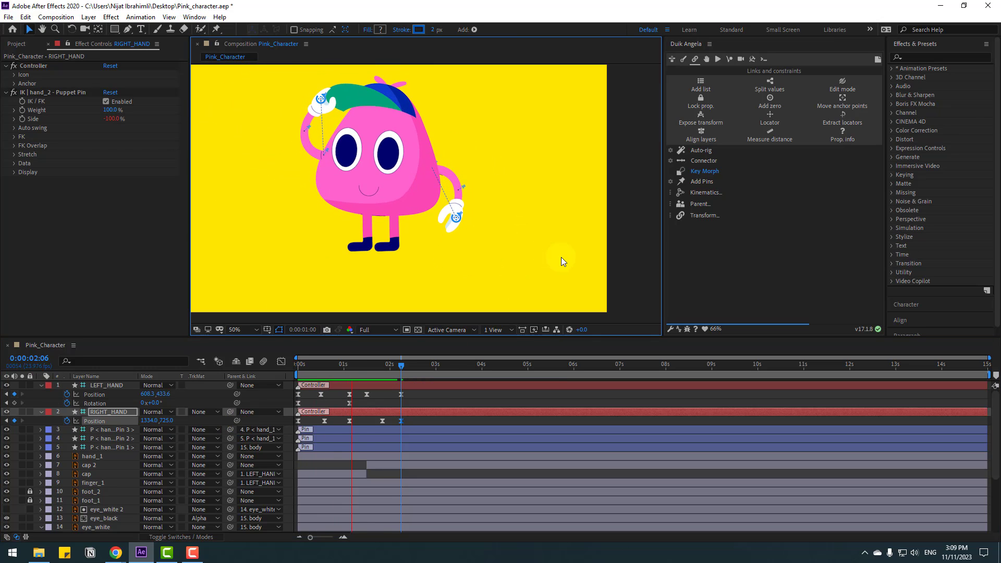
key(space)
key(space)
- Shift RIGHT_HAND's last Position keyframe about half a second later and preview the slower settling of the arm
drag(401, 420, 425, 420)
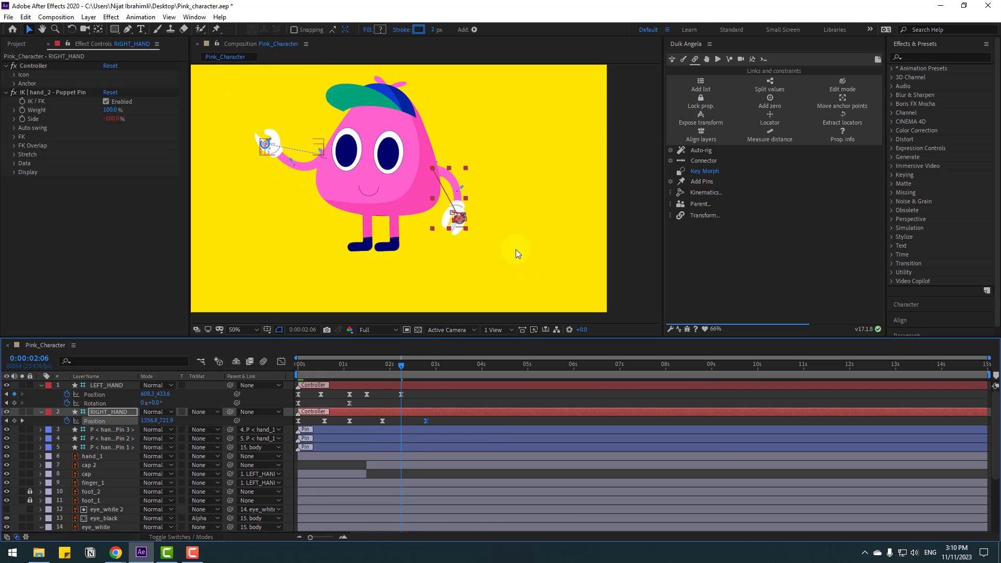
scroll(515, 249, down, 2)
key(space)
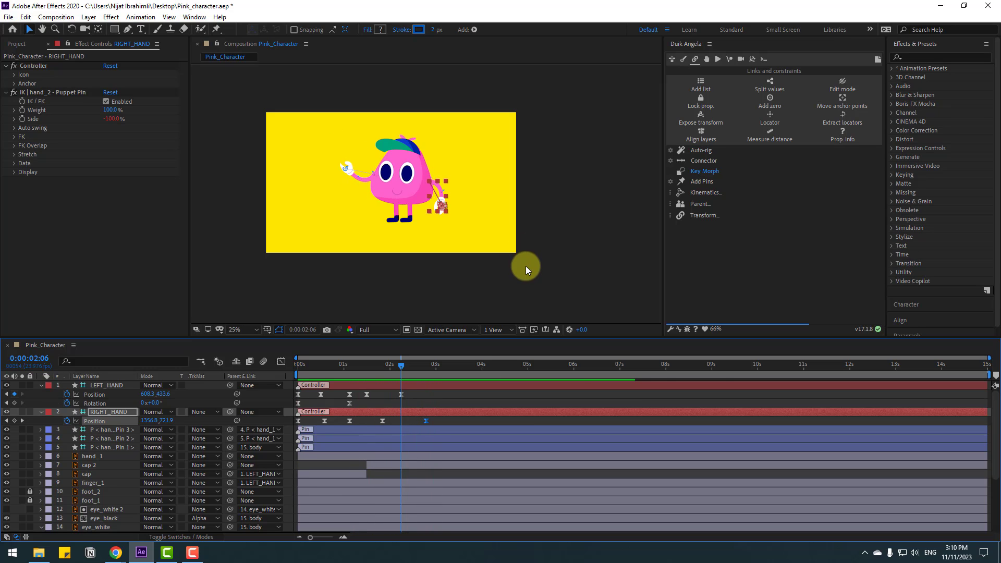
- Add a Position keyframe to the eye_black layer at 0:00:00:03
drag(381, 364, 279, 414)
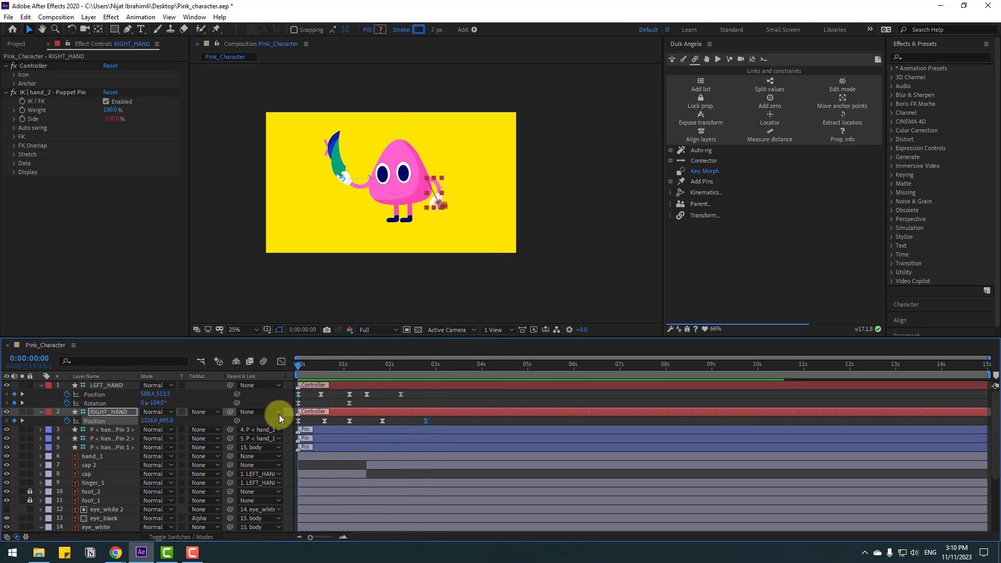
scroll(338, 464, down, 2)
scroll(314, 473, down, 2)
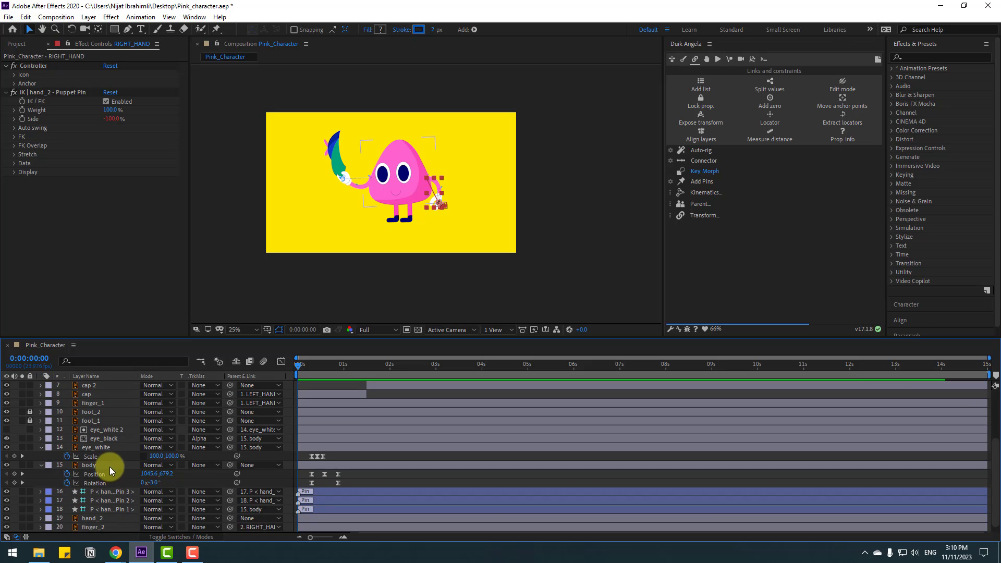
click(113, 439)
key(.)
click(302, 364)
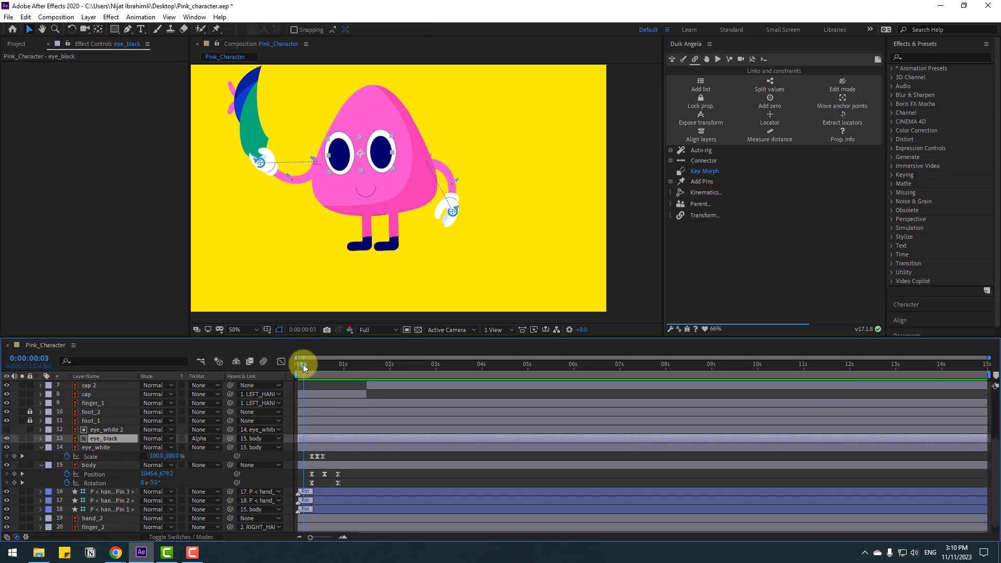
key(p)
click(67, 447)
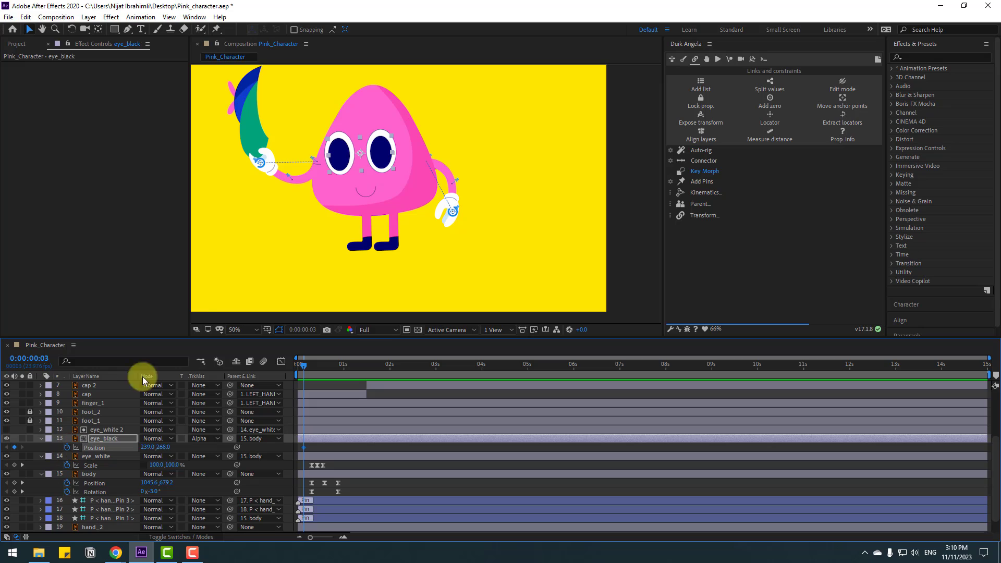
- Move the pupils up to 234.5, 237.7 at 0:00:00:05 and shift both eye_black Position keyframes later, into the blink
key(Page_Down)
key(Page_Down)
drag(342, 163, 340, 154)
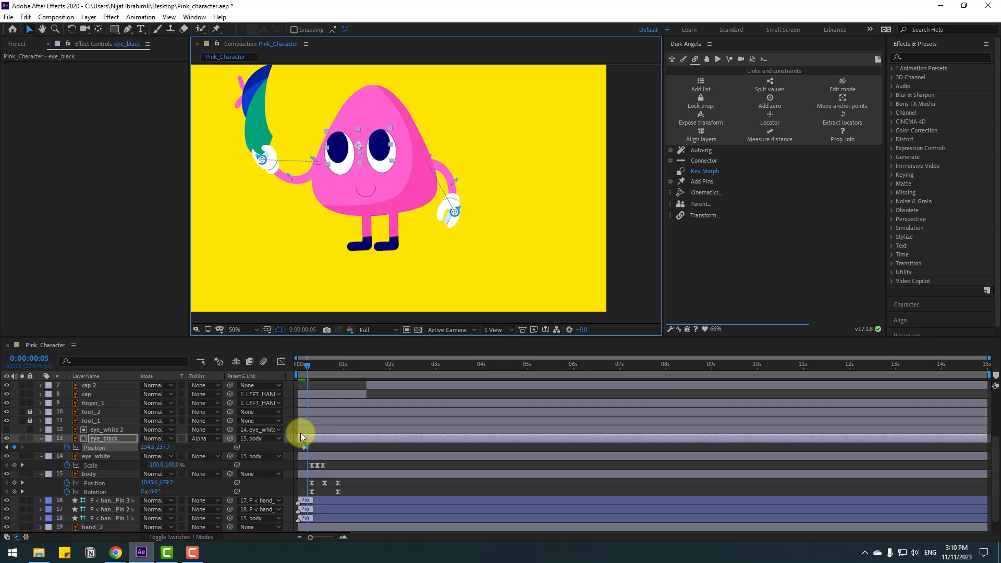
drag(310, 446, 318, 444)
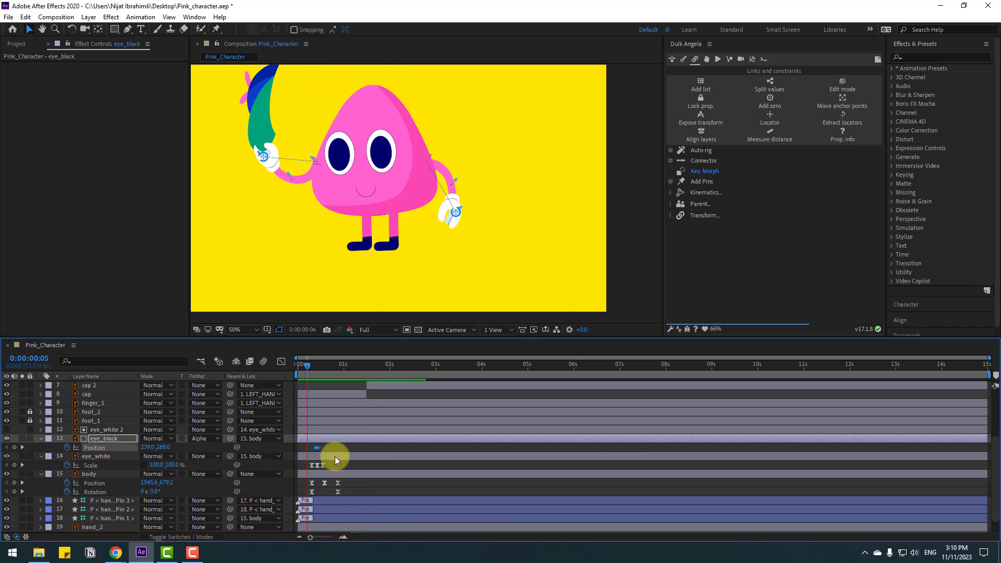
- Hold the pupils' Position with a keyframe at 0:00:00:22 and move them to 227.1, 274.3 at 0:00:01:00
click(332, 363)
drag(333, 362, 340, 361)
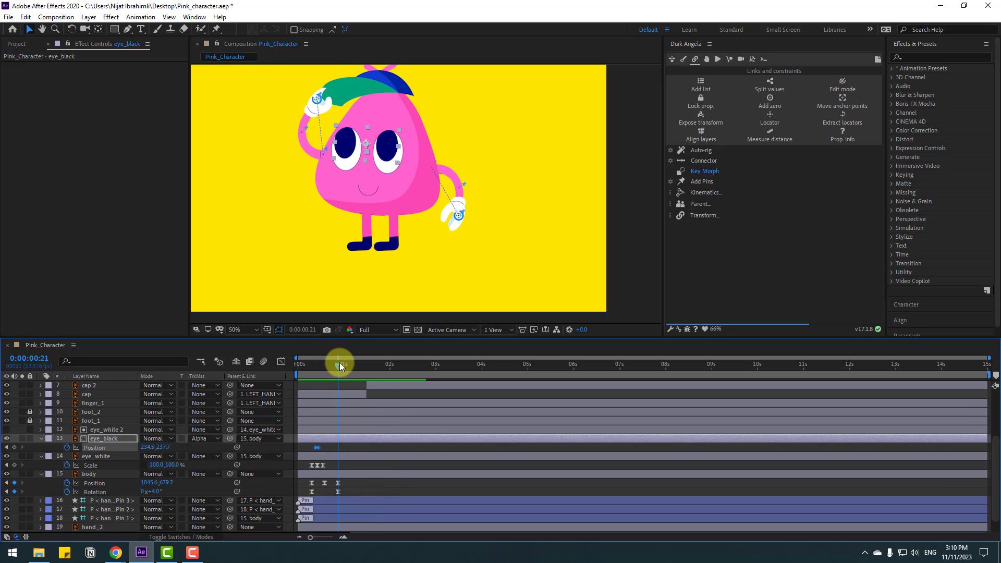
click(14, 447)
key(Page_Down)
key(Page_Down)
drag(347, 156, 341, 161)
- Duplicate the three eye_white Scale blink keyframes at 0:00:00:22
drag(328, 465, 310, 469)
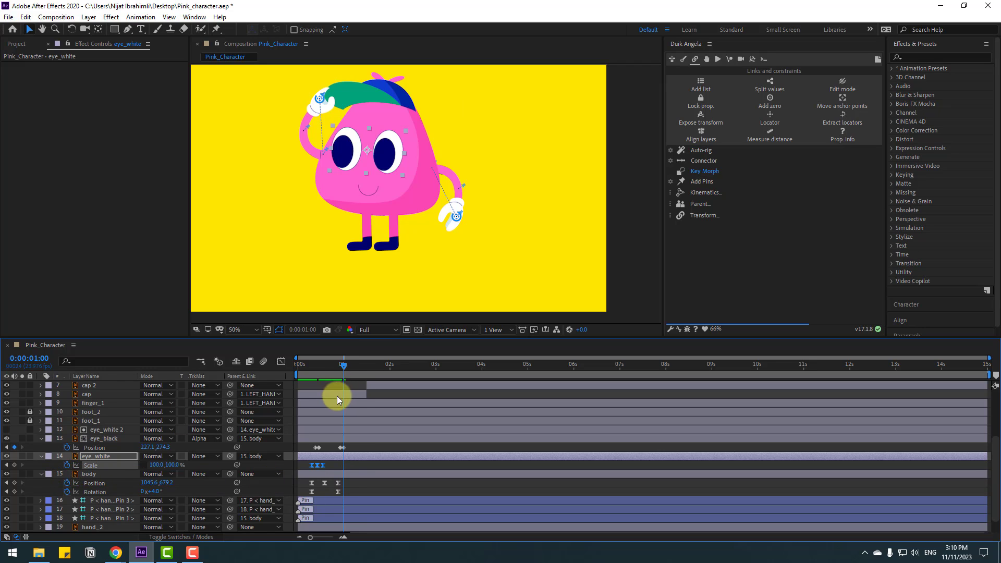
click(340, 365)
key(ctrl+v)
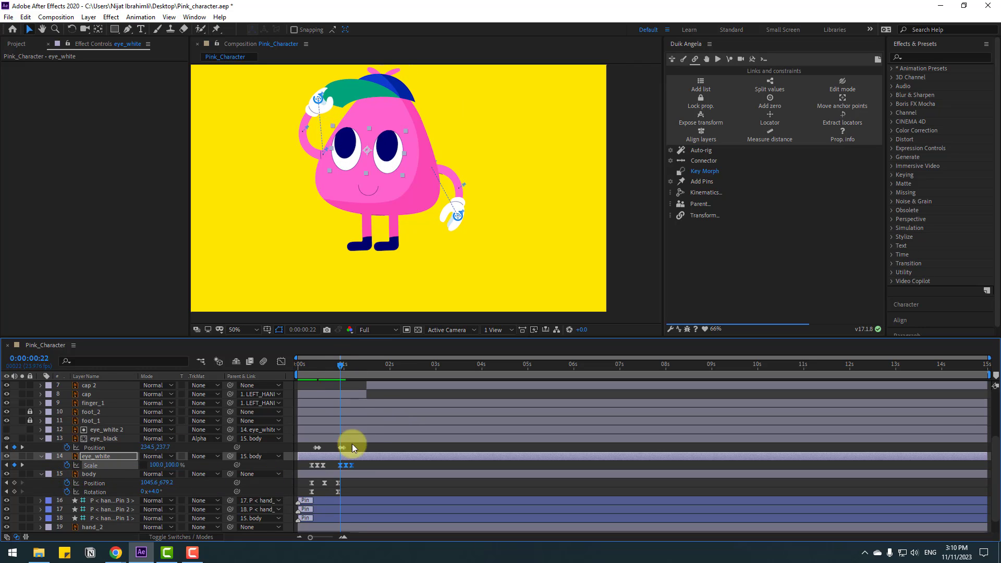
- Shift the second pupil movement and the second blink's keyframes to just after 0:00:01:00 and preview the animation
click(344, 448)
key(space)
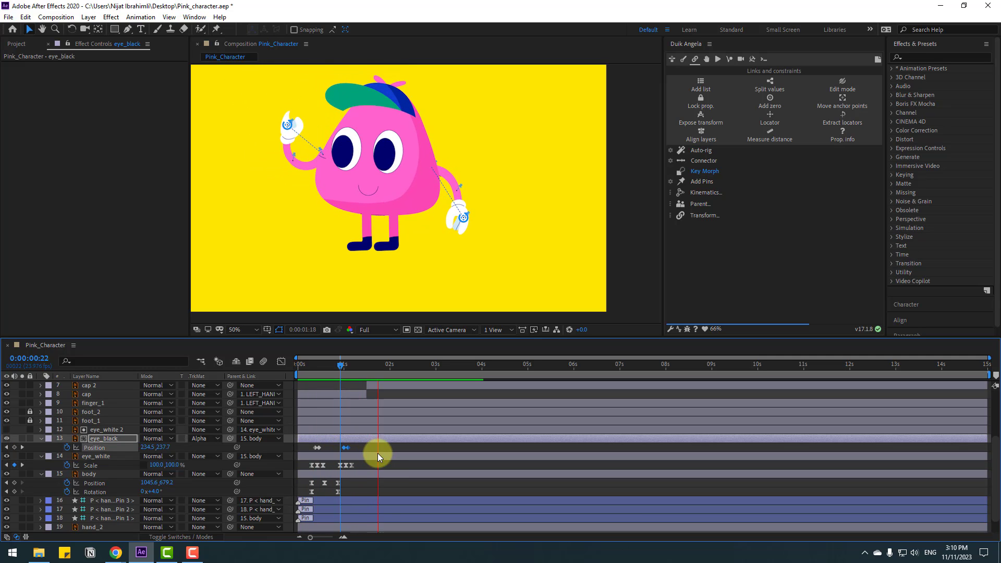
shift+click(339, 466)
drag(340, 466, 348, 465)
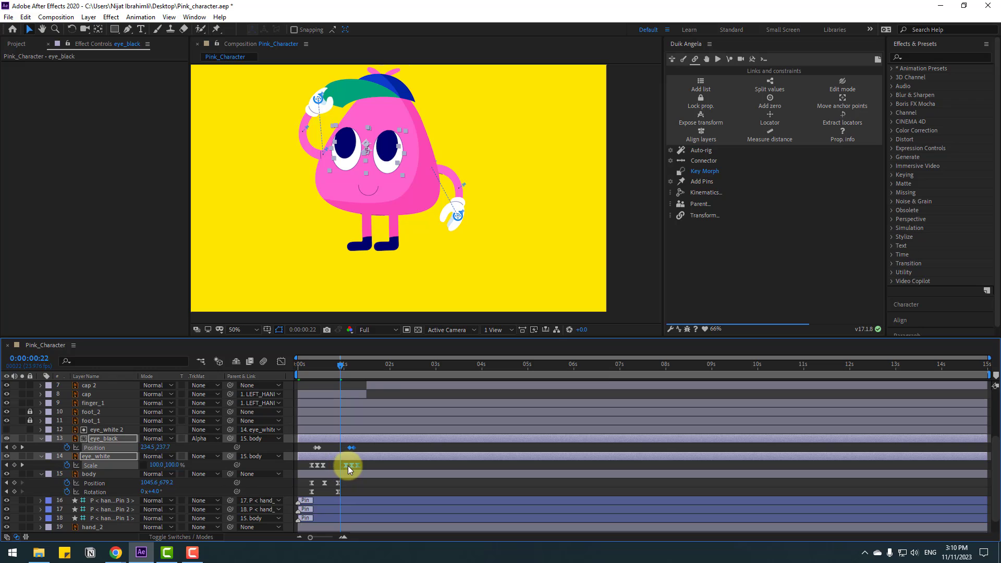
key(space)
scroll(483, 262, down, 1)
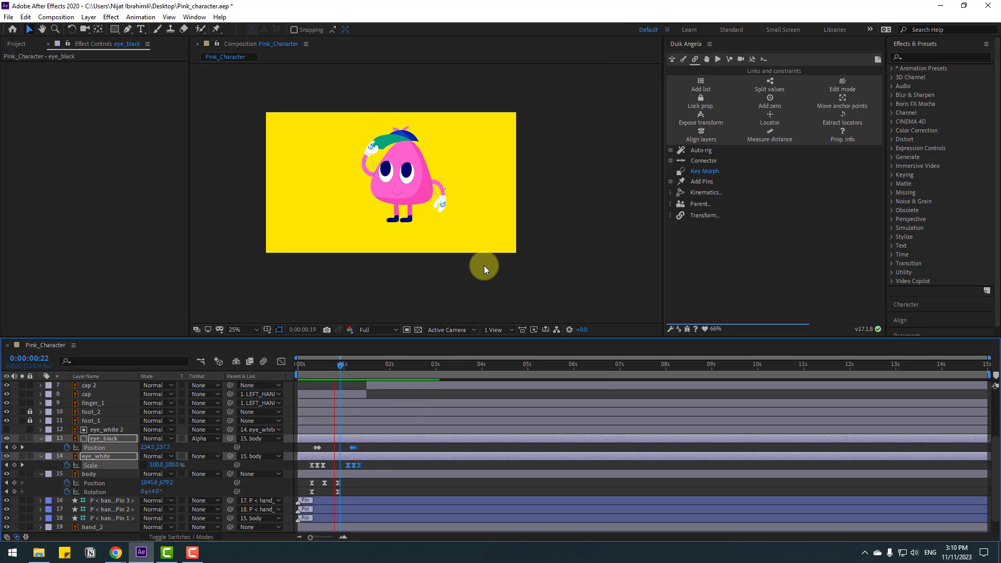